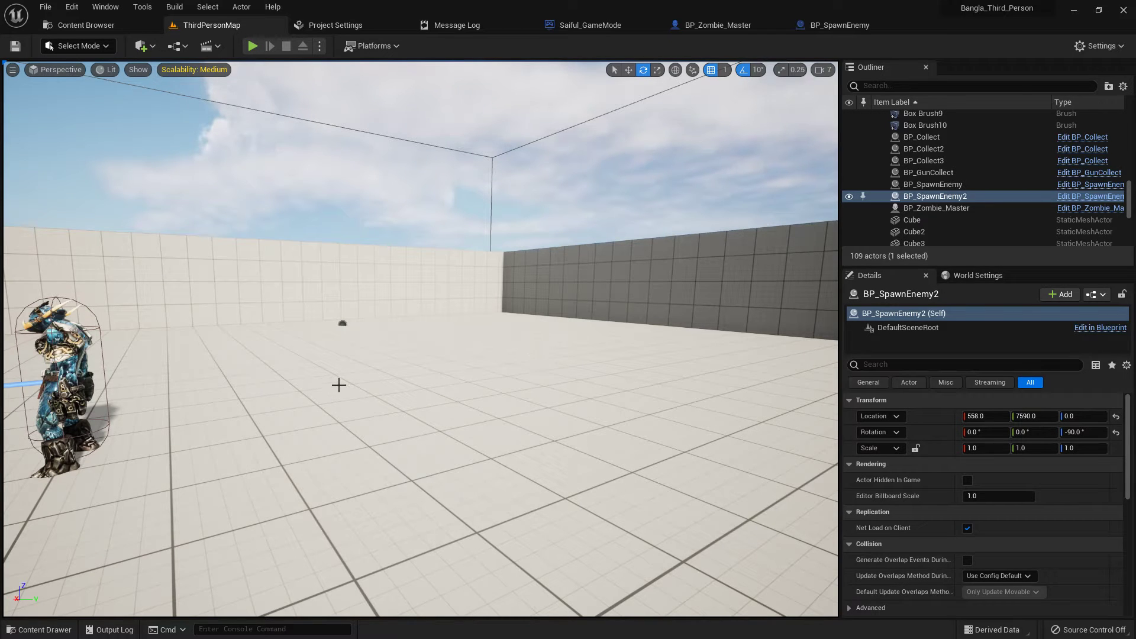
scroll(338, 390, down, 3)
middle_drag(351, 405, 306, 396)
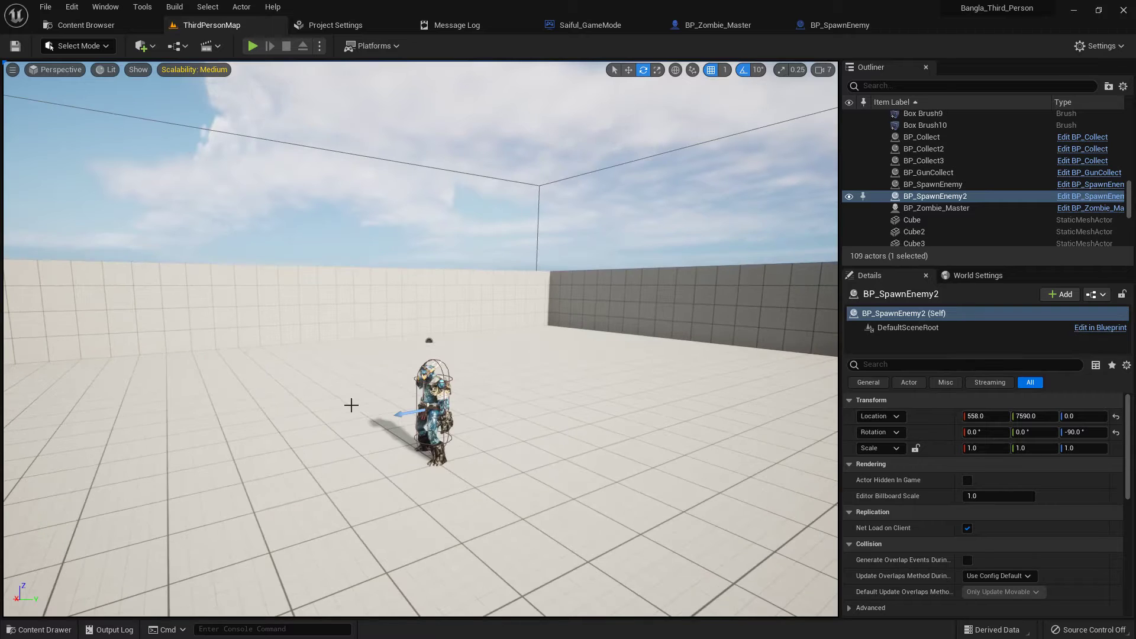
scroll(351, 406, down, 1)
right_drag(502, 413, 493, 417)
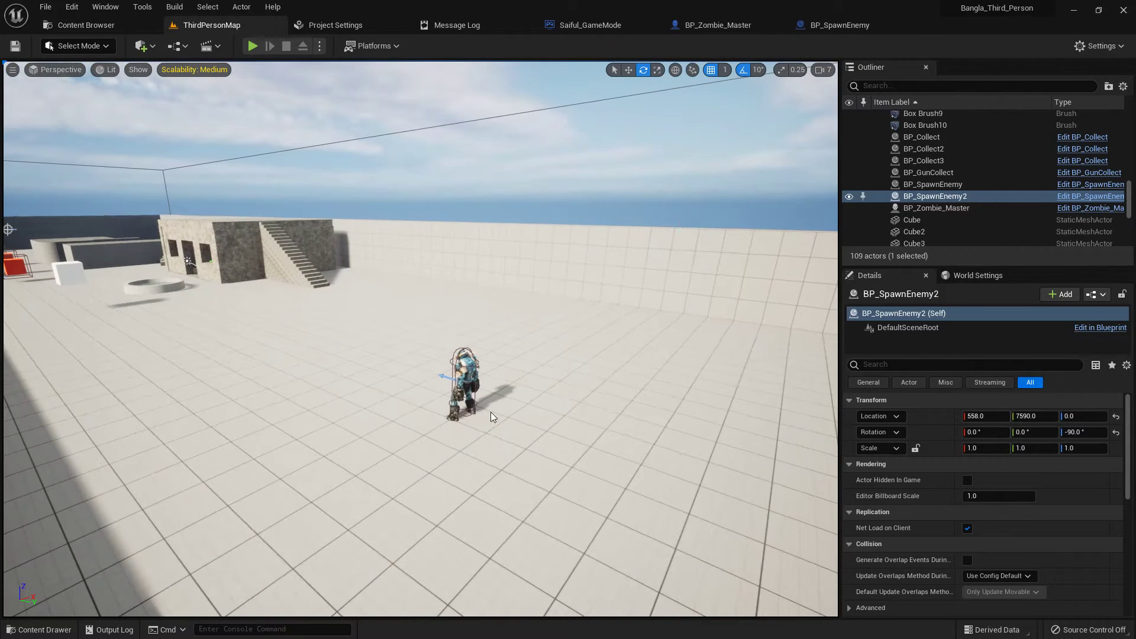
Step: Browse to the WBP folder under Saiful in the project content
key(ctrl+space)
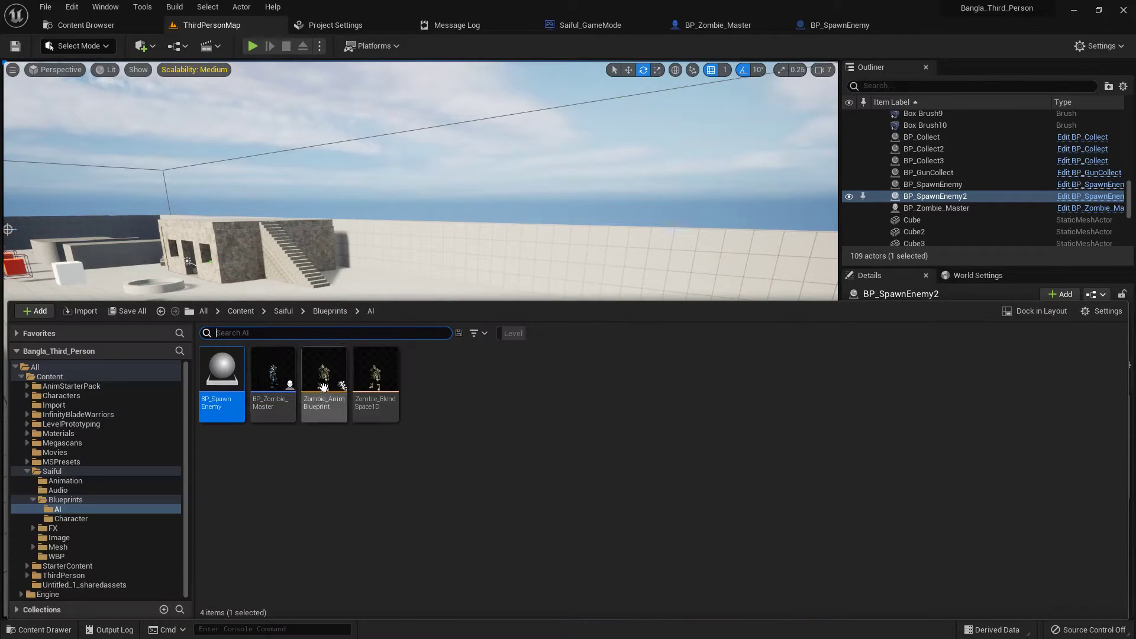
click(57, 557)
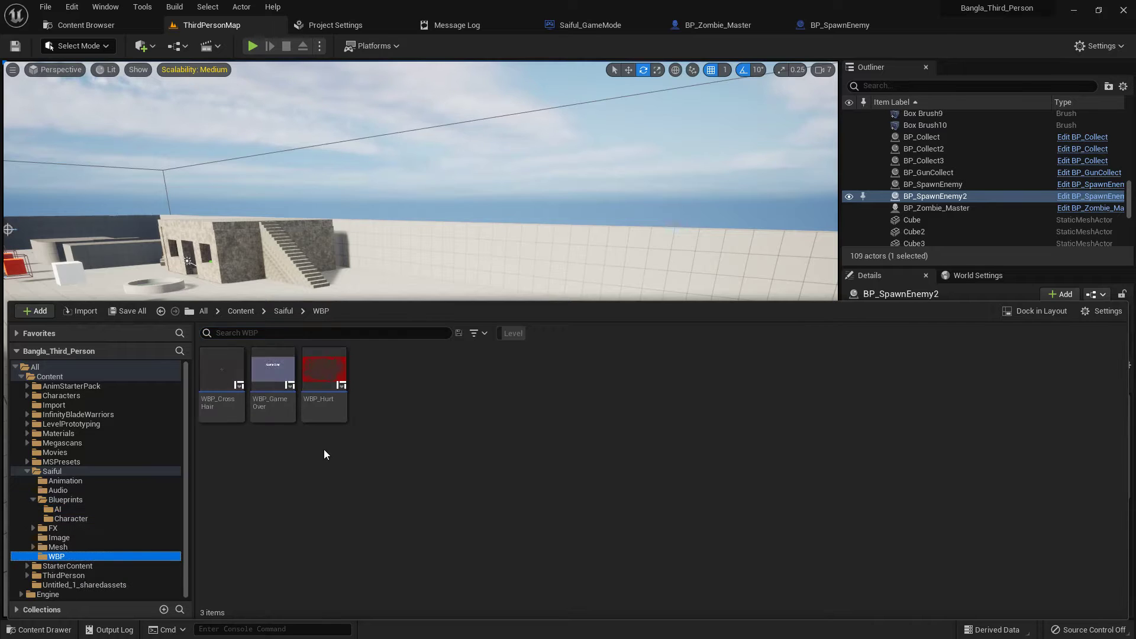
mouse_move(260, 426)
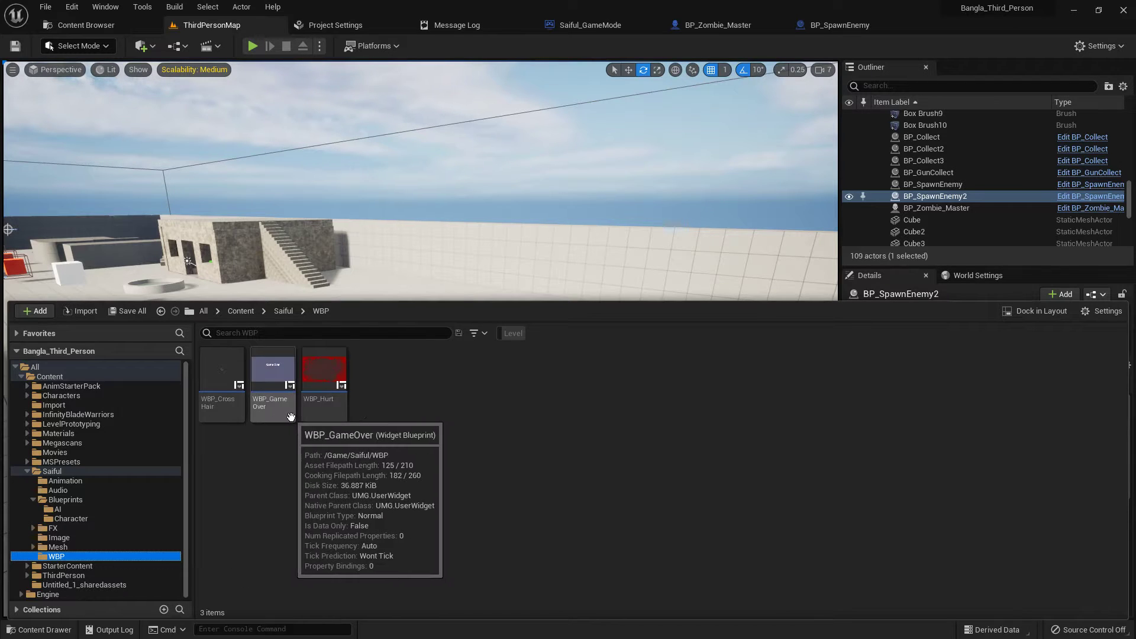
click(324, 384)
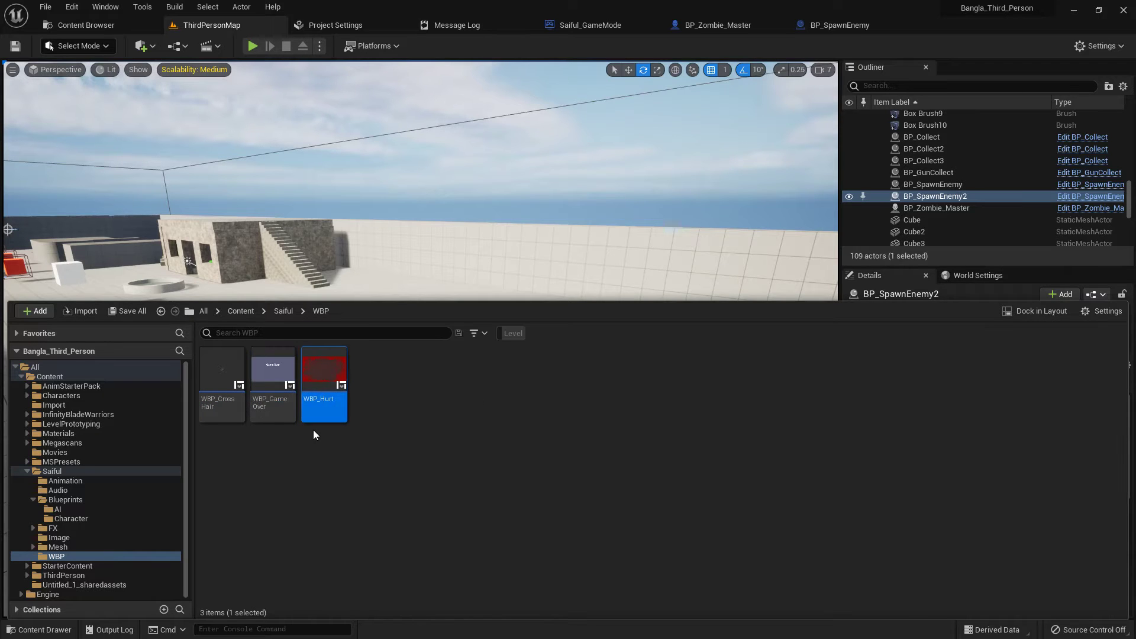
click(350, 460)
click(215, 405)
key(Delete)
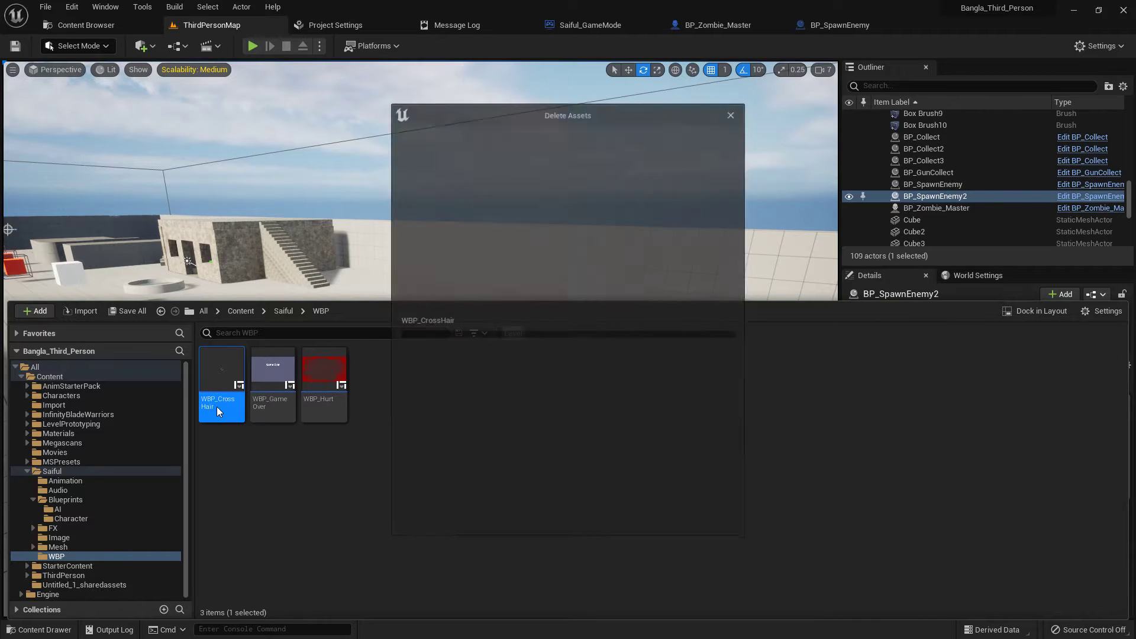
click(674, 519)
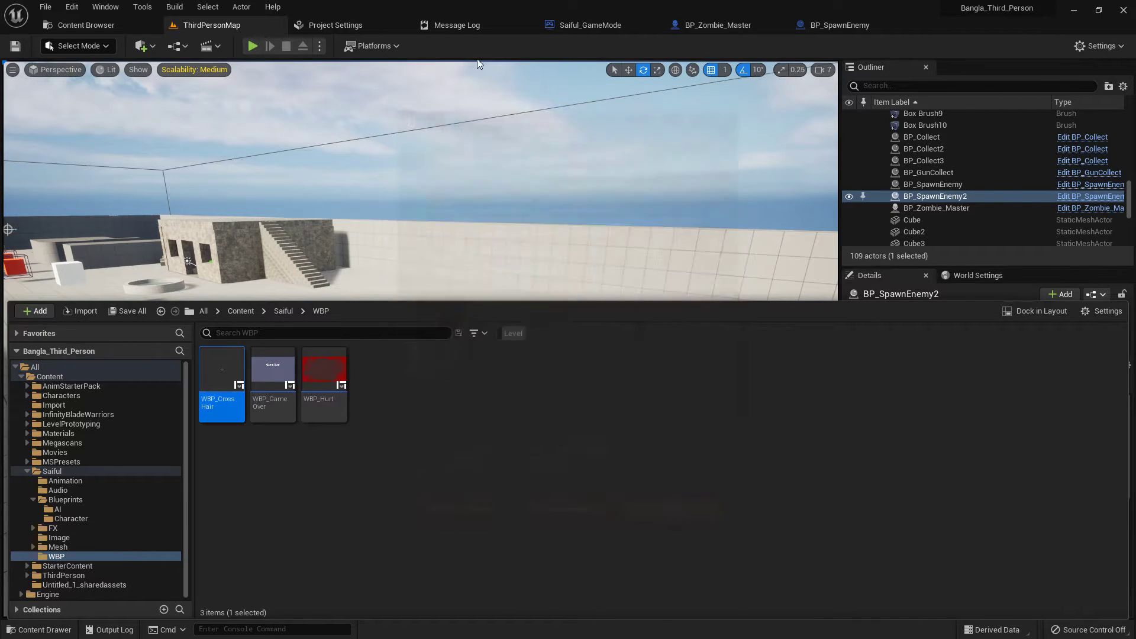
click(279, 484)
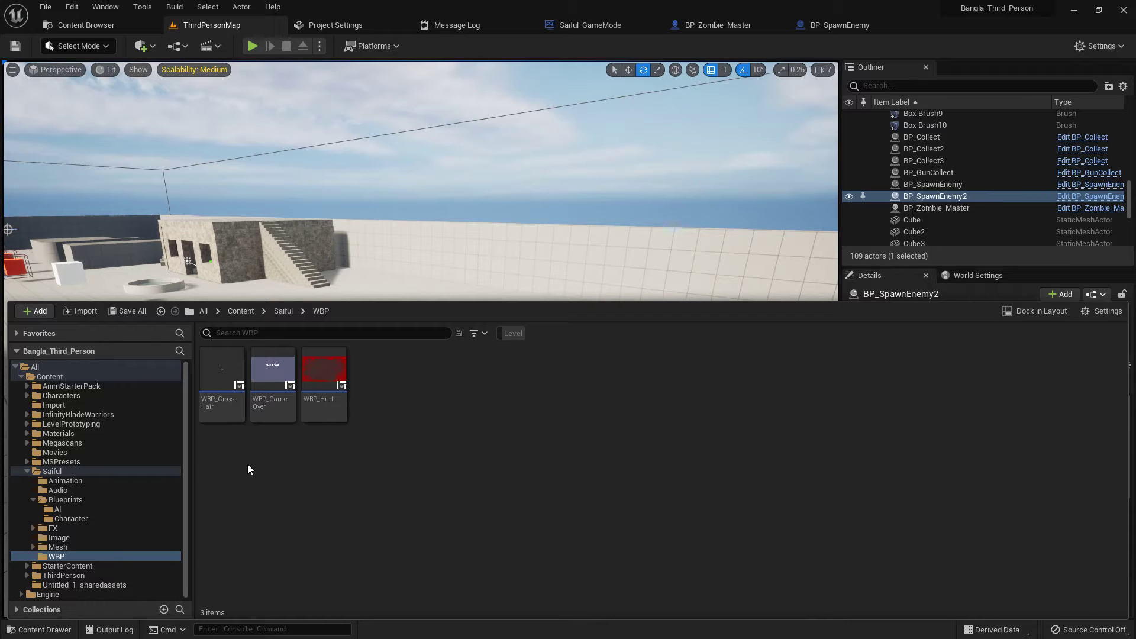
Step: Duplicate the WBP_CrossHair widget blueprint and name the copy WBP_Gameplay
click(232, 418)
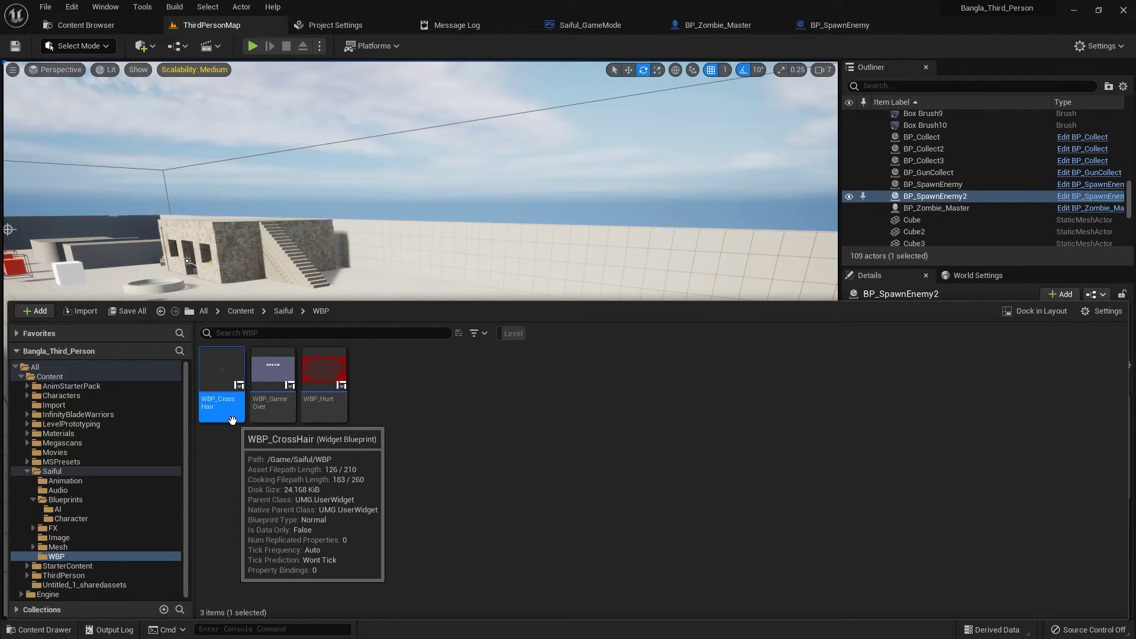
key(ctrl+d)
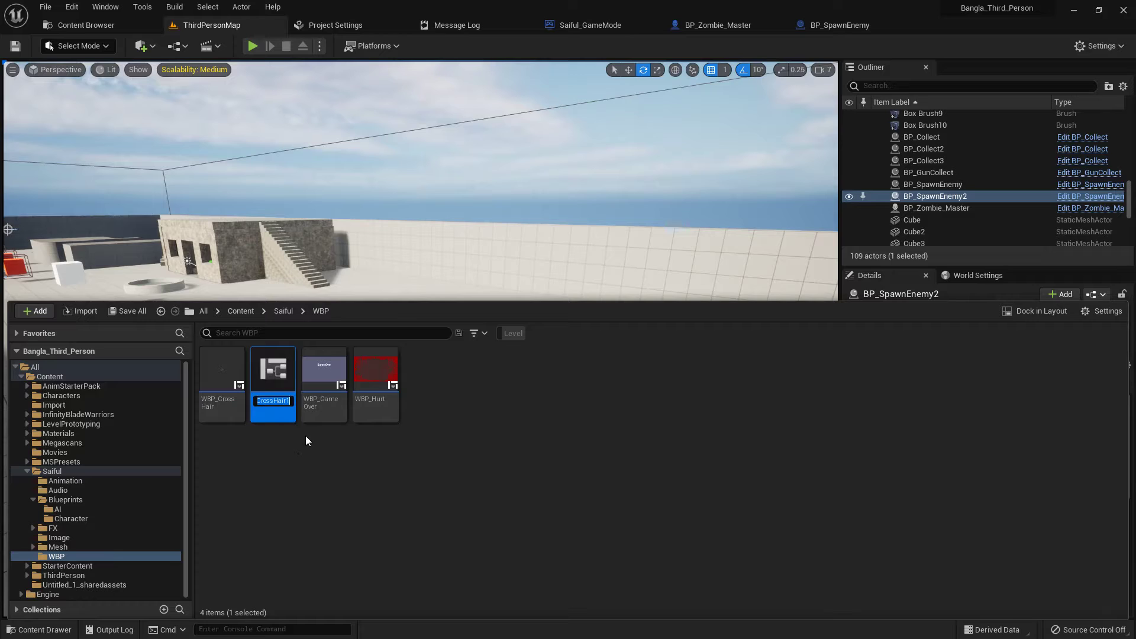
text(WBP_Gameplay)
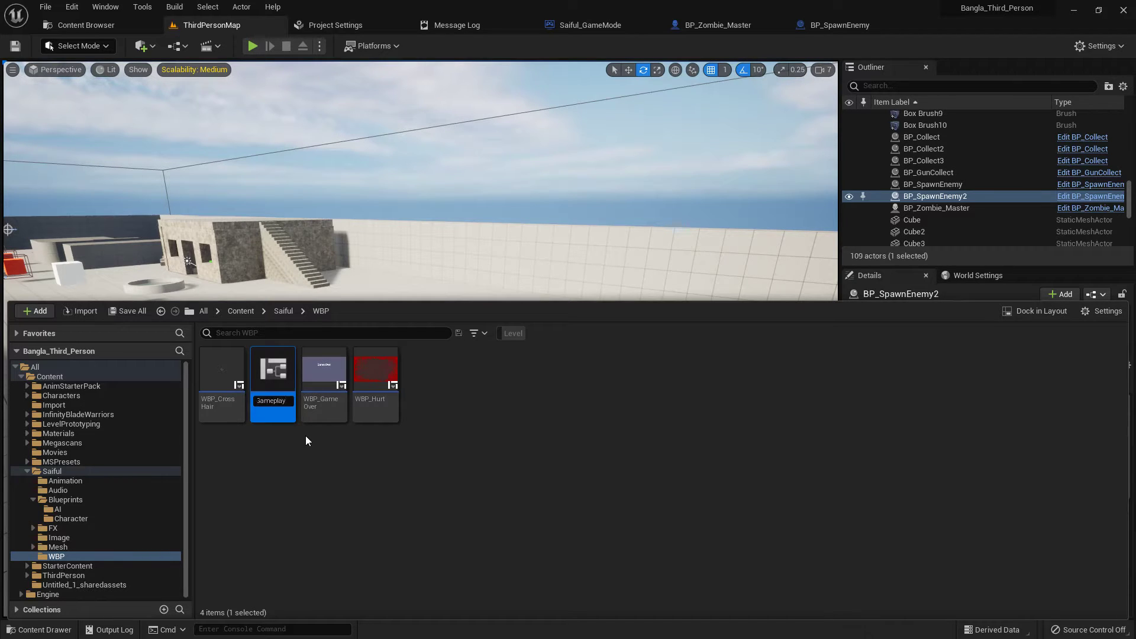
key(Return)
Step: Search the Saiful folder for "gameplay", clear the search and return to the WBP folder
click(53, 471)
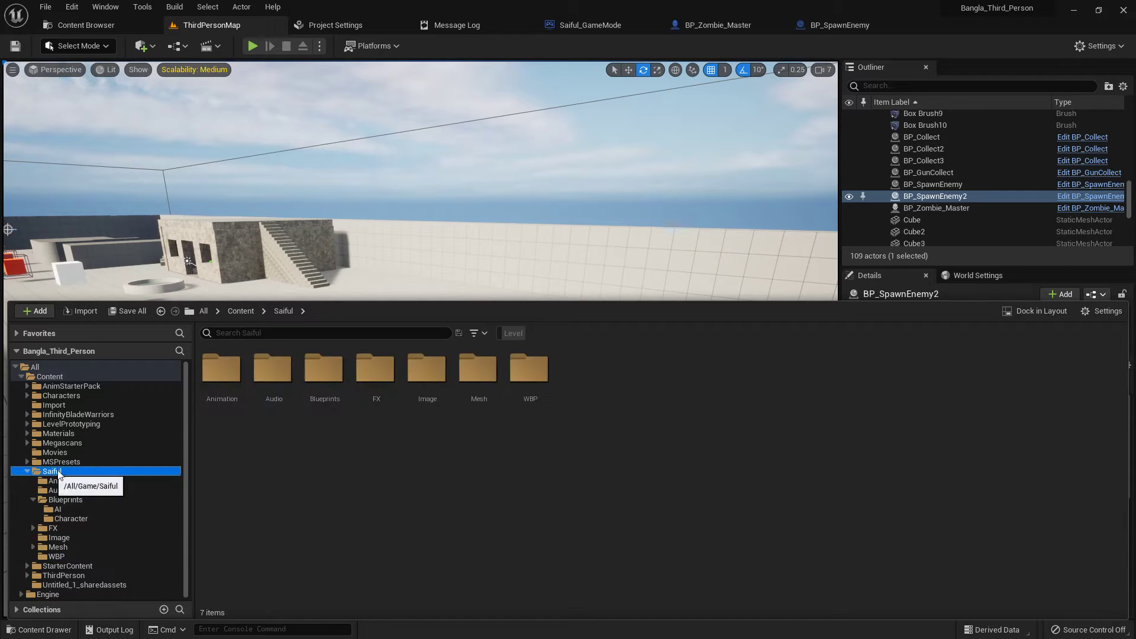
click(257, 333)
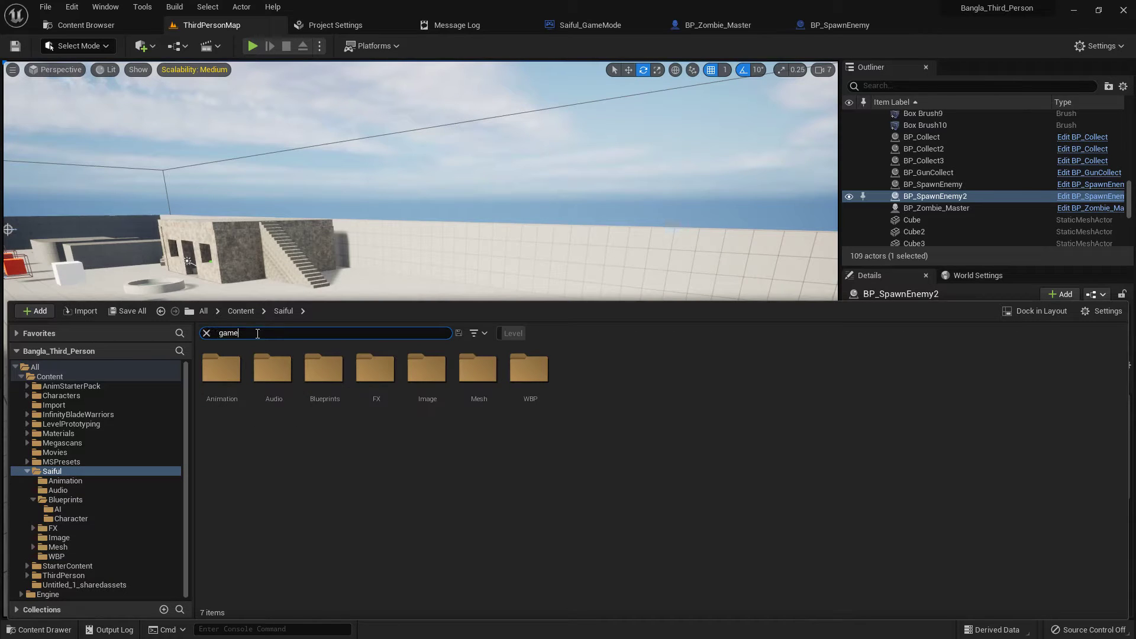
text(gameplayt)
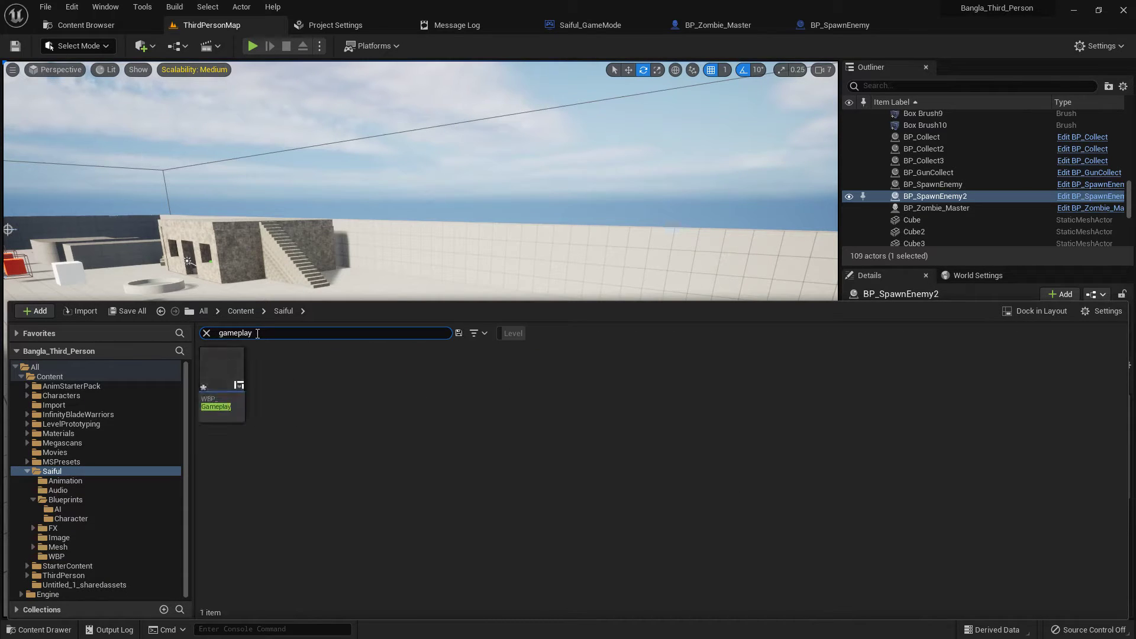
key(BackSpace)
key(BackSpace)
key(BackSpace)
key(BackSpace)
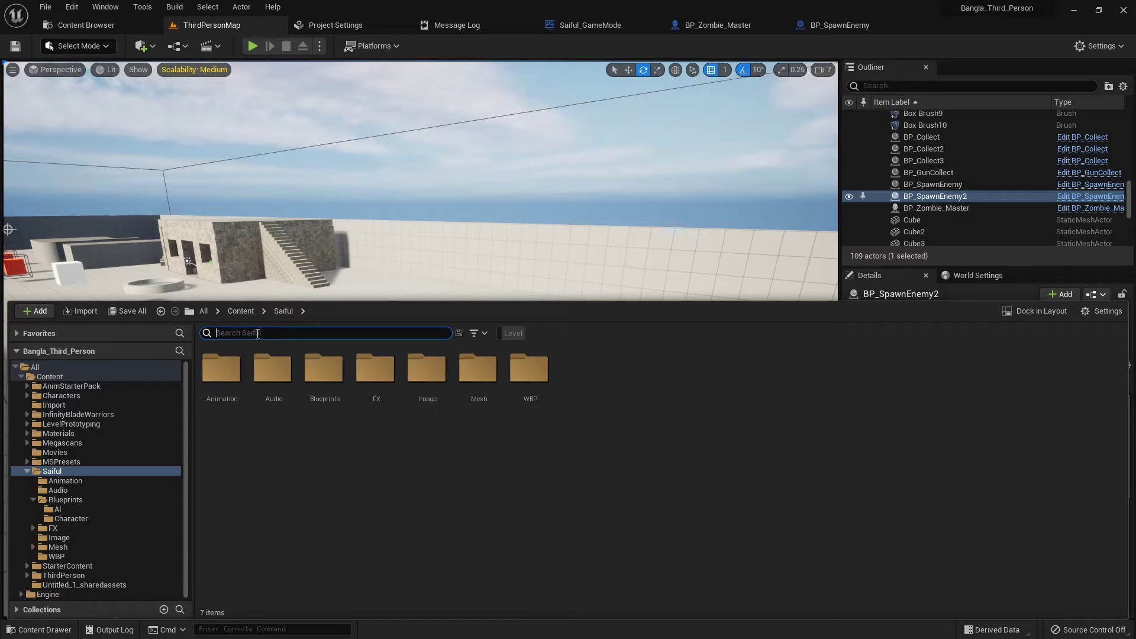
click(69, 557)
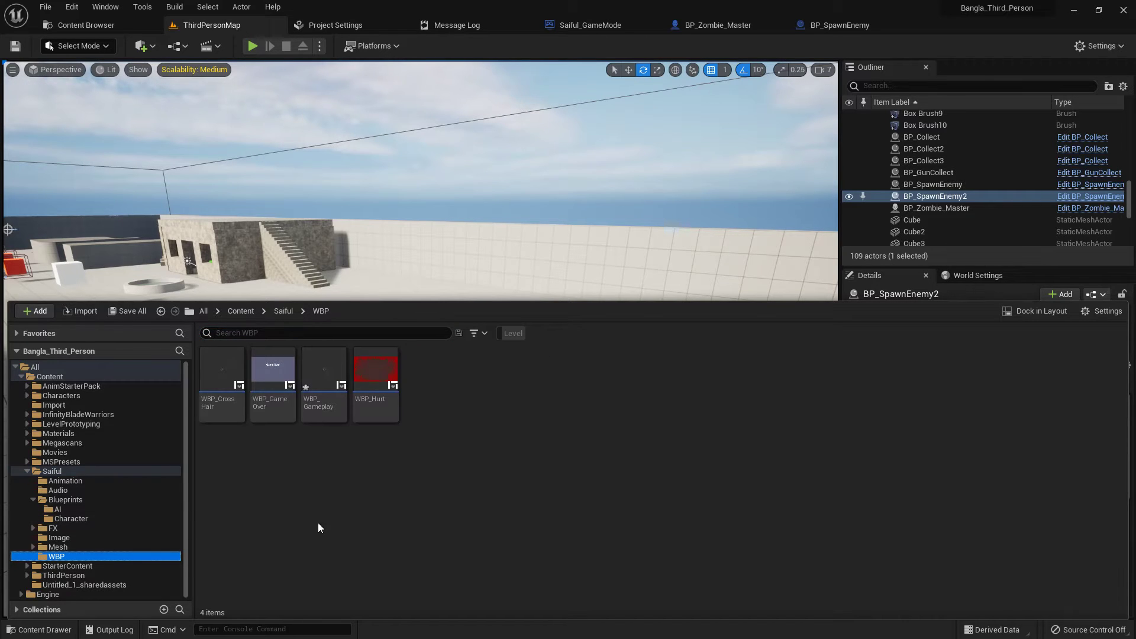
Step: Save all modified content, including WBP_Gameplay and the enemy actors
click(134, 314)
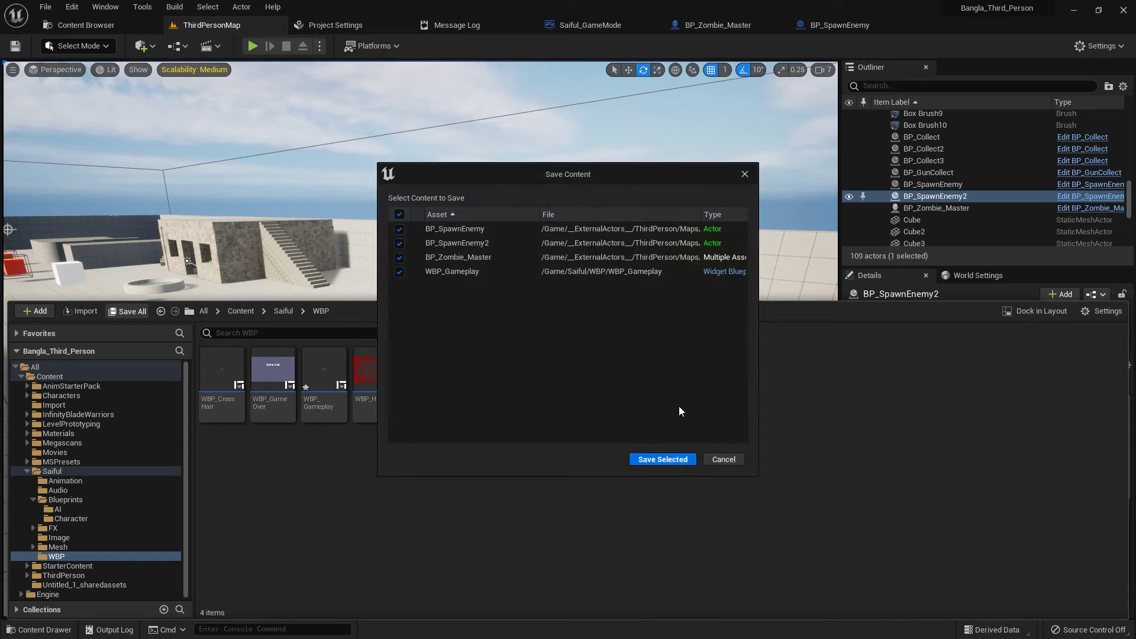
click(662, 460)
Step: Open the WBP_Gameplay widget blueprint and delete the crosshair image from the centre of its canvas
click(321, 408)
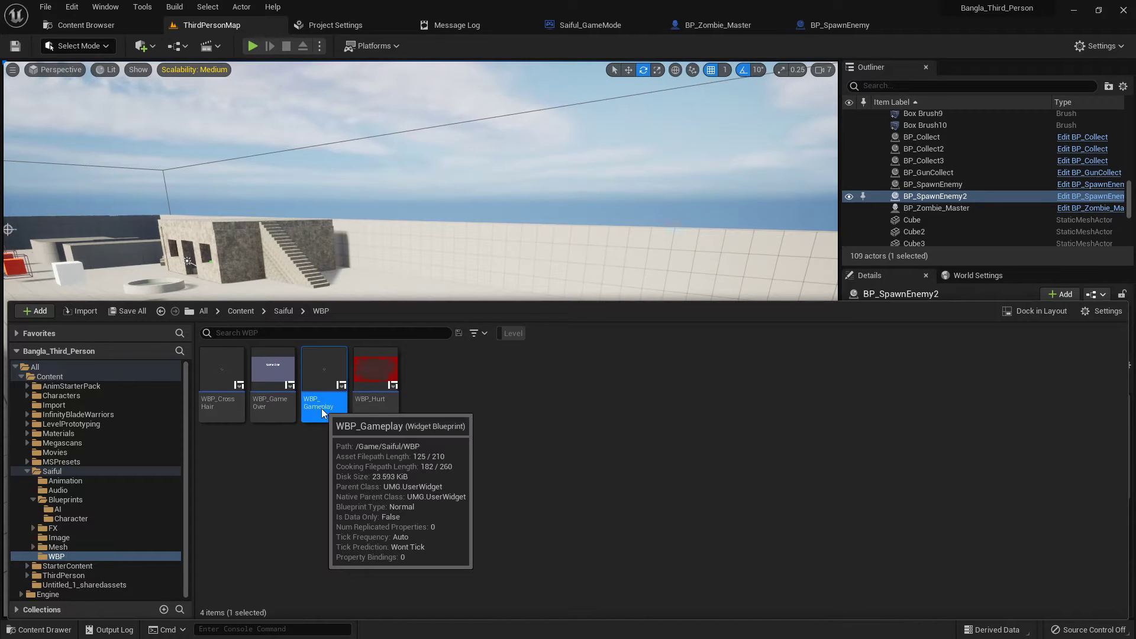
double_click(321, 408)
click(524, 349)
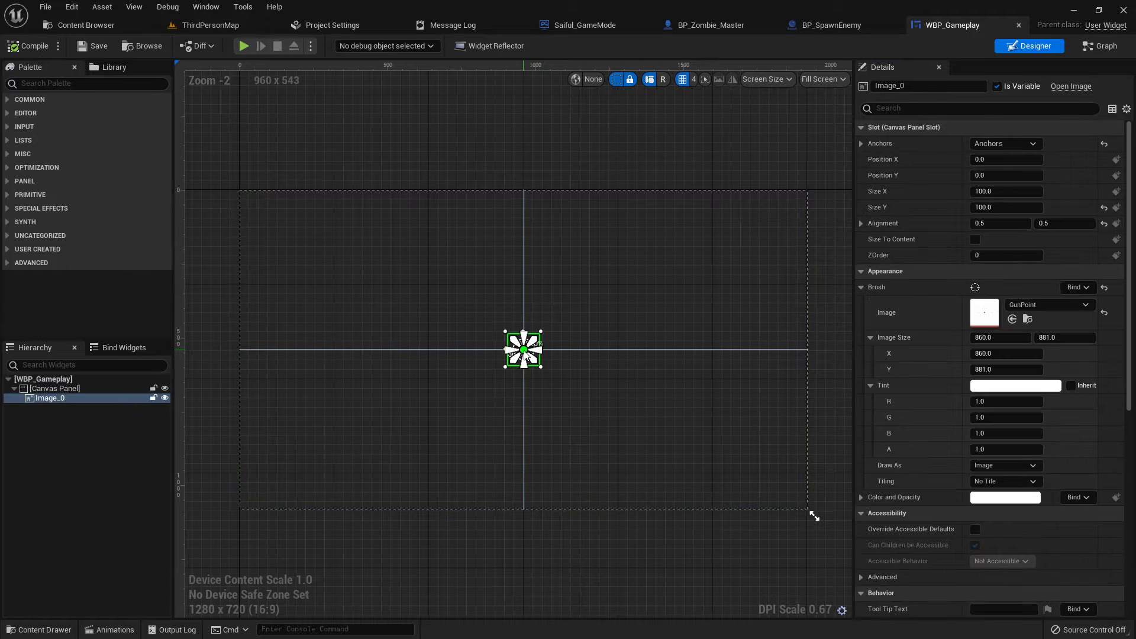
key(Delete)
click(1102, 46)
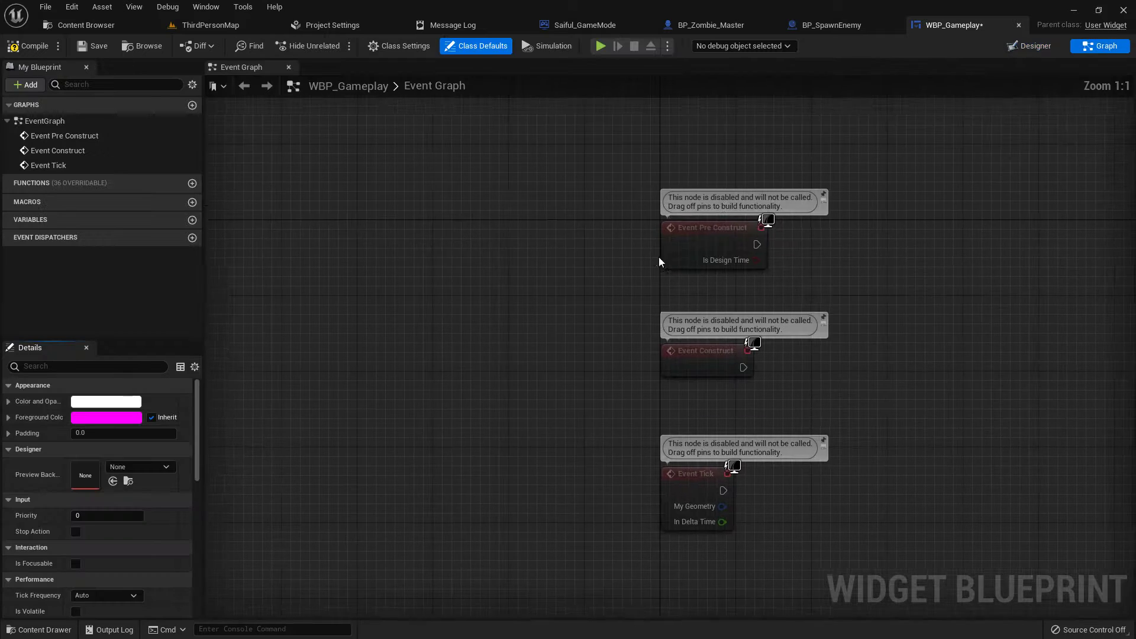
click(1010, 51)
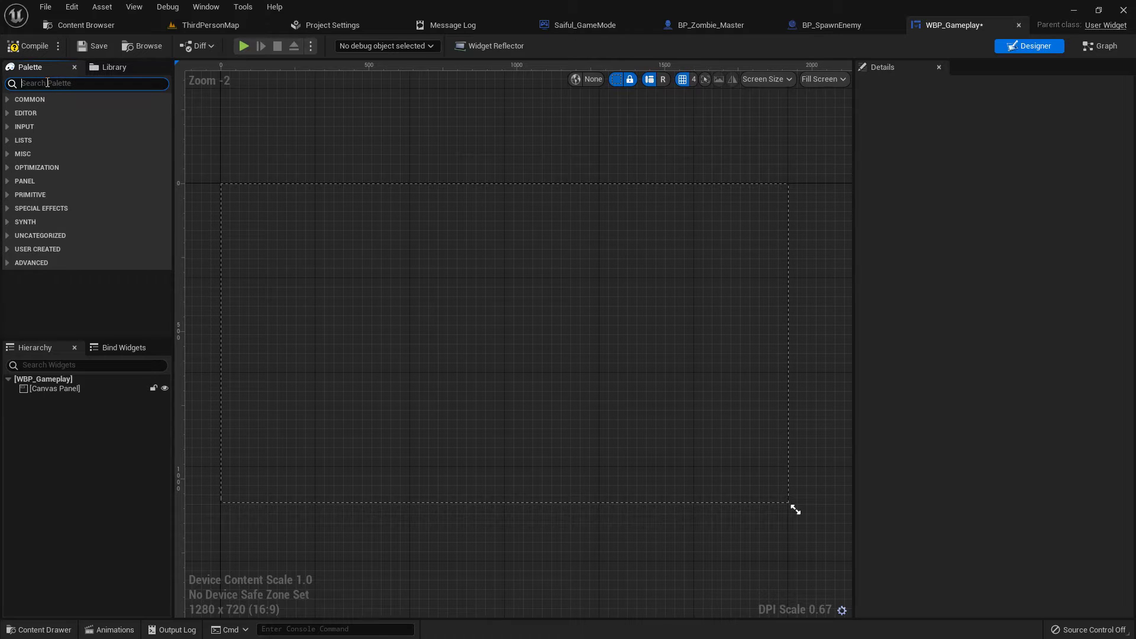
Step: Add two Text widgets to the canvas, one near its upper-right corner at about (1700, 44) and one near its upper-left at about (164, 56)
click(47, 83)
text(Text)
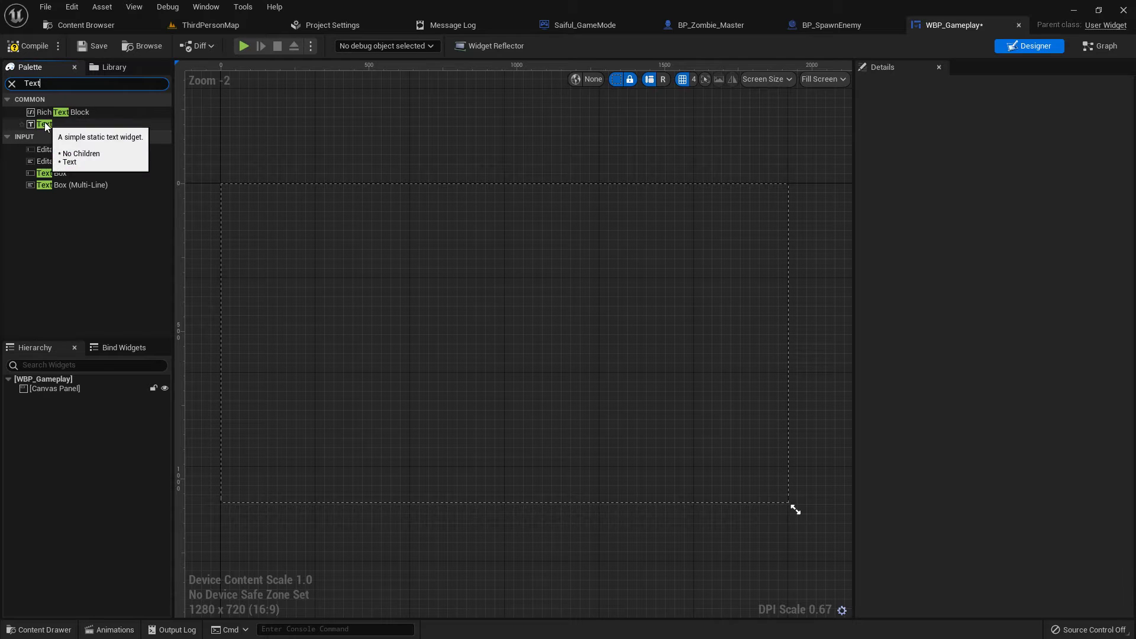
drag(45, 124, 726, 203)
drag(46, 124, 278, 207)
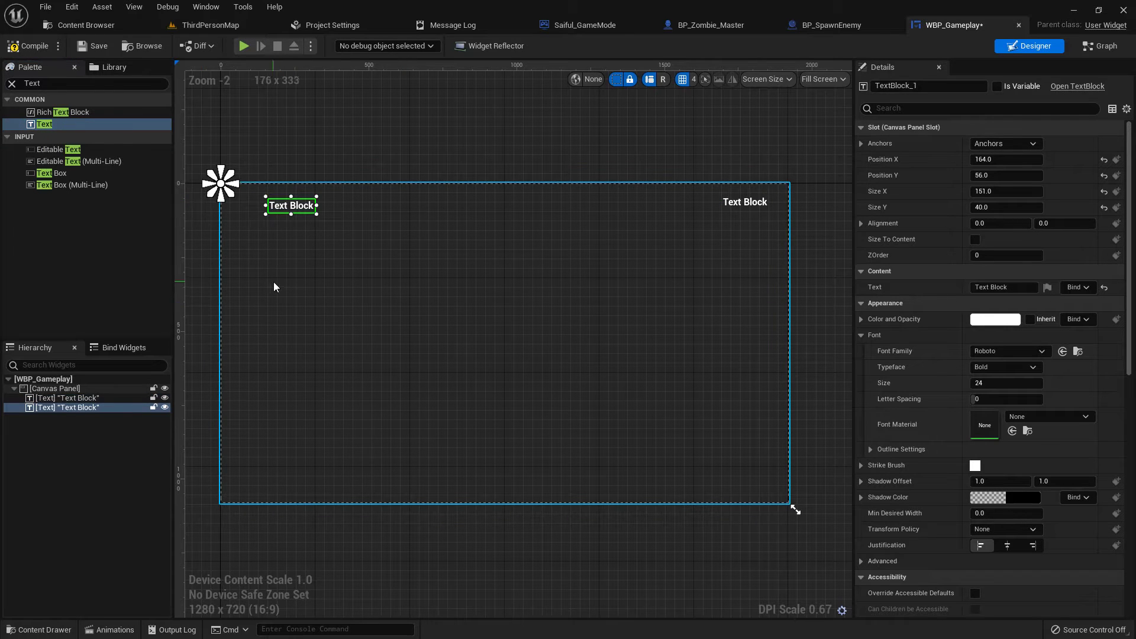
Step: Set the text of the text block near the canvas's upper-right corner to "Time"
scroll(274, 286, up, 5)
right_drag(341, 215, 382, 247)
scroll(383, 249, down, 3)
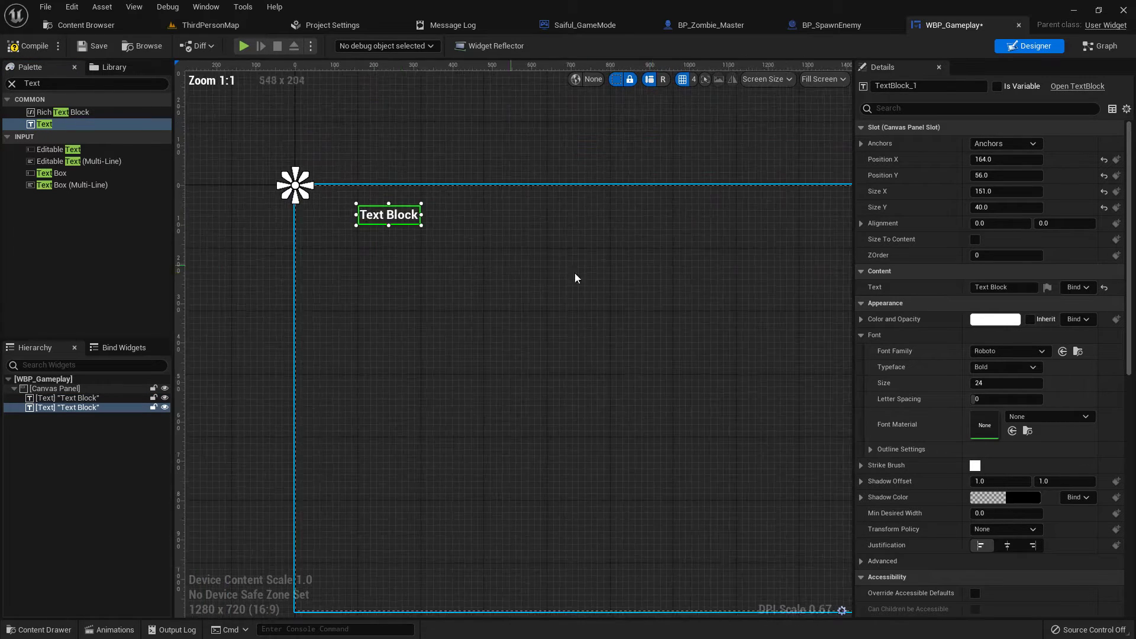
right_drag(753, 257, 357, 273)
scroll(627, 263, up, 3)
click(89, 397)
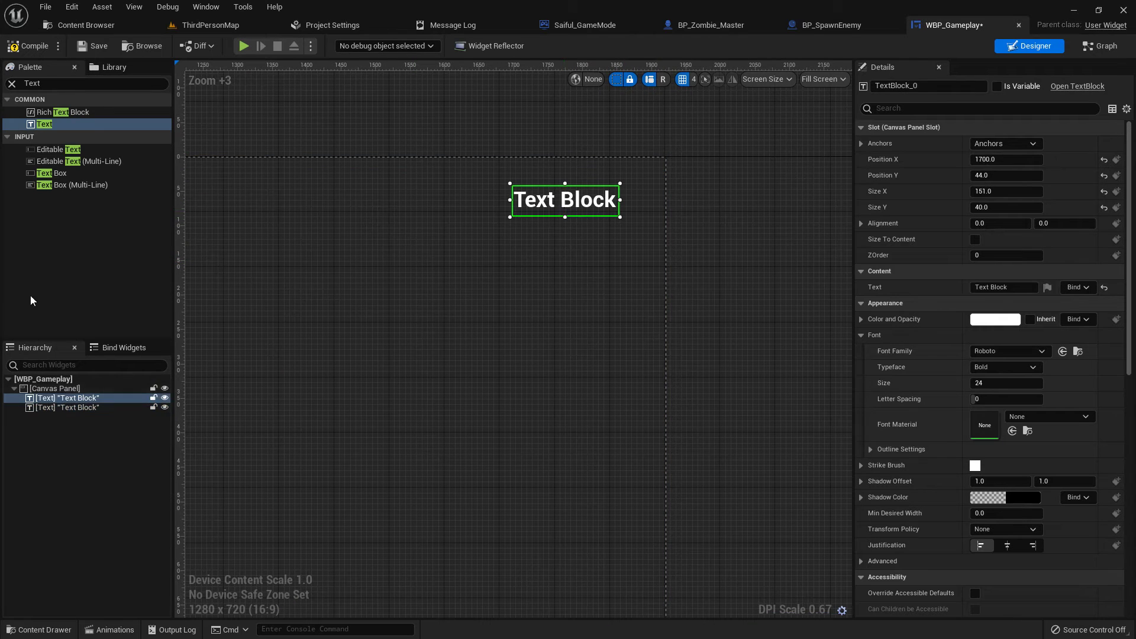
click(1024, 288)
text(Time)
key(Return)
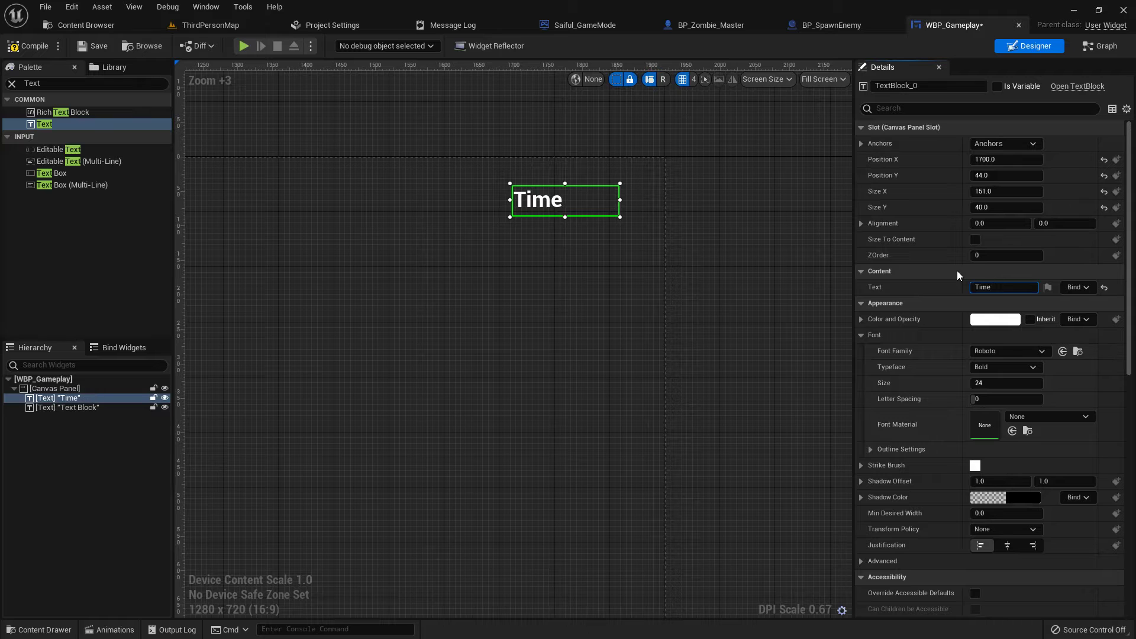
Step: Enable Size To Content for the Time text and move it closer to the canvas's upper-right corner, to about (1812, 28)
click(976, 239)
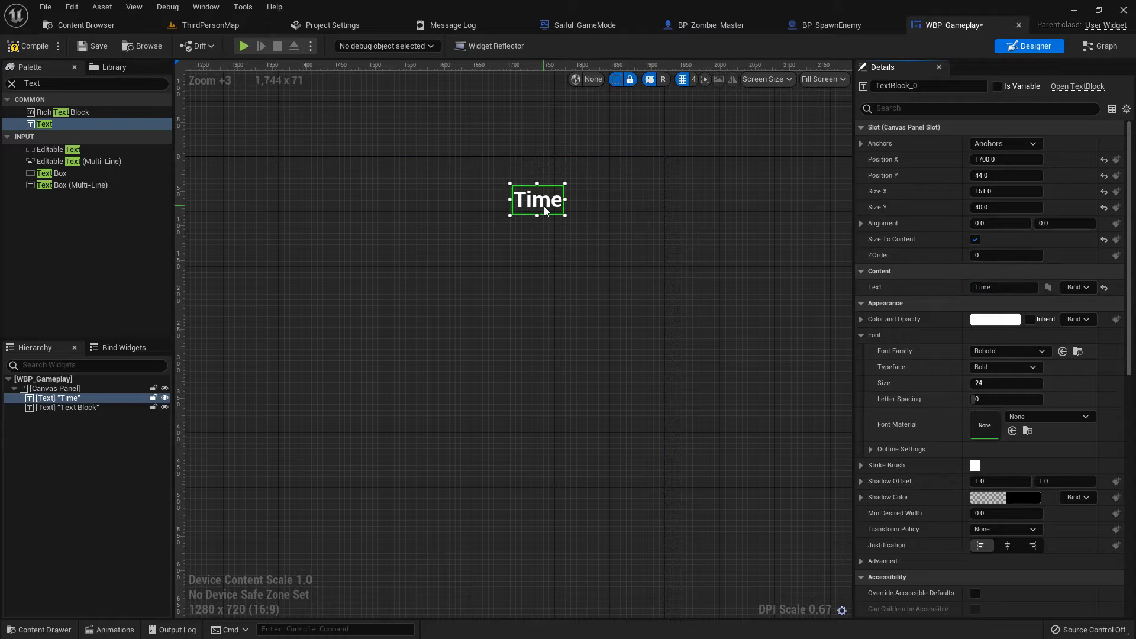
drag(544, 208, 621, 197)
scroll(523, 302, down, 5)
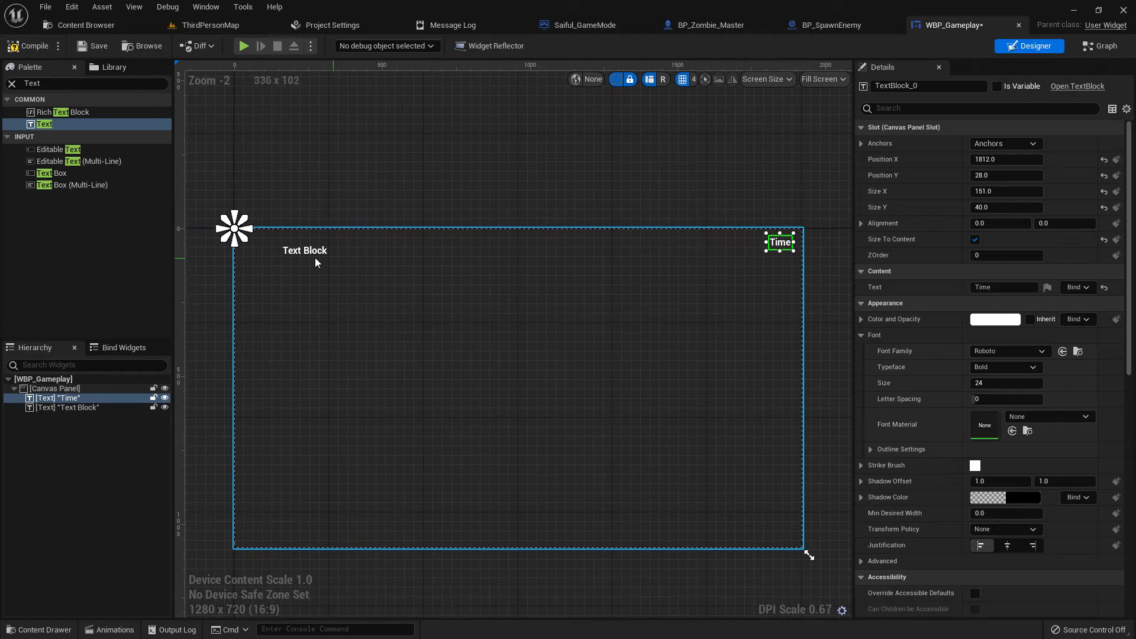
Step: Select the remaining default text block, then compile and save the WBP_Gameplay widget
click(306, 253)
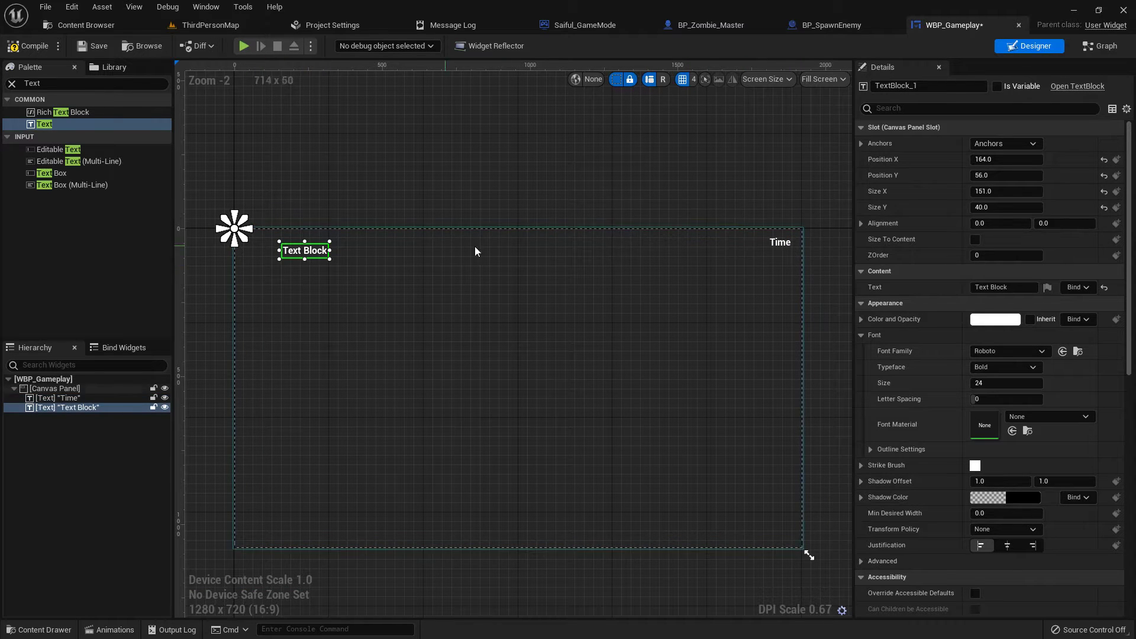
click(33, 46)
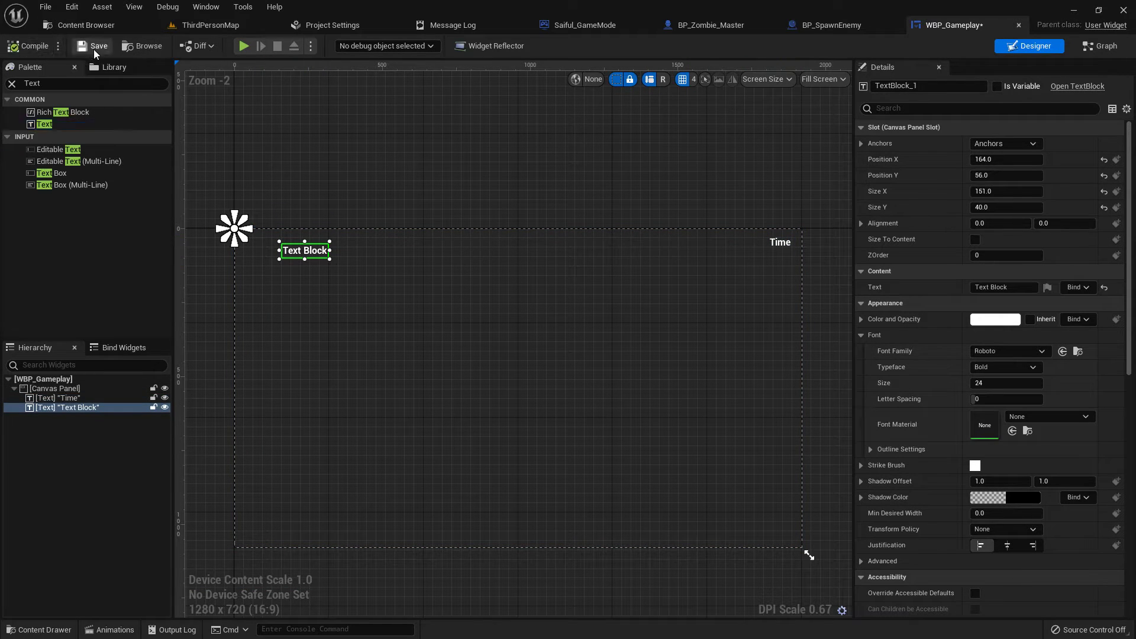
click(94, 46)
Step: Play-test ThirdPersonMap in a full-screen viewport, then stop and restore the normal editor layout
click(210, 25)
key(F11)
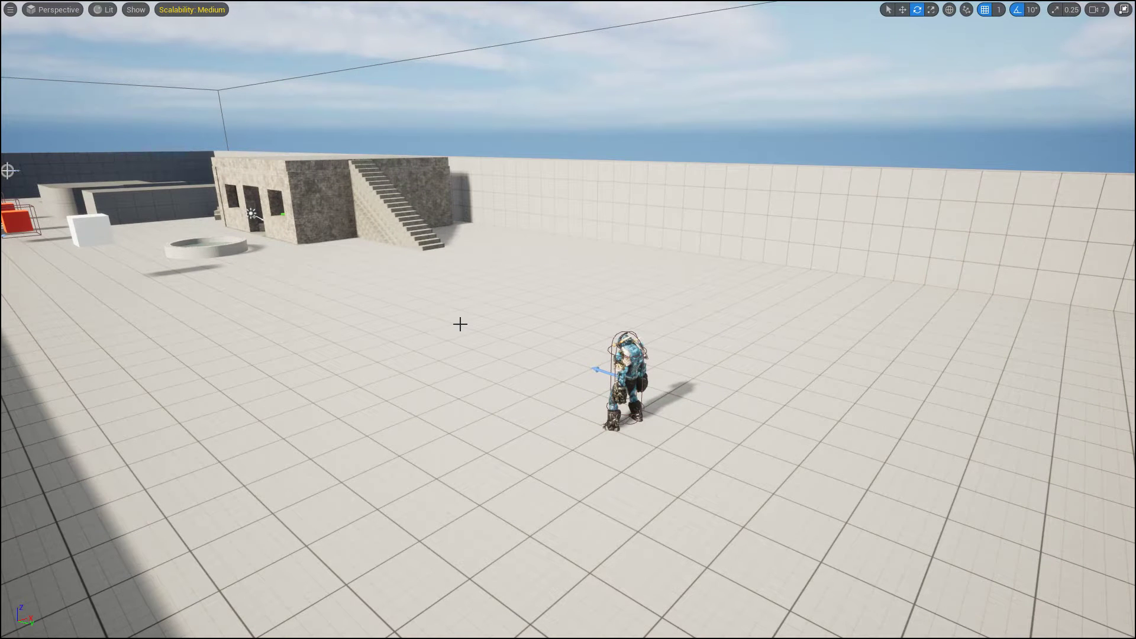
key(alt+p)
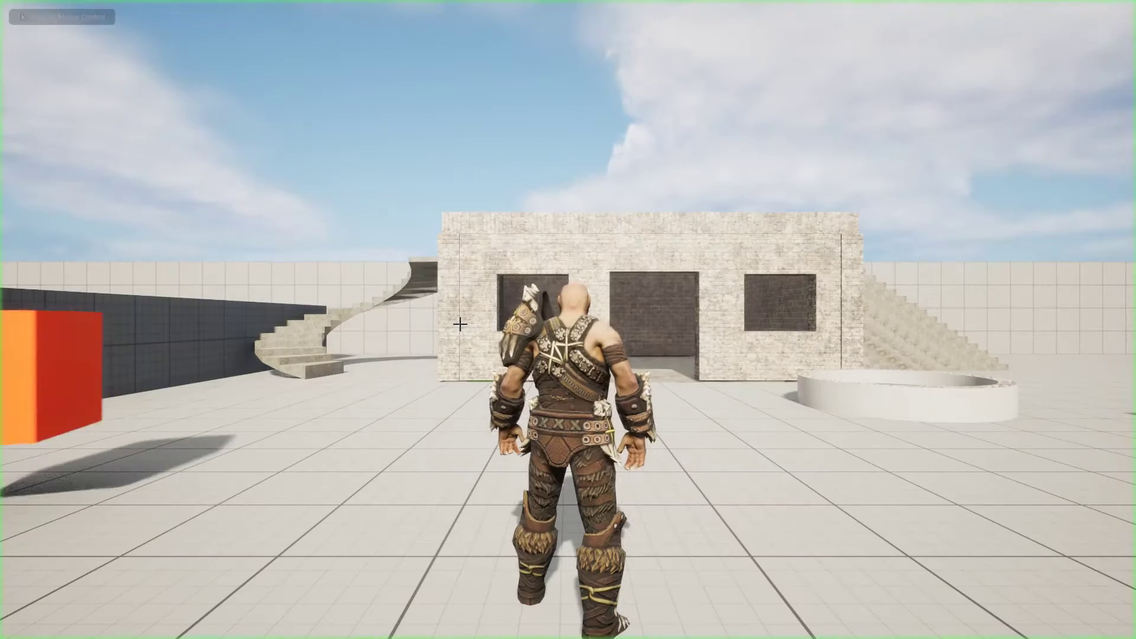
key(Escape)
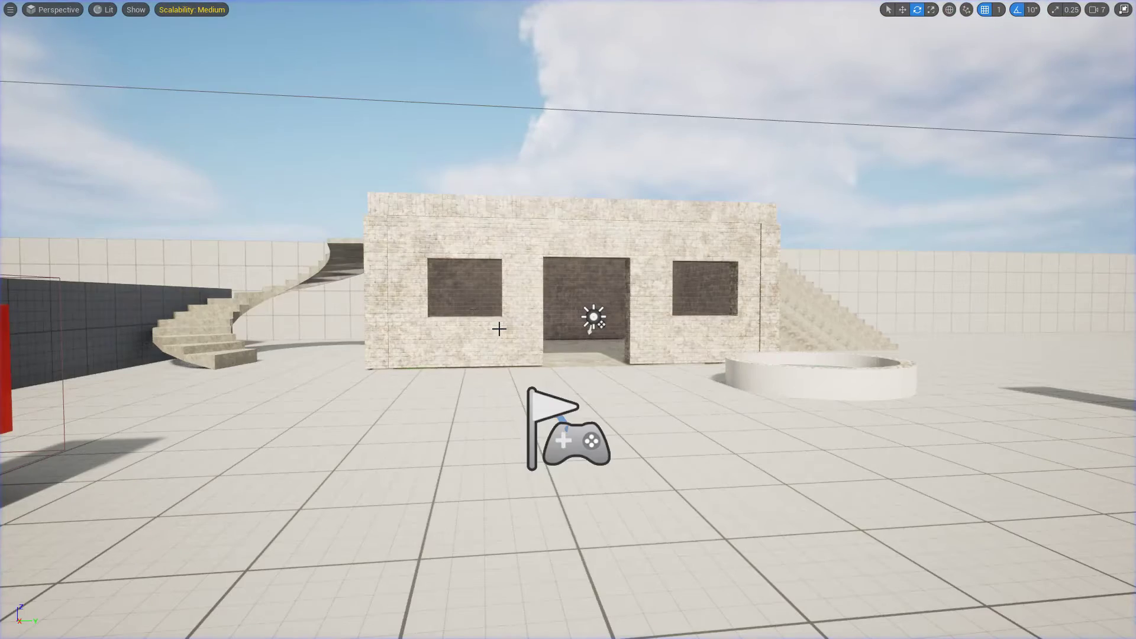
key(F11)
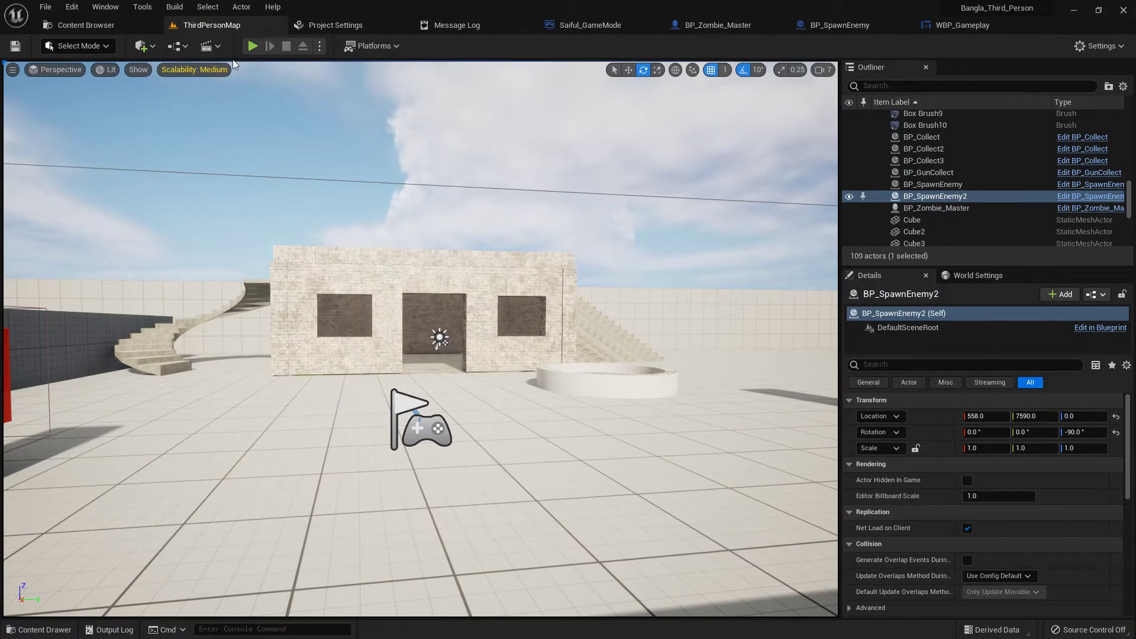
Step: Open the level blueprint of ThirdPersonMap and add an Event BeginPlay node to its event graph
click(175, 46)
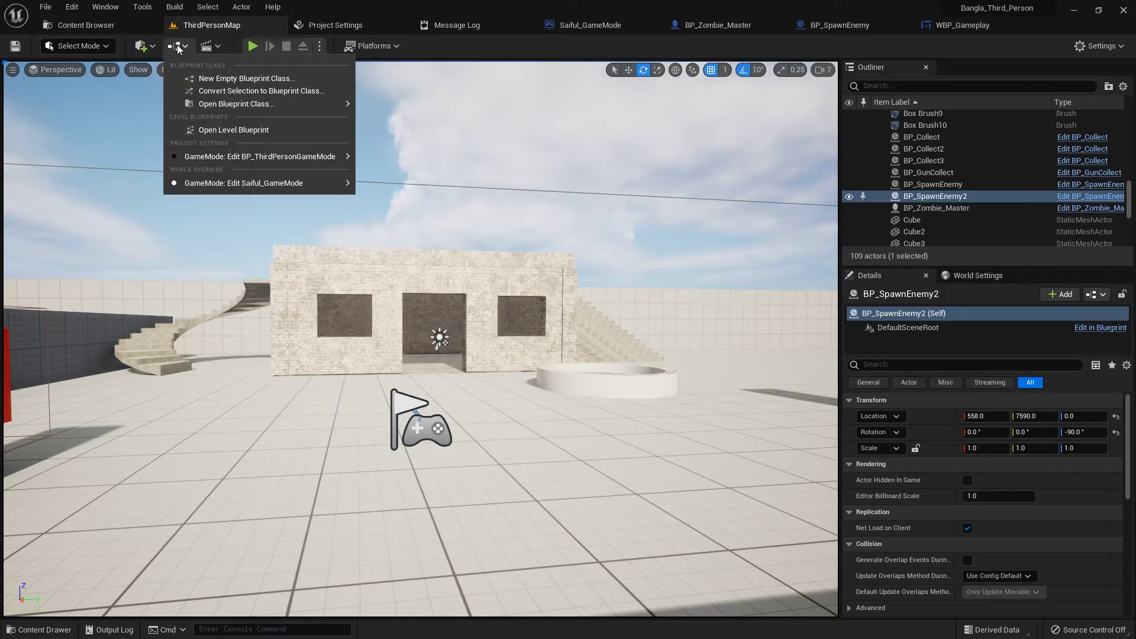
click(229, 126)
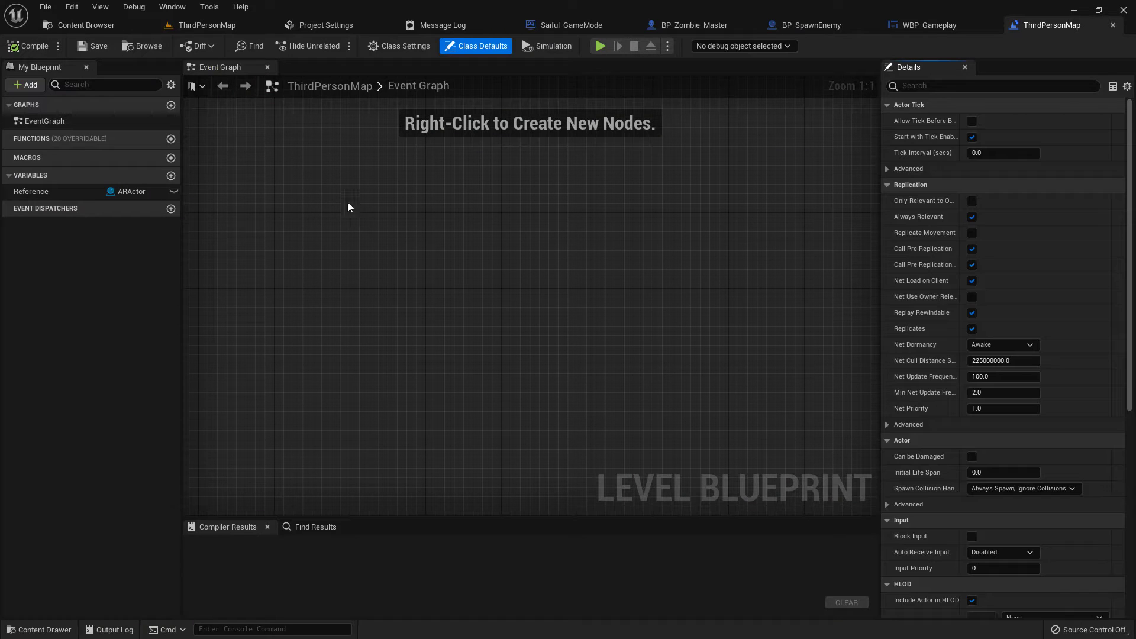
right_click(442, 218)
text(eve)
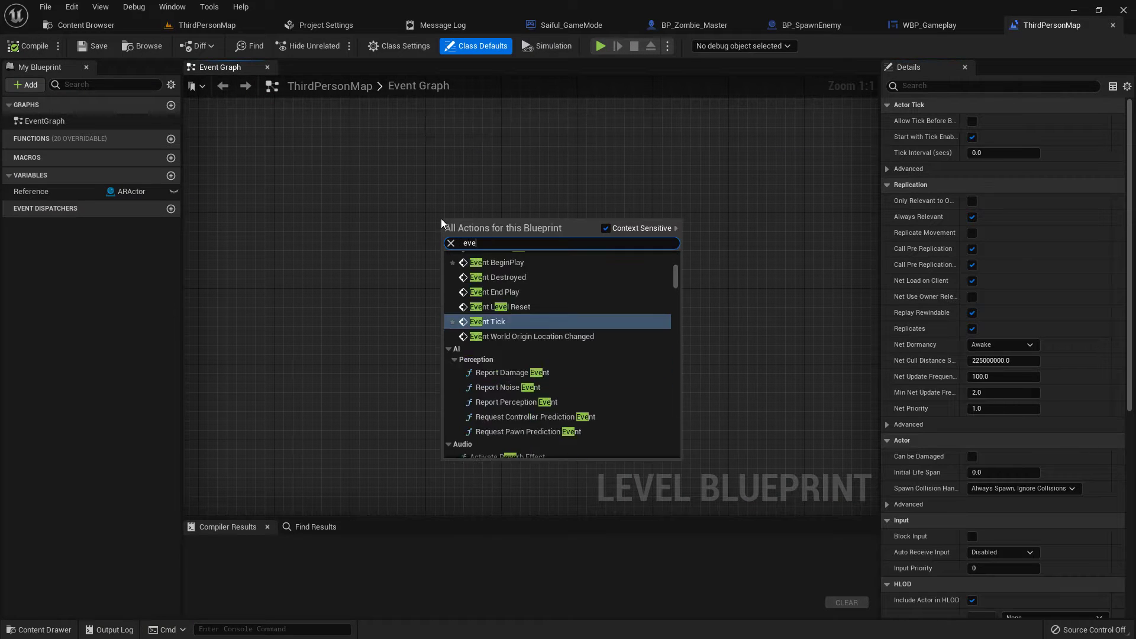
text(ntbegin)
key(Return)
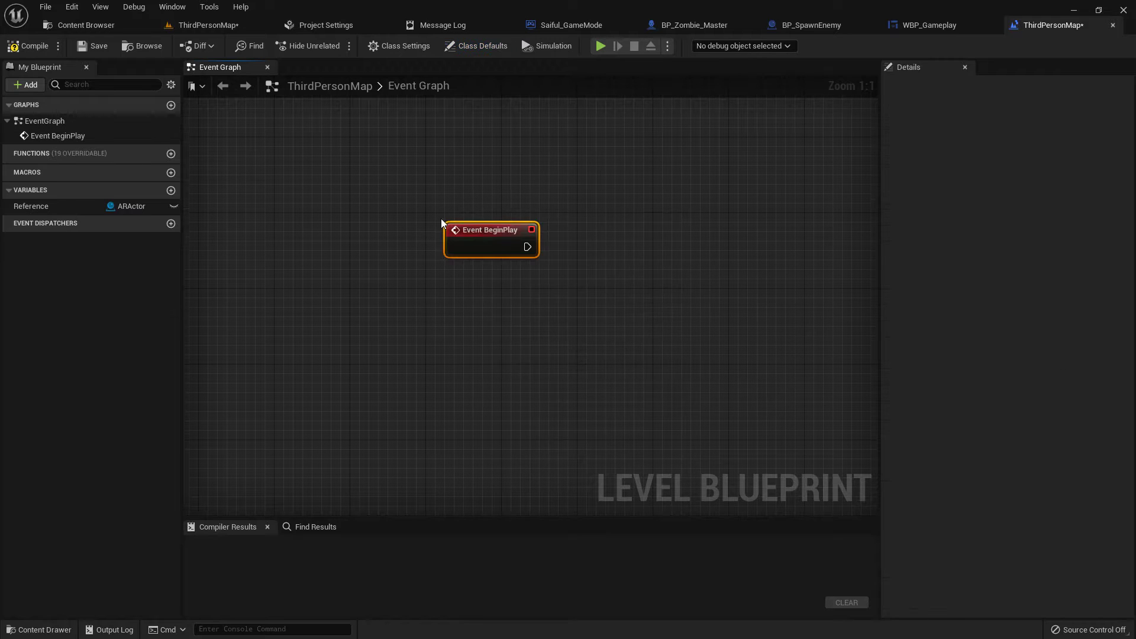
drag(460, 231, 440, 221)
Step: Connect a Create Widget node to Event BeginPlay and set its class to WBP_Gameplay
drag(507, 237, 570, 236)
text(create widget)
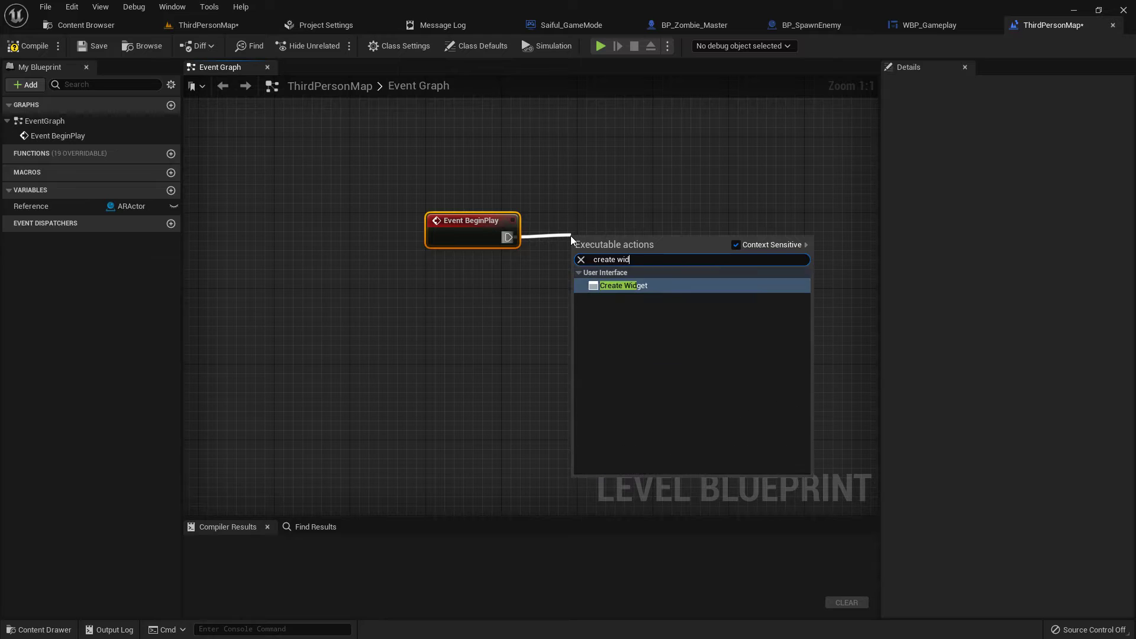
key(Return)
drag(573, 239, 563, 220)
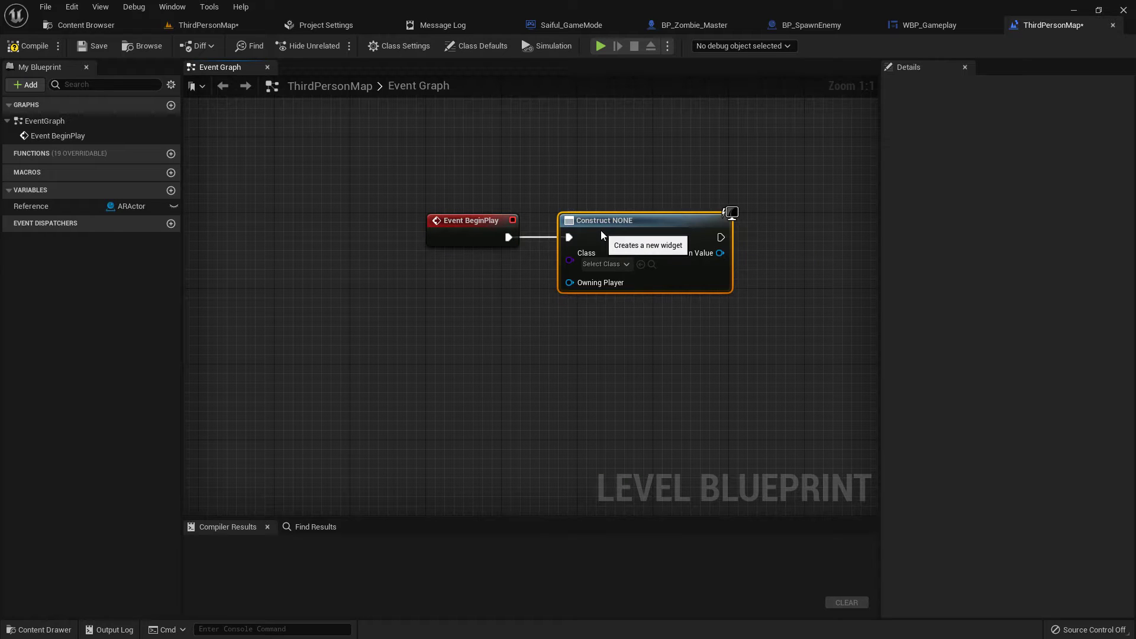
click(600, 265)
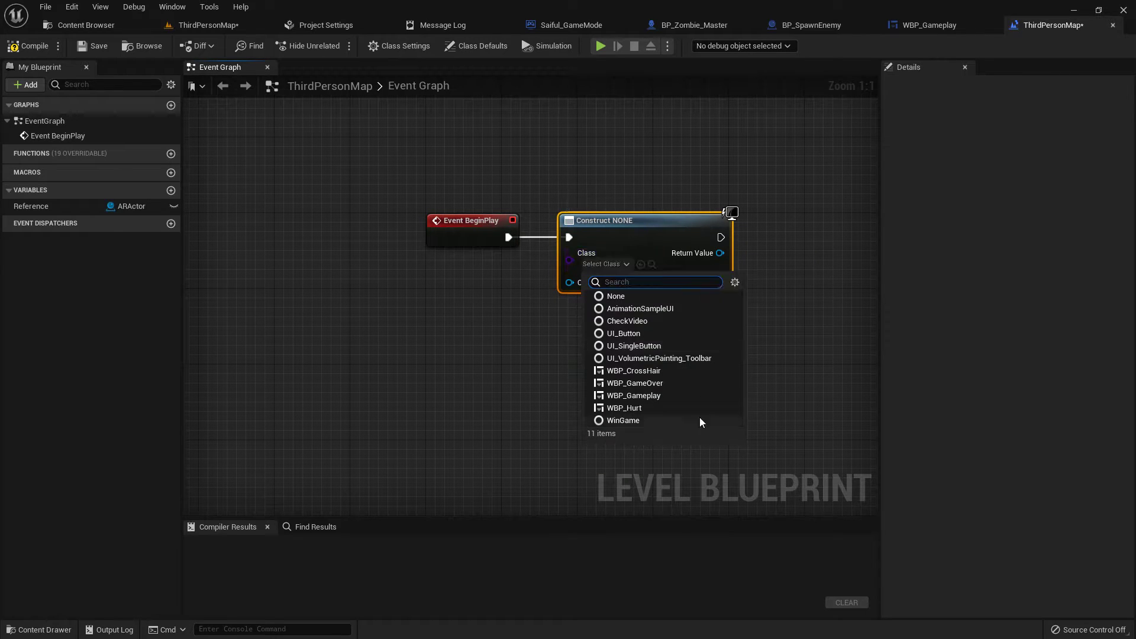
click(646, 402)
Step: Add an Add to Viewport node from the created widget's return value, align it, then compile and save the level blueprint
right_drag(710, 354, 520, 367)
drag(535, 266, 608, 267)
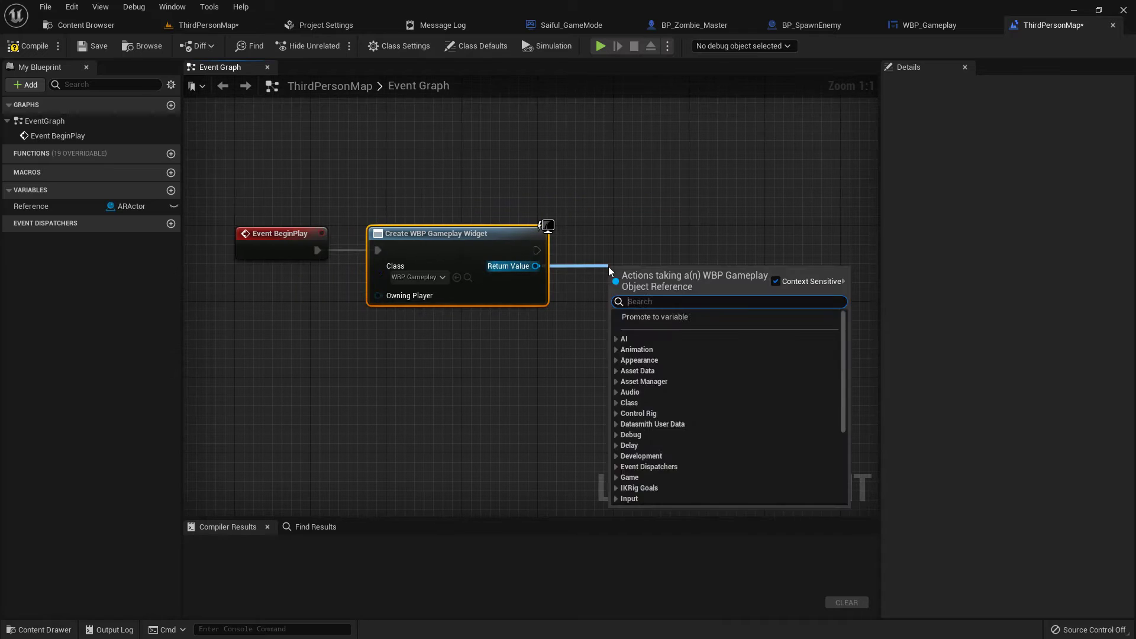
text(add)
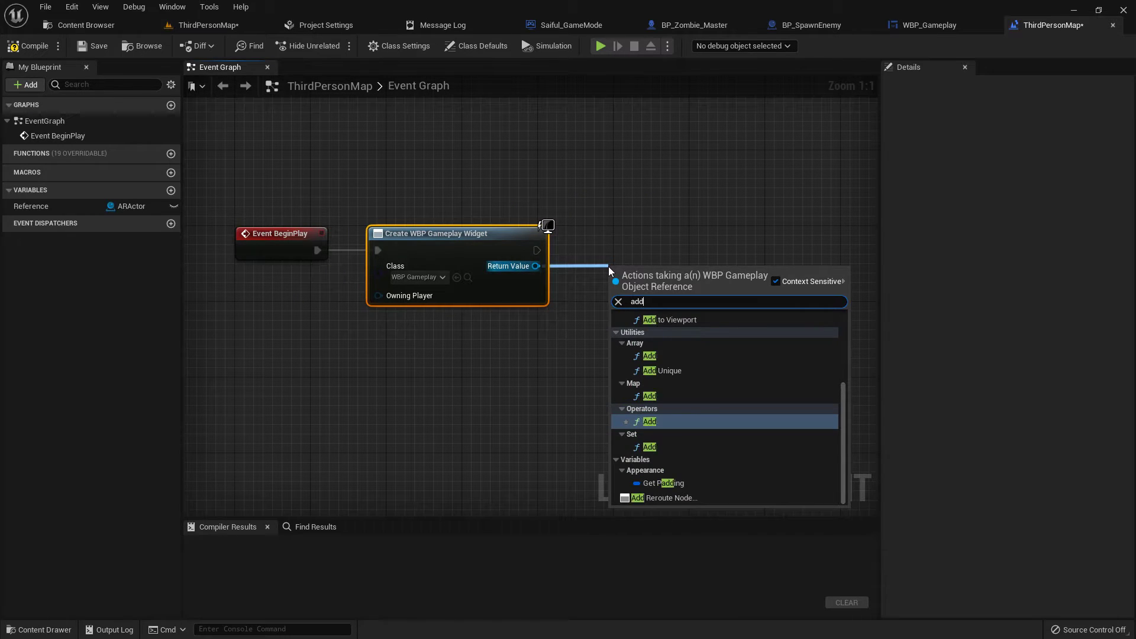
text( to vi)
key(Return)
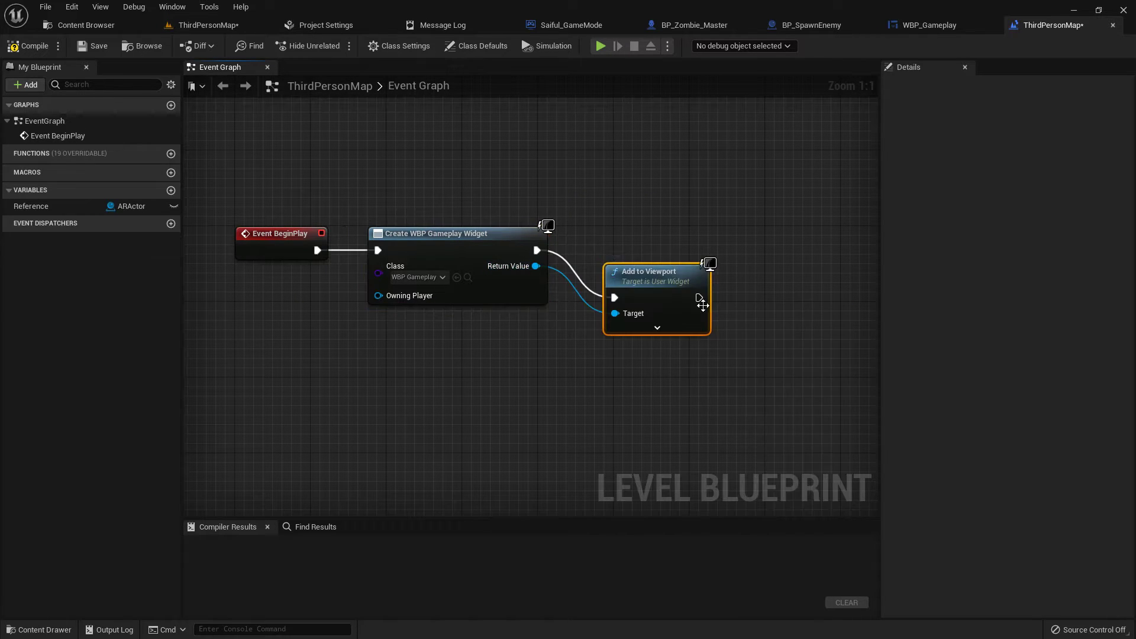
drag(654, 250, 644, 241)
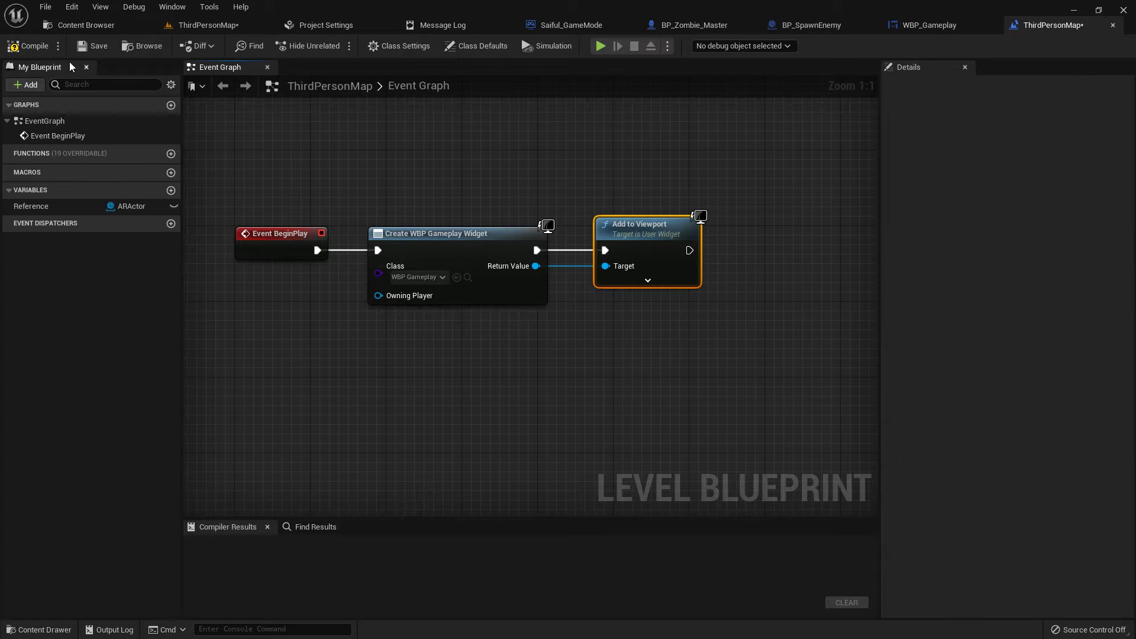
click(37, 50)
click(86, 48)
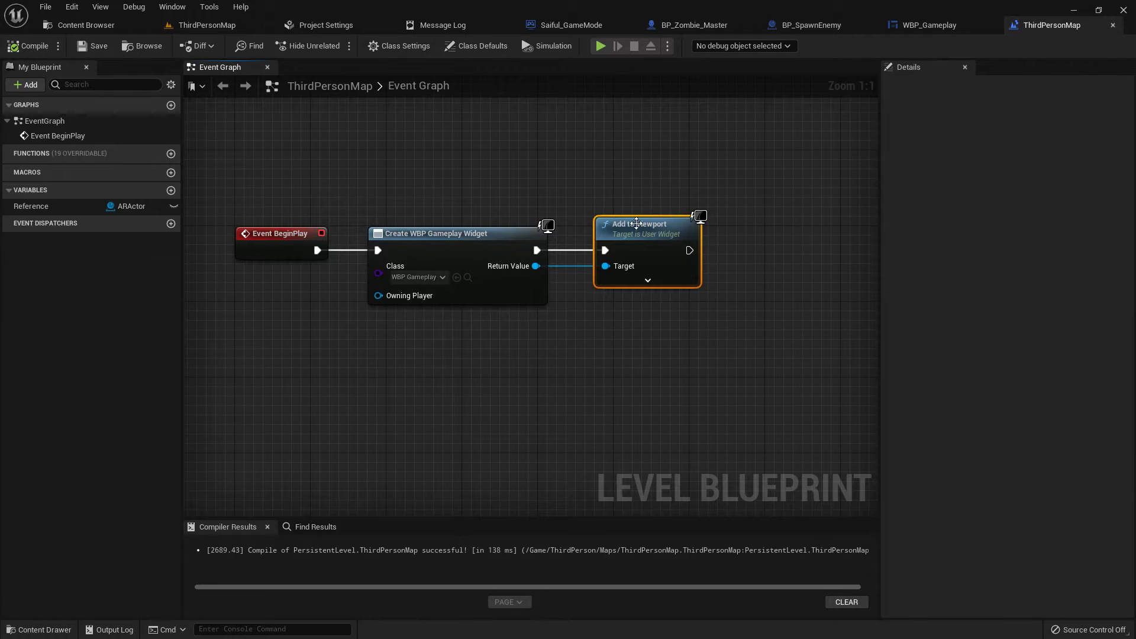
Step: Play-test ThirdPersonMap in full screen and in the normal viewport size to check the HUD texts, then stop
click(207, 25)
key(F11)
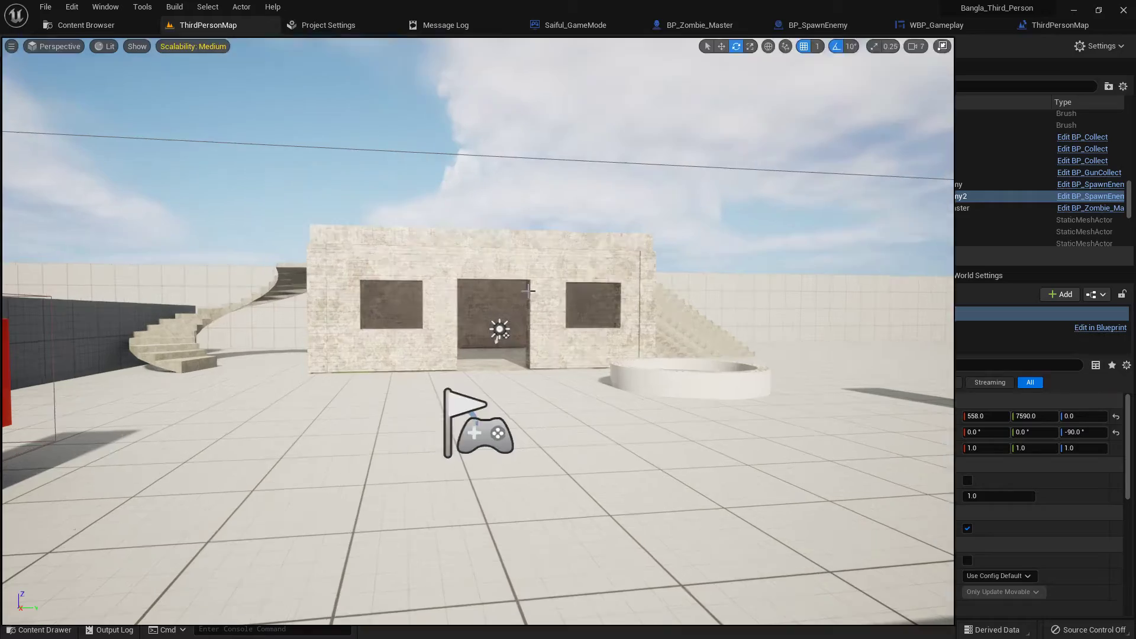
key(alt+p)
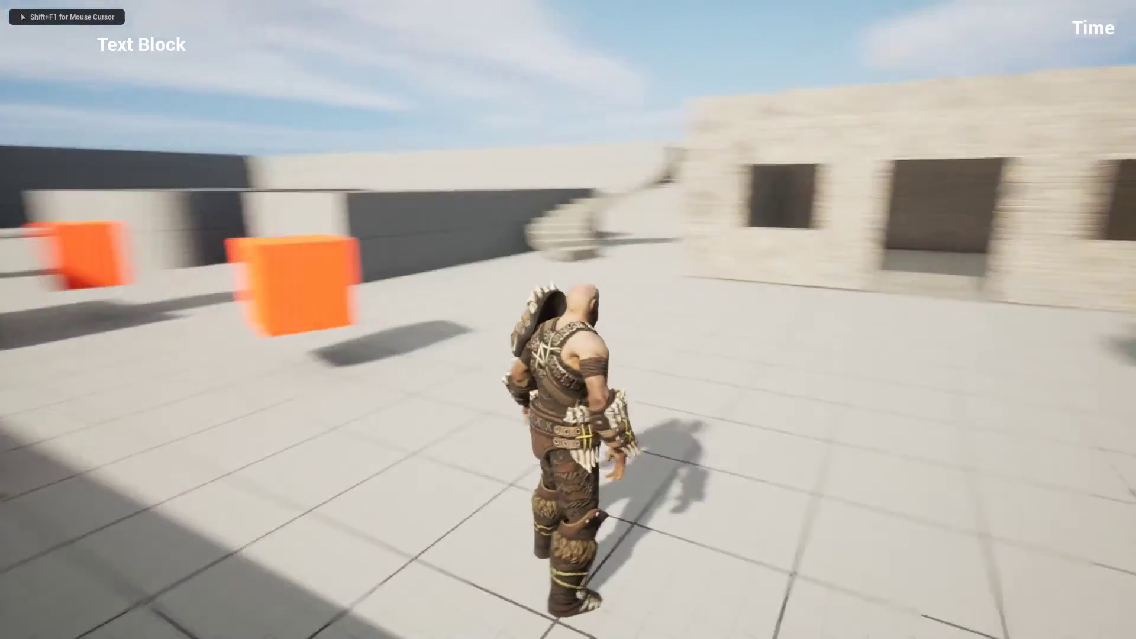
key(w)
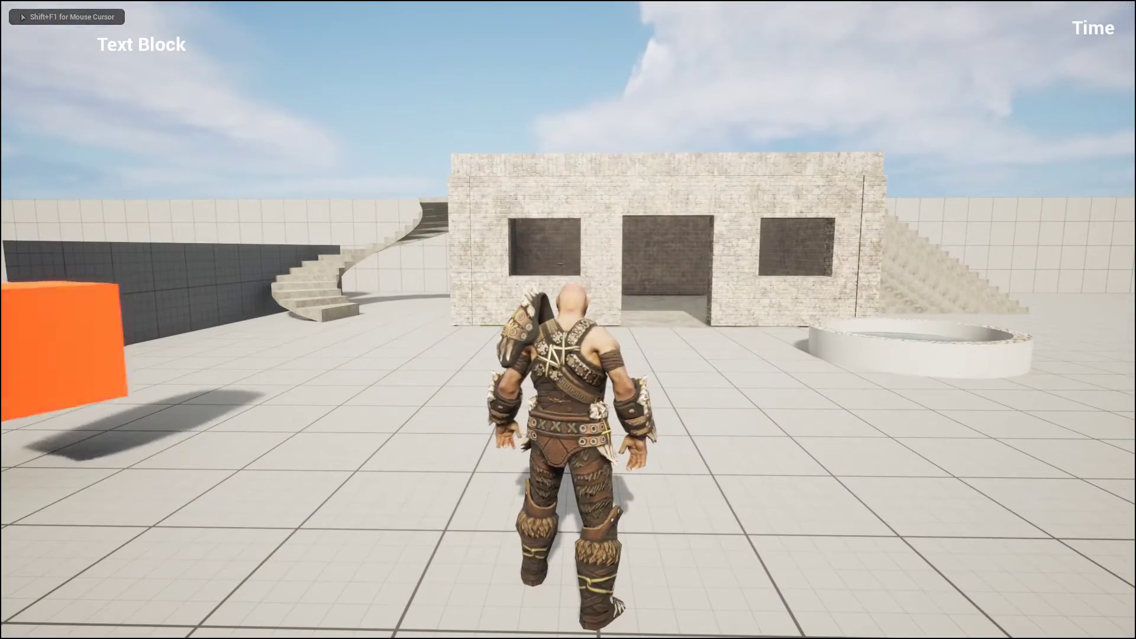
key(shift+F1)
key(F11)
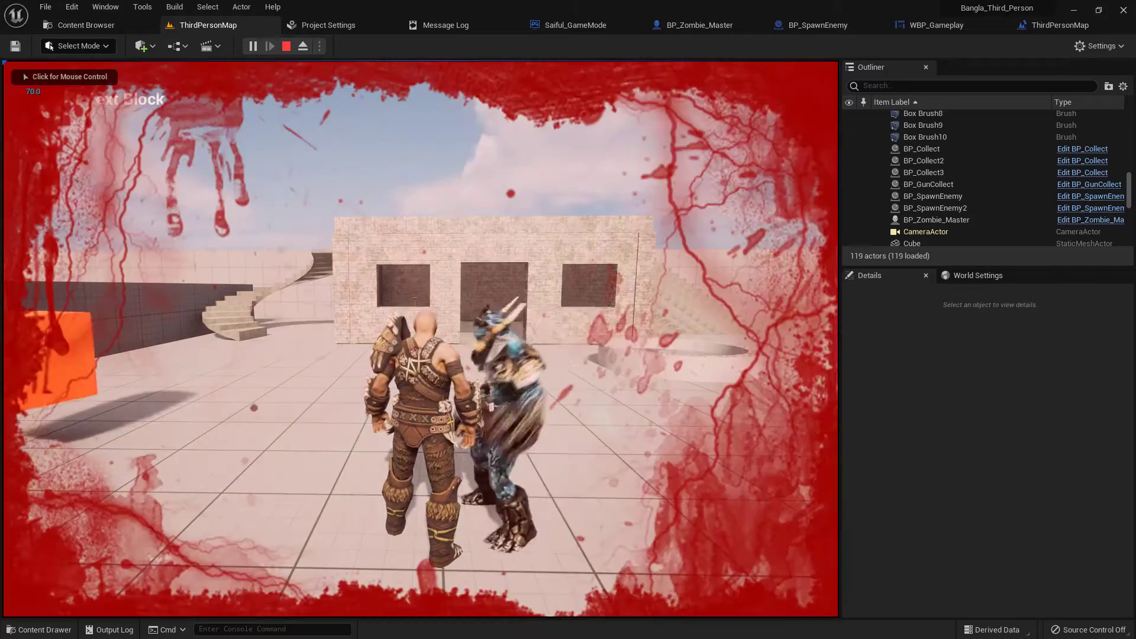
key(F11)
key(F11)
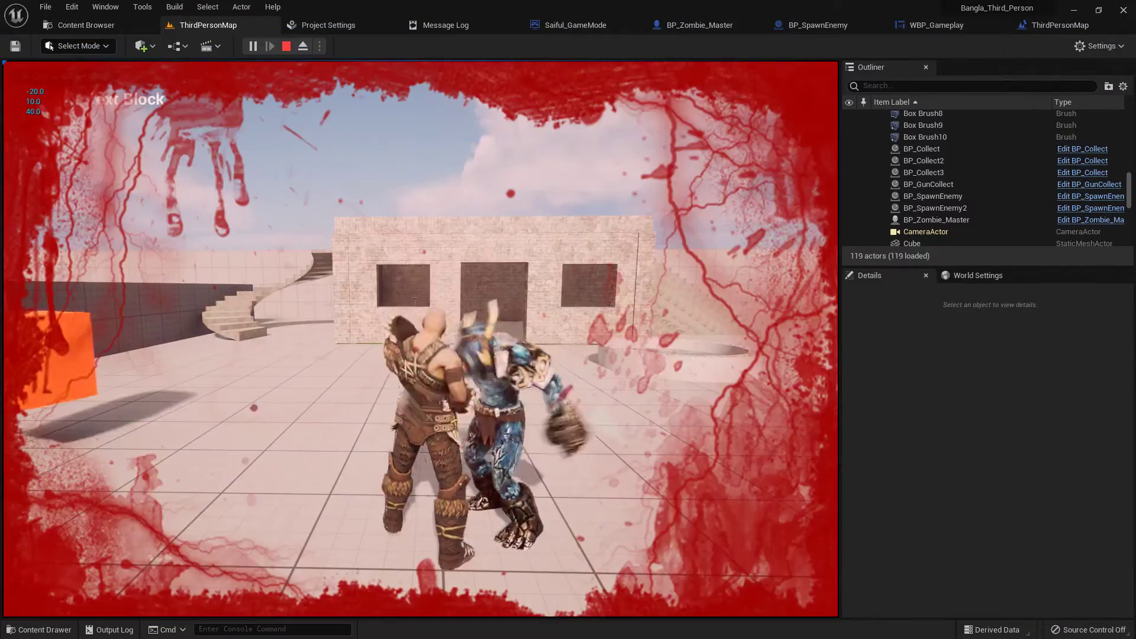
key(Escape)
Step: Play-test the map again in full screen, shrink the viewport to compare the Time text's position, then stop
key(F11)
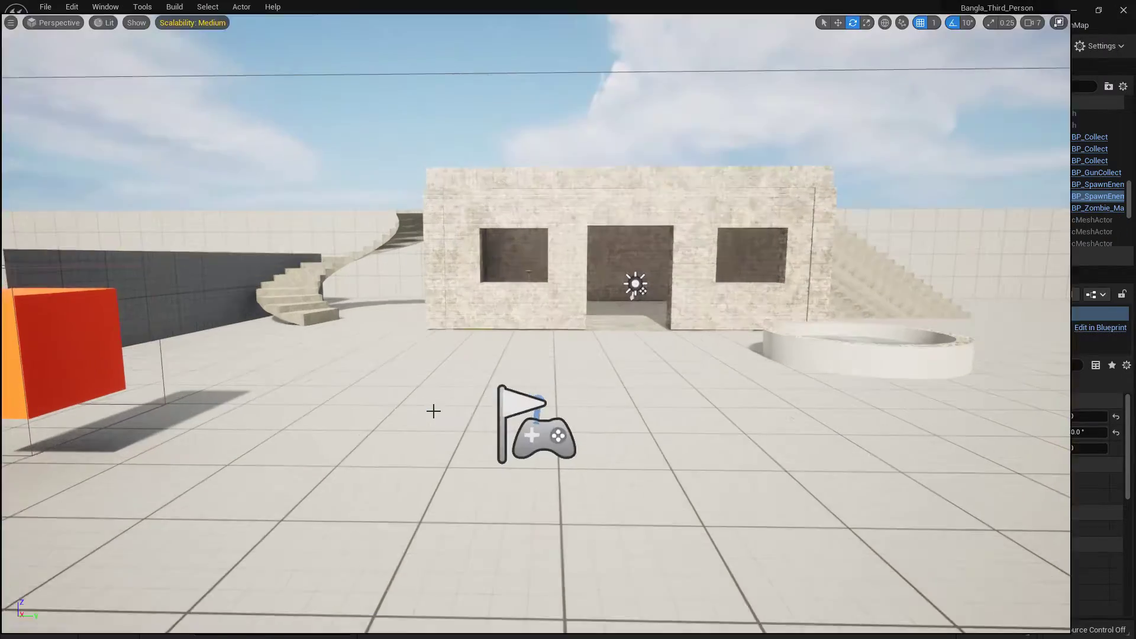
key(alt+p)
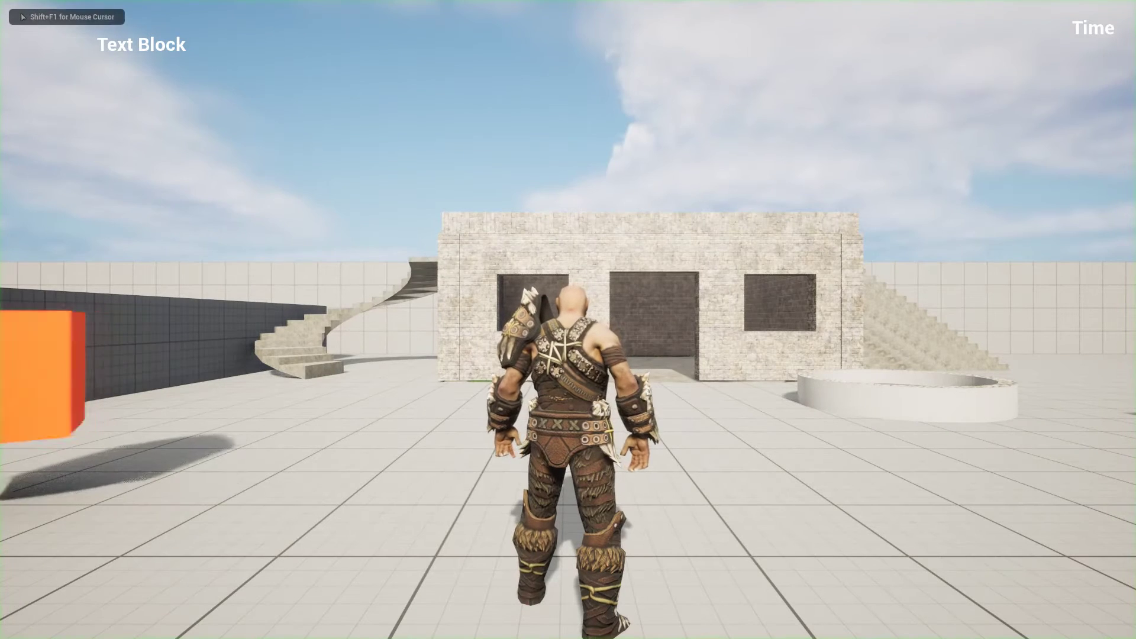
key(F11)
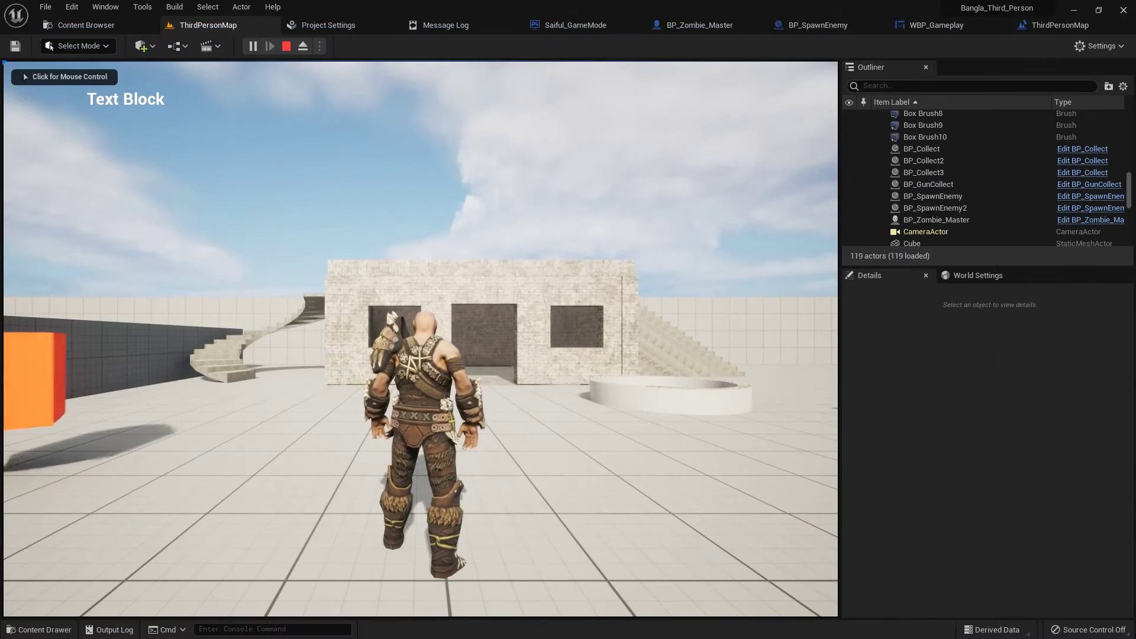
key(Escape)
Step: In WBP_Gameplay, anchor the Time text to the canvas's top-right corner, then select the default text block
click(1054, 25)
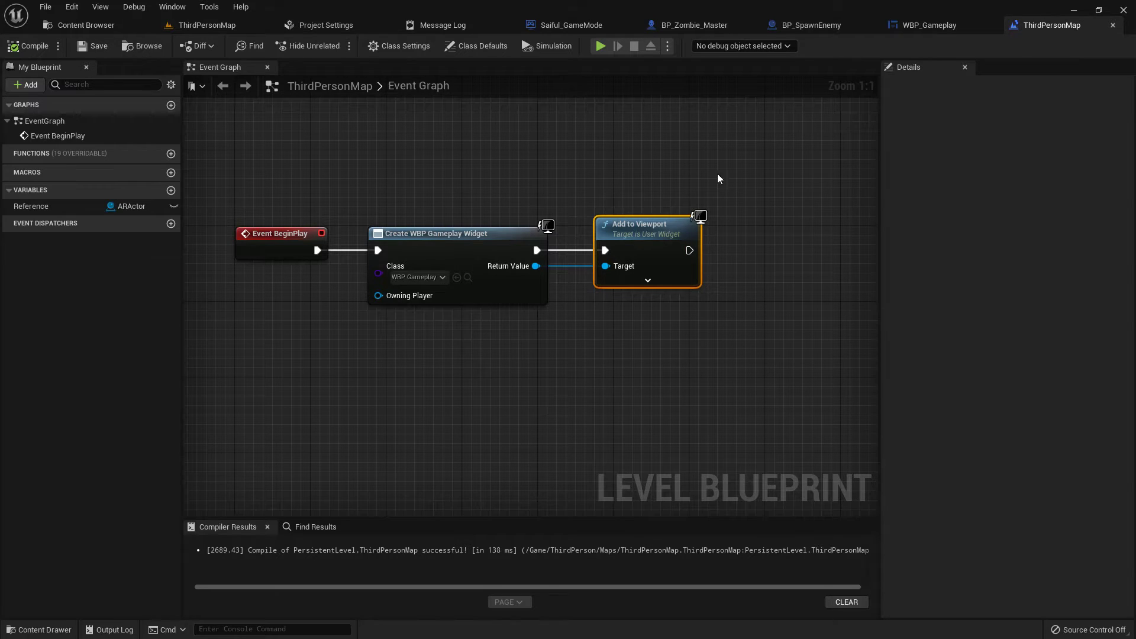
click(926, 25)
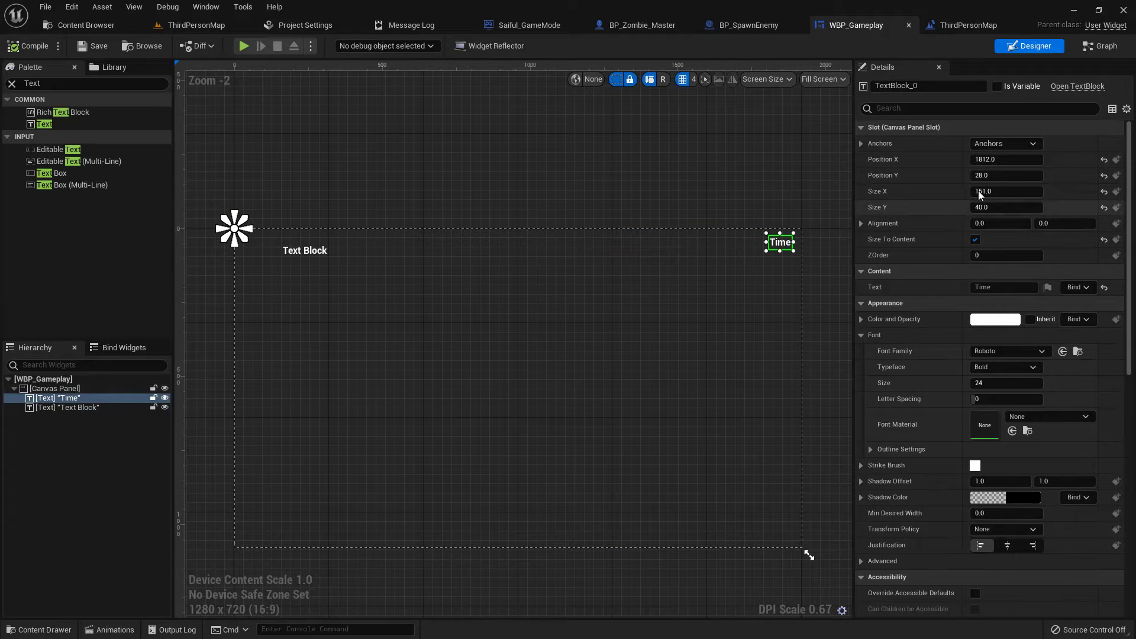
click(1000, 144)
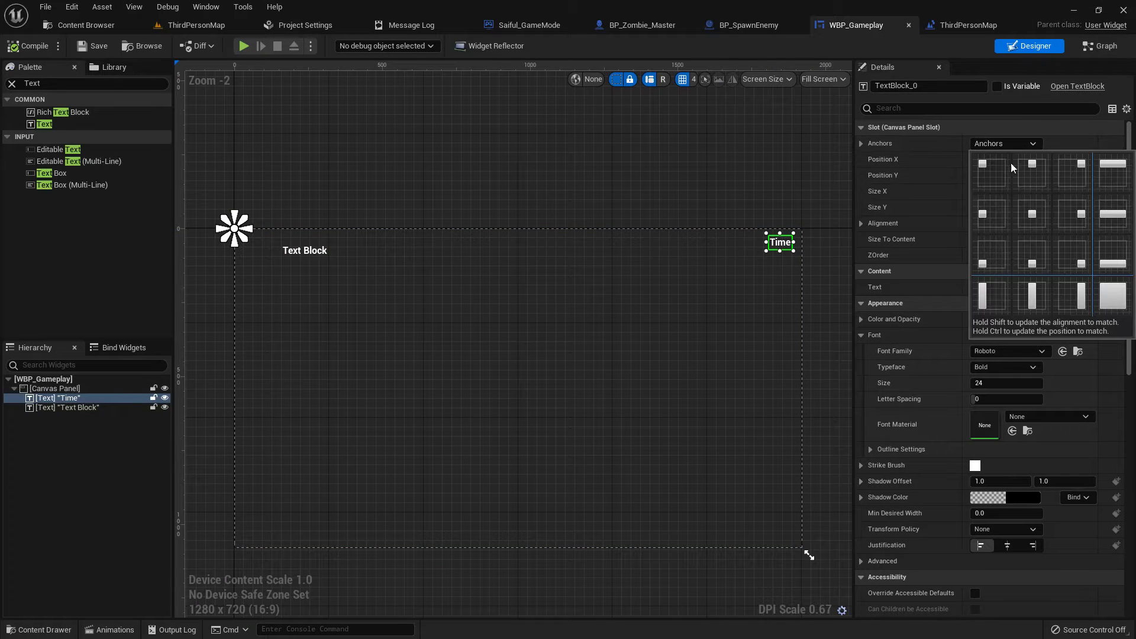
click(1065, 177)
click(295, 254)
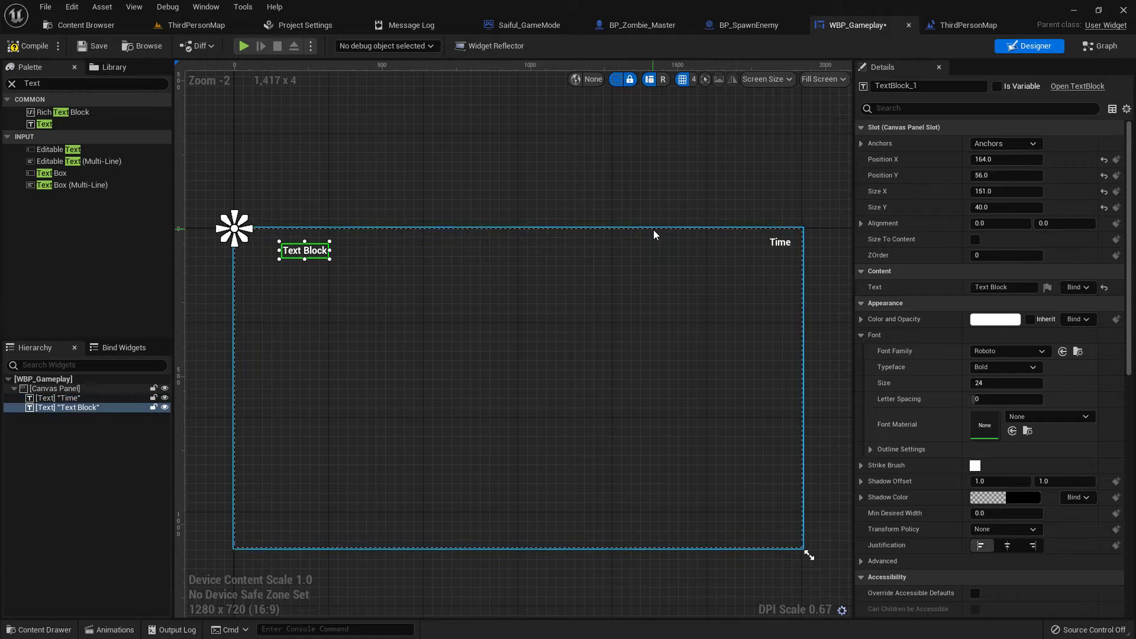
Step: Play-test ThirdPersonMap in full screen and in the normal viewport to check the Time text's anchoring, then stop
click(196, 25)
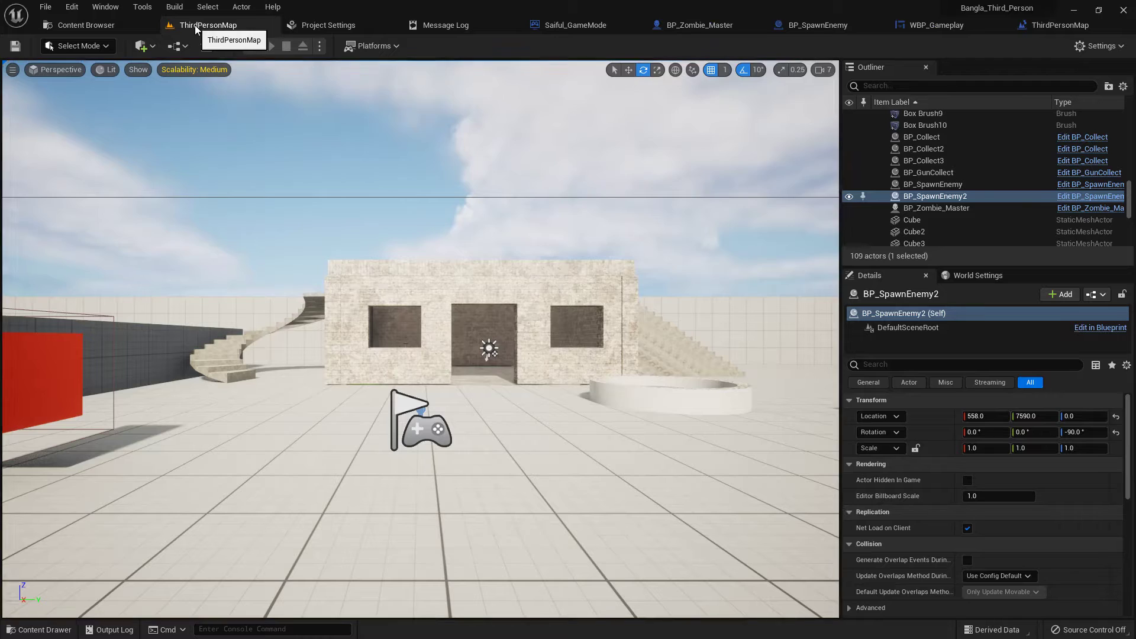
key(F11)
key(alt+p)
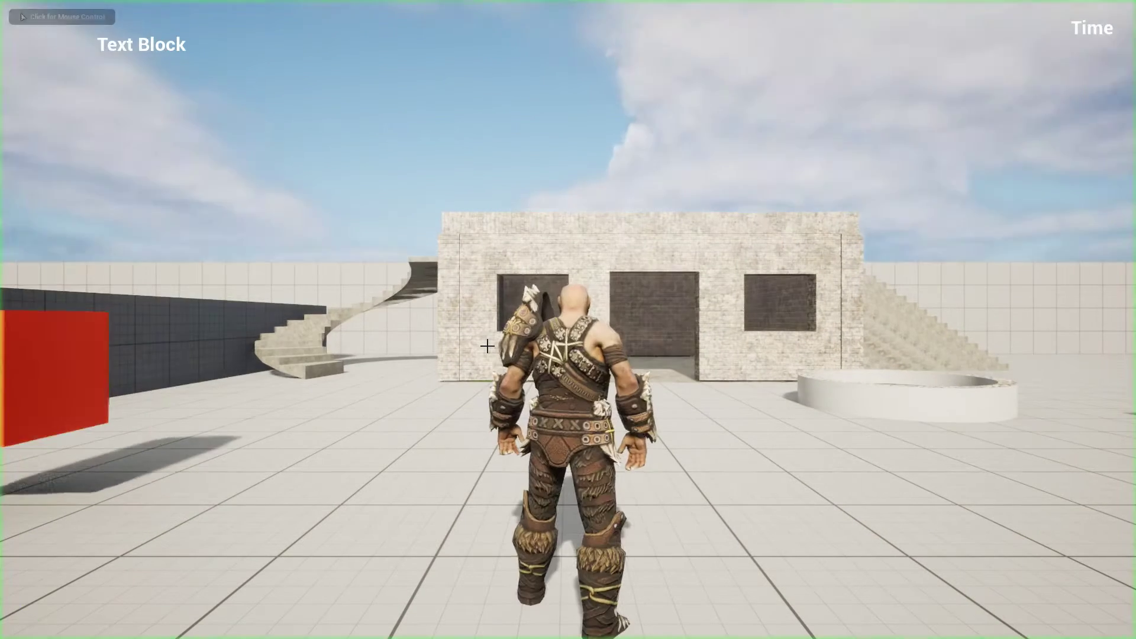
key(shift+F1)
key(F11)
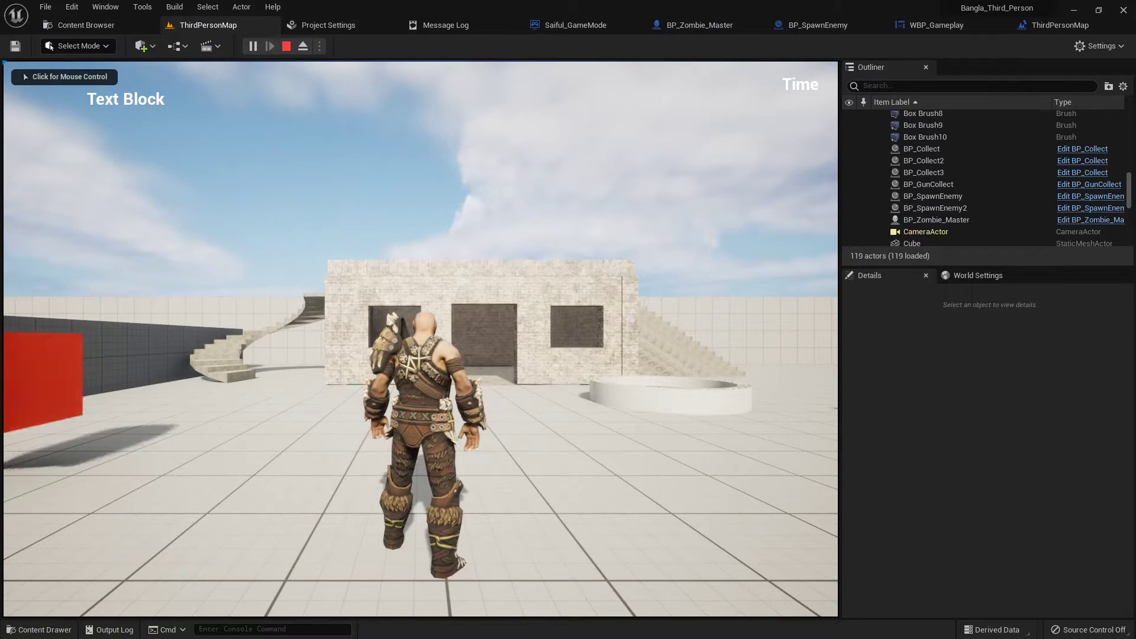
key(Escape)
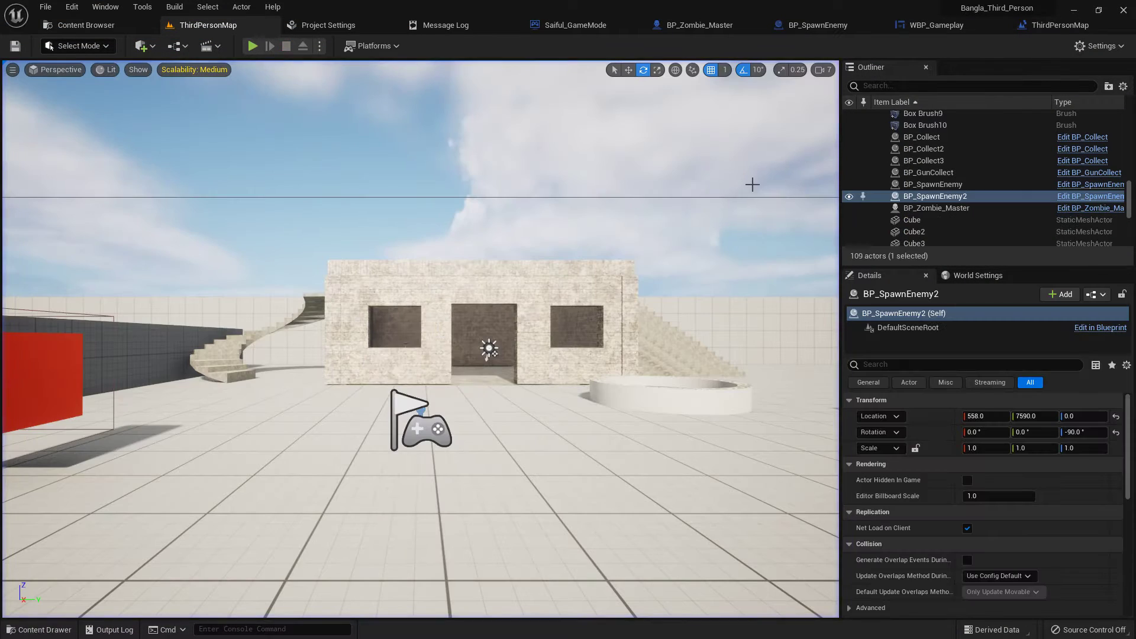
Step: Set the text of the remaining default text block in WBP_Gameplay to "Count:"
click(1042, 28)
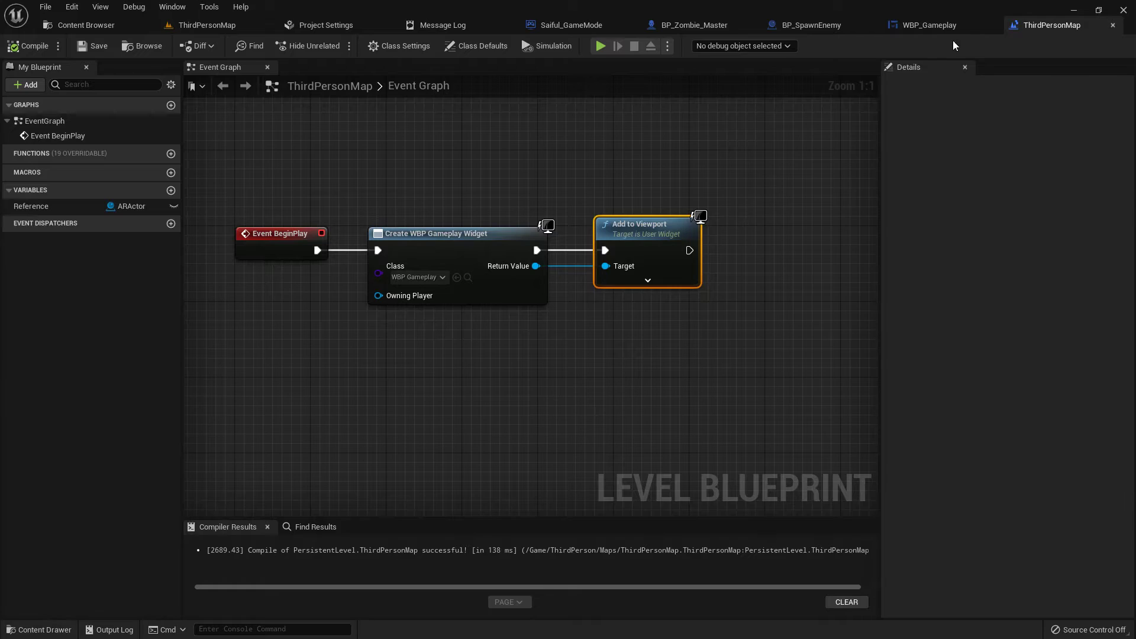
click(941, 23)
scroll(797, 253, up, 2)
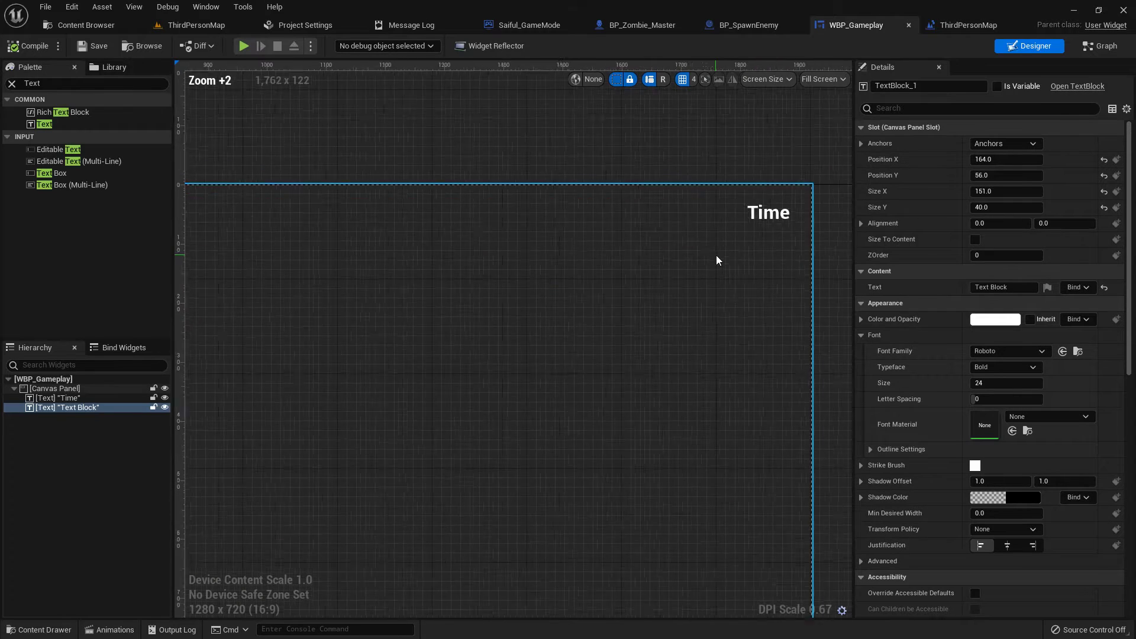
scroll(716, 260, down, 3)
scroll(385, 245, up, 2)
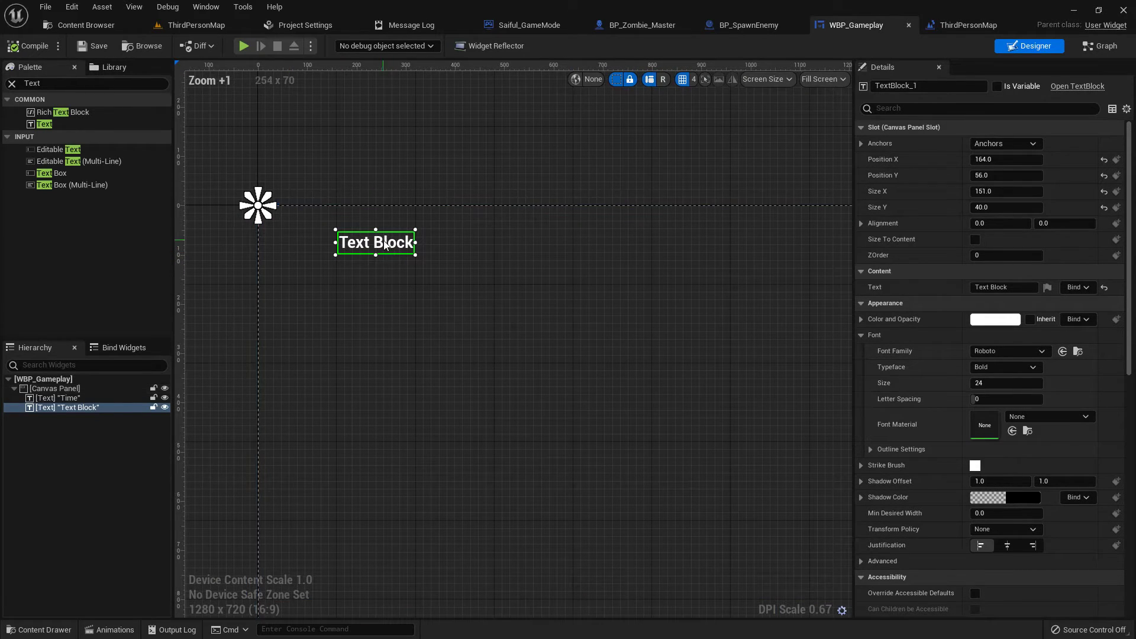
click(999, 288)
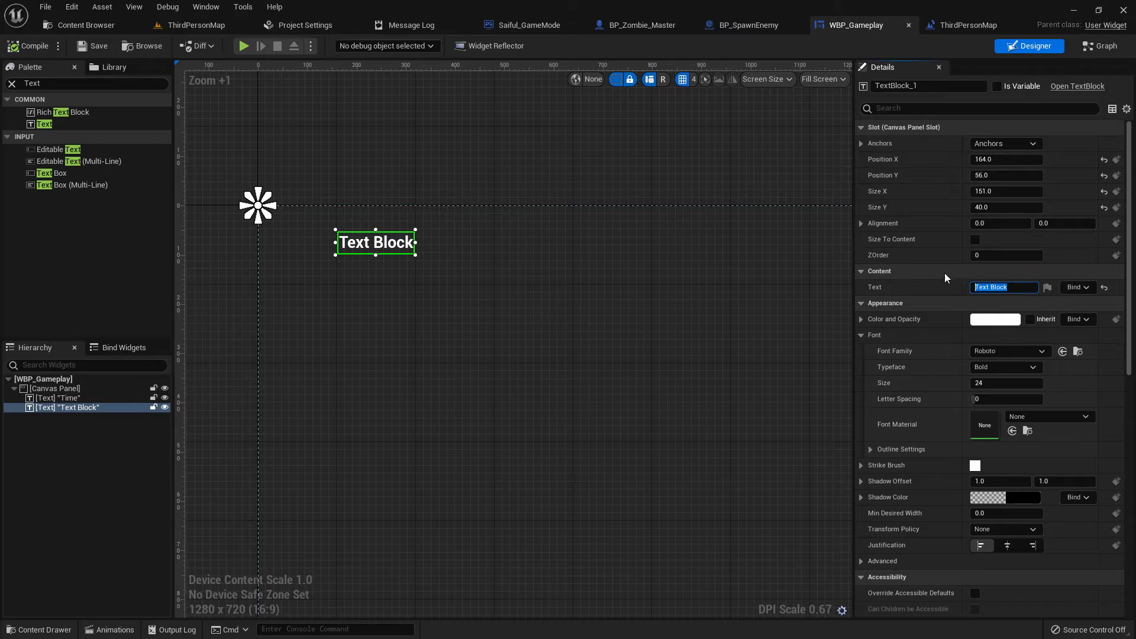
text(Count)
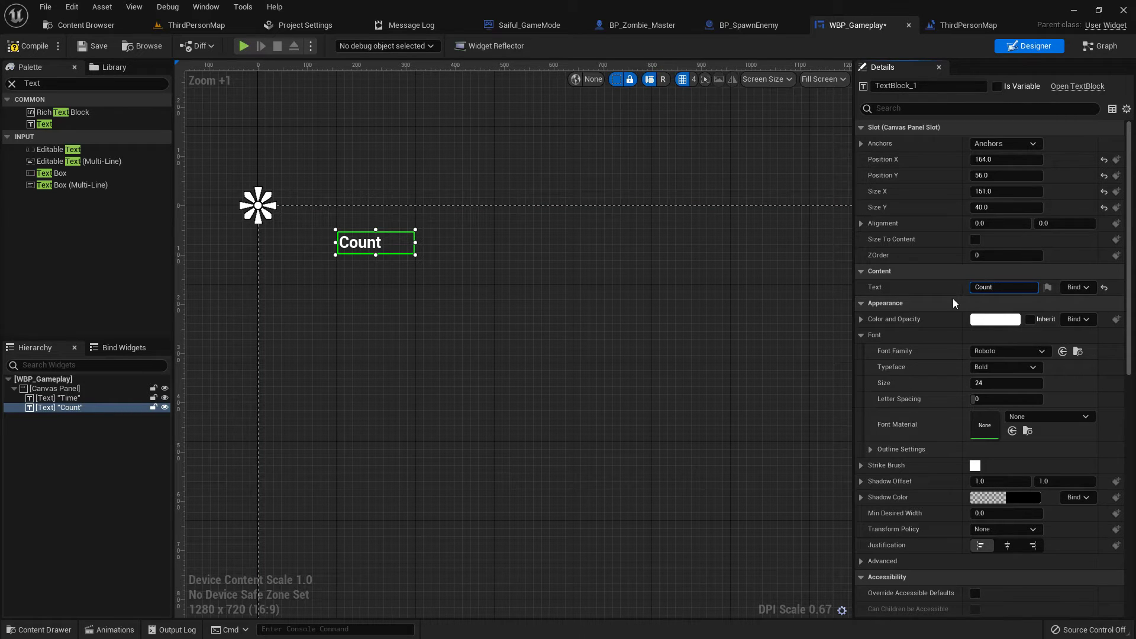
text(:)
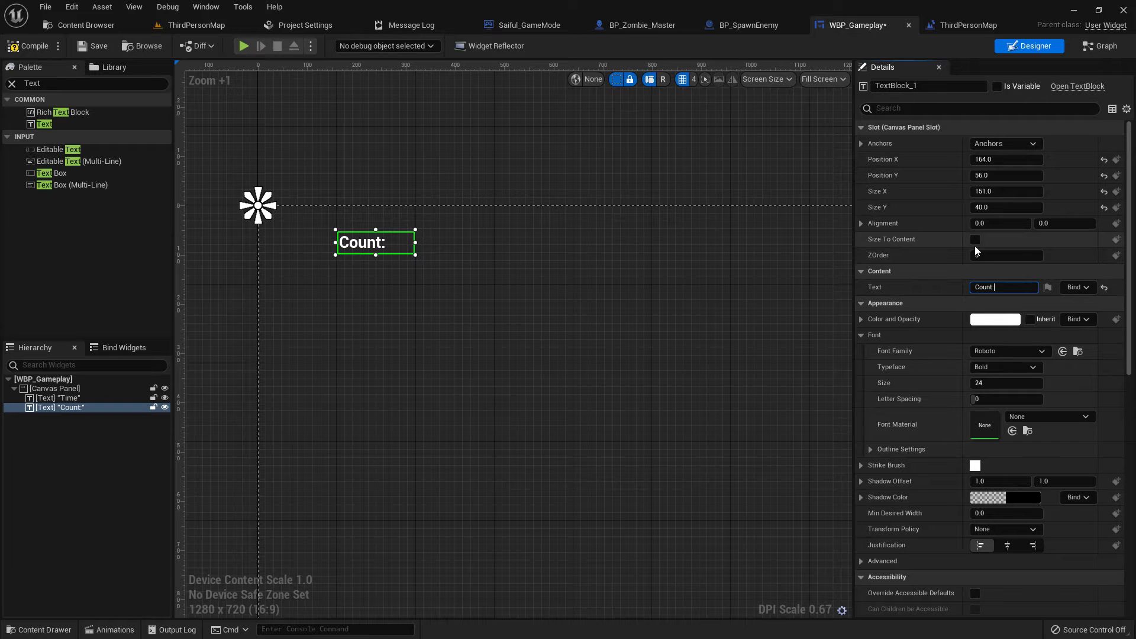
Step: Enable Size To Content for the Count: text
click(975, 239)
right_drag(454, 320, 512, 351)
scroll(469, 332, up, 3)
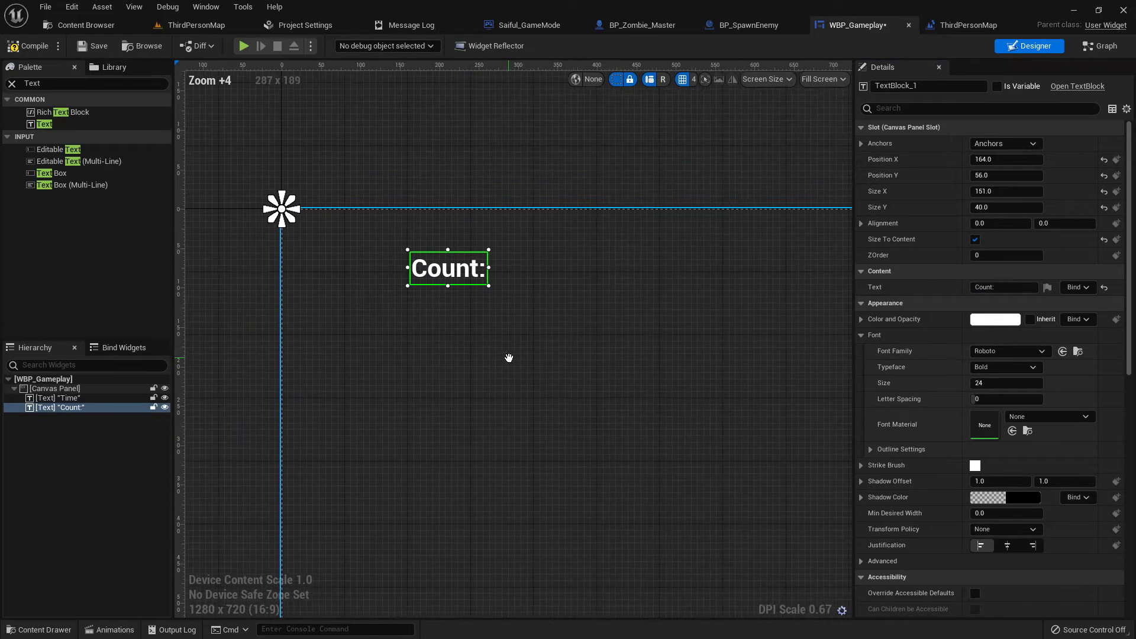
Step: Move the Count: text near the canvas's top-left corner, to position X 80, Y 40
drag(448, 277, 383, 265)
scroll(543, 382, down, 1)
scroll(543, 381, up, 2)
right_drag(380, 322, 507, 345)
click(543, 337)
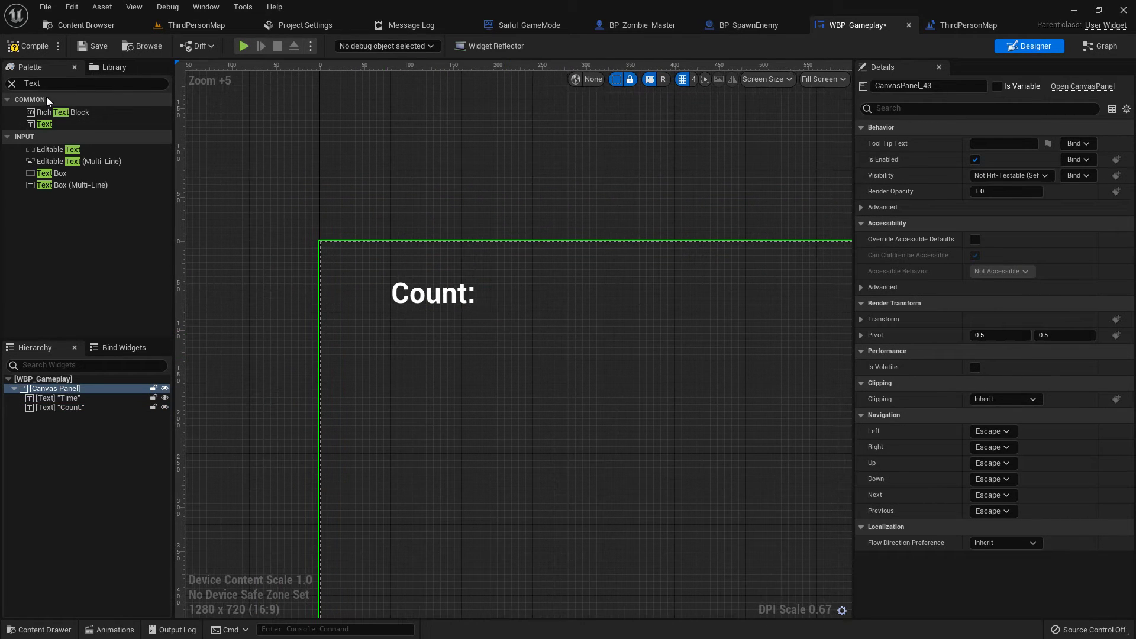
Step: Add an Image widget just below the Count: text and tint it dark gray with RGB values of about 0.083
text(imag)
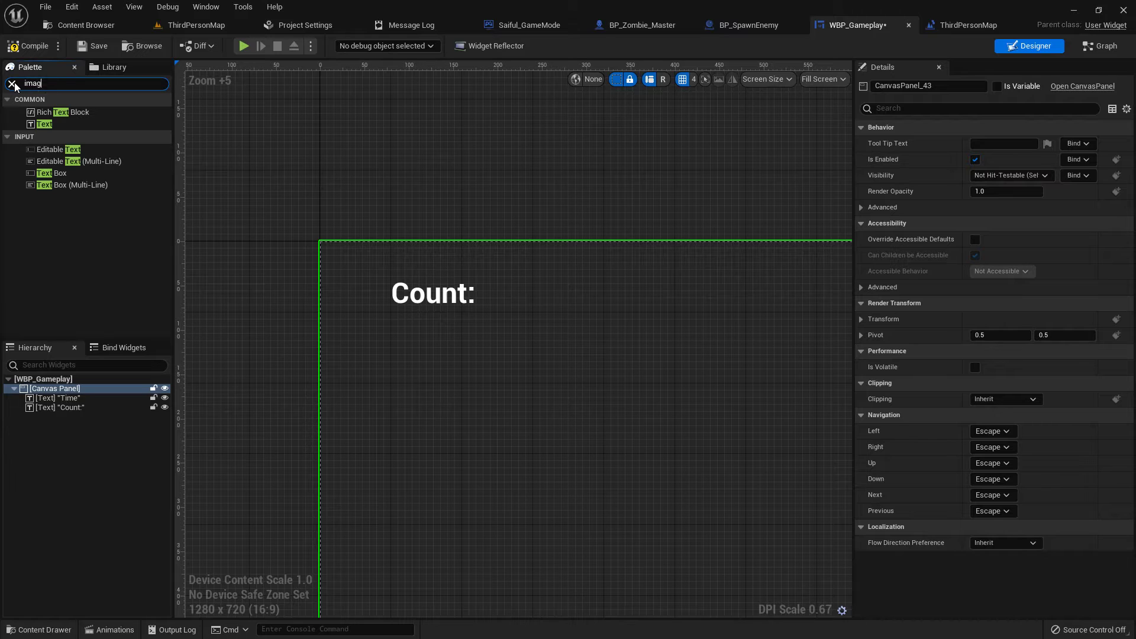
text(e)
drag(47, 112, 391, 339)
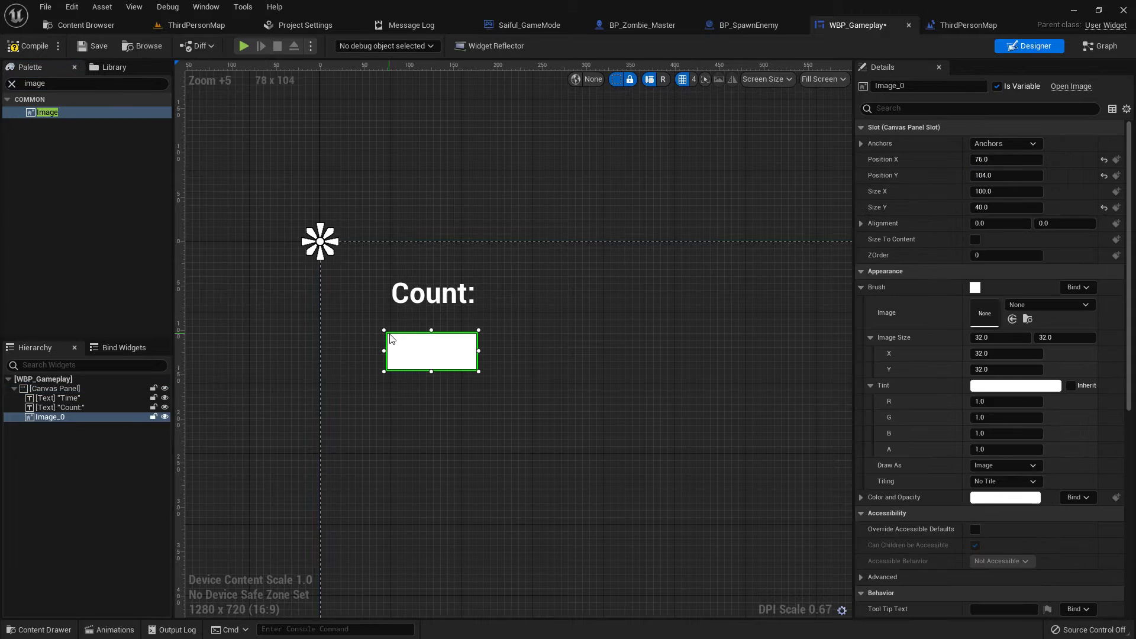
click(1015, 386)
drag(914, 408, 930, 477)
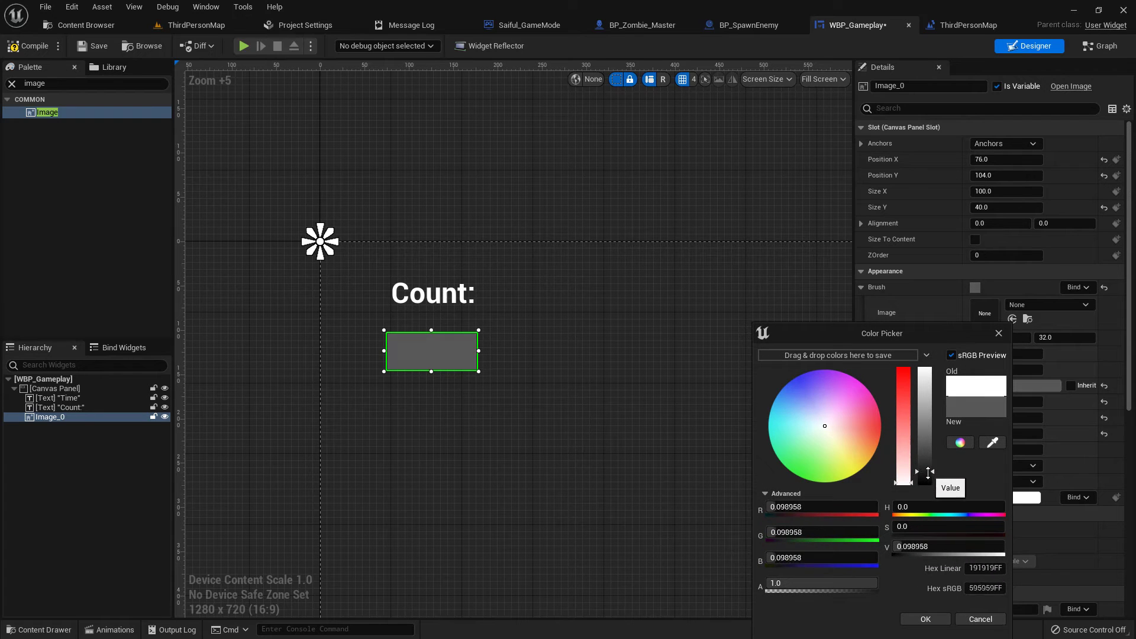
click(925, 619)
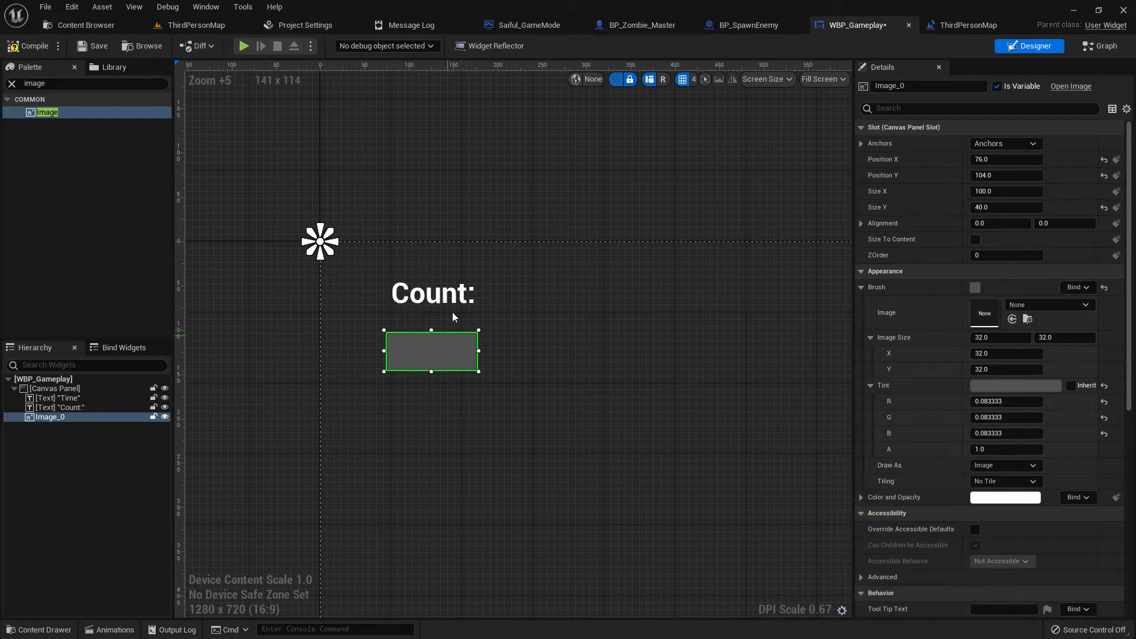
Step: Move the gray image over the Count: text and place it first under the Canvas Panel, behind both texts
drag(441, 351, 449, 308)
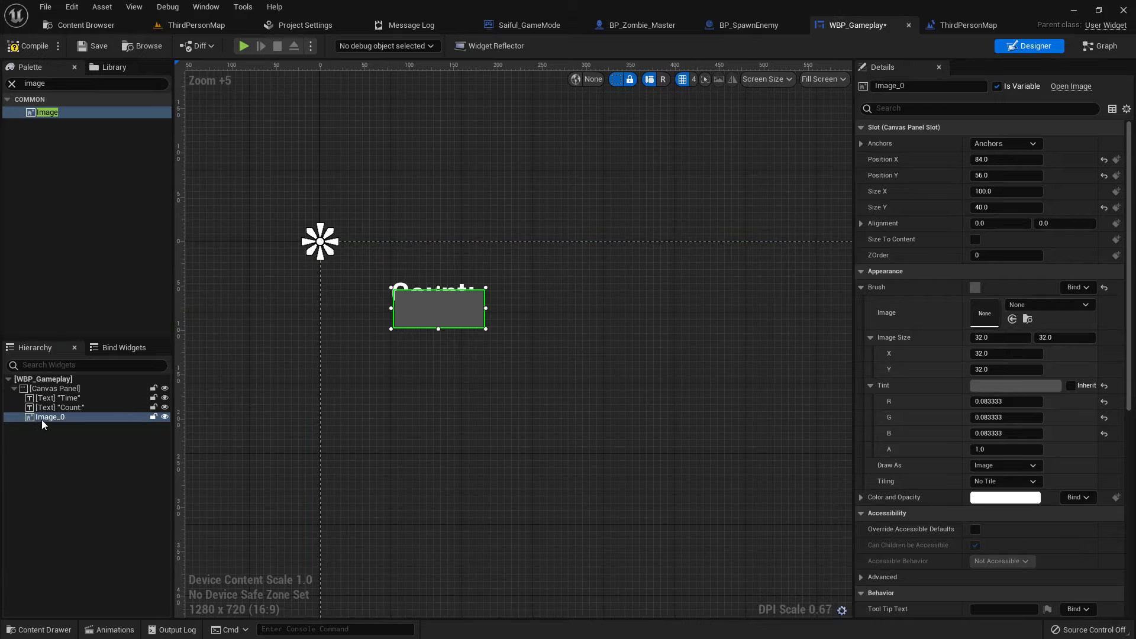
drag(43, 417, 57, 394)
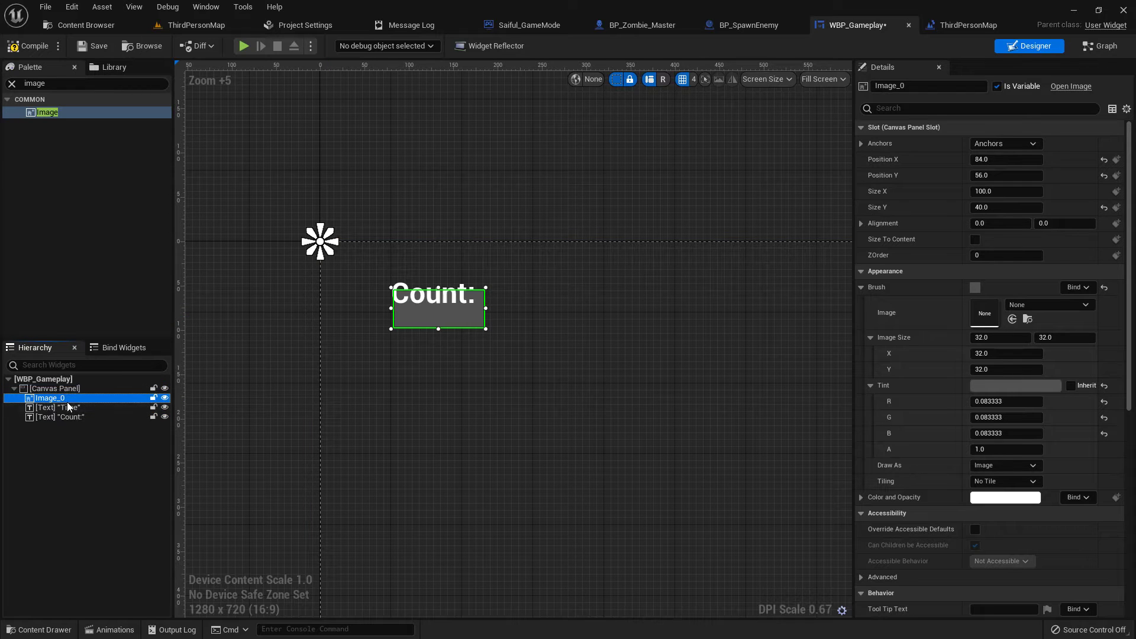
click(414, 338)
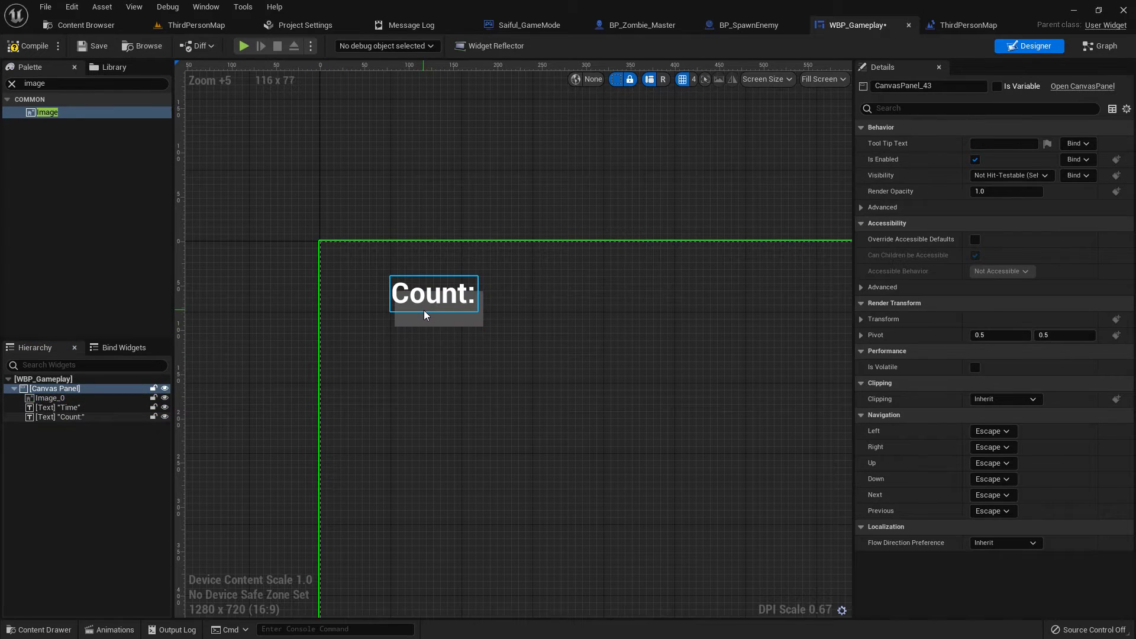
click(423, 310)
click(459, 336)
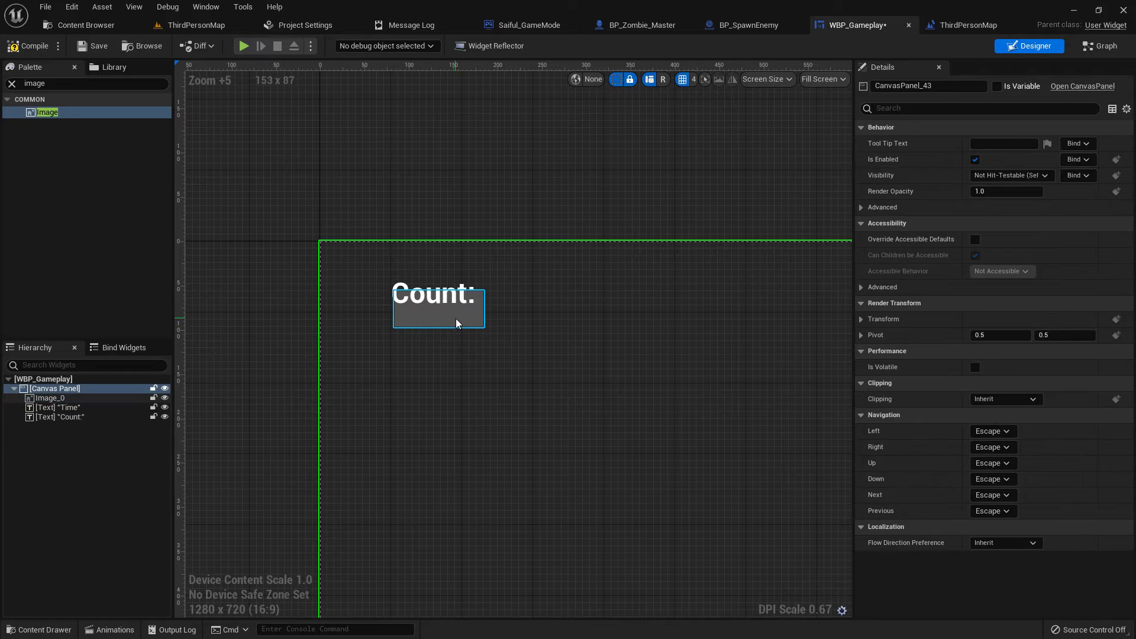
Step: Resize the gray image to about 219 by 51 so it frames the Count: text with spare room after it
click(420, 310)
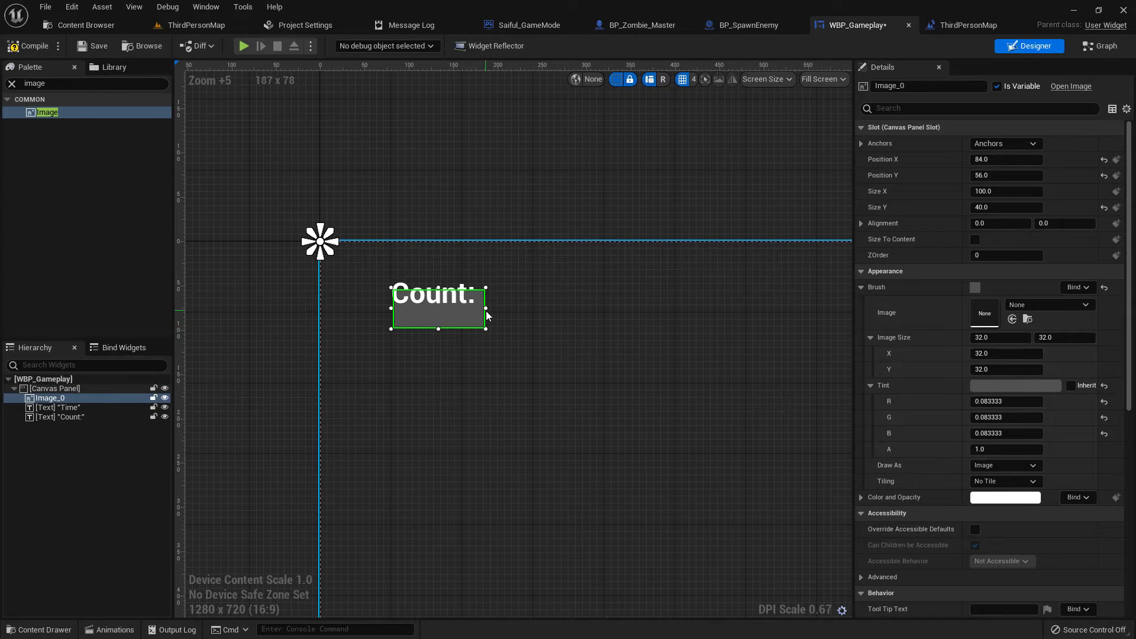
drag(485, 308, 513, 308)
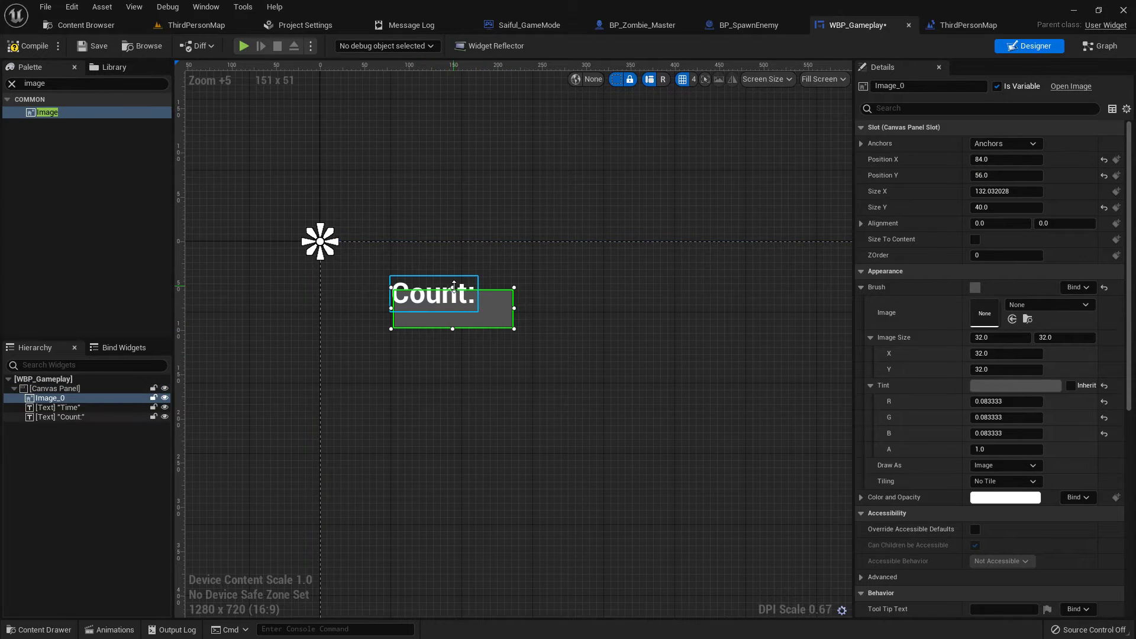
drag(453, 287, 452, 267)
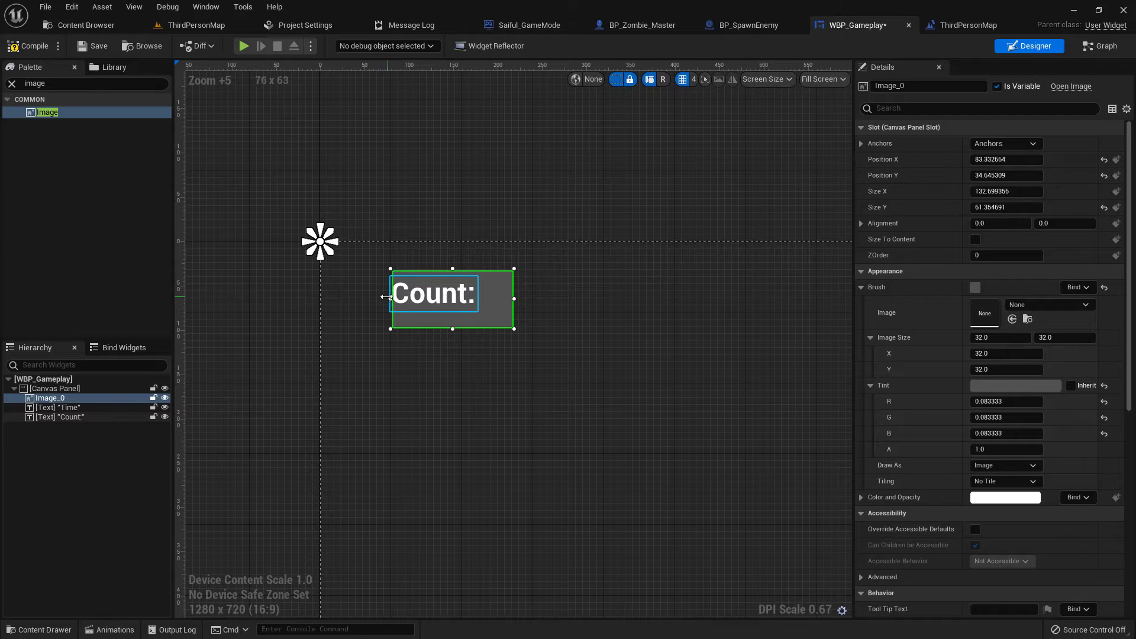
drag(386, 297, 388, 298)
drag(450, 328, 454, 320)
drag(514, 292, 587, 301)
right_drag(516, 366, 421, 378)
scroll(405, 324, down, 2)
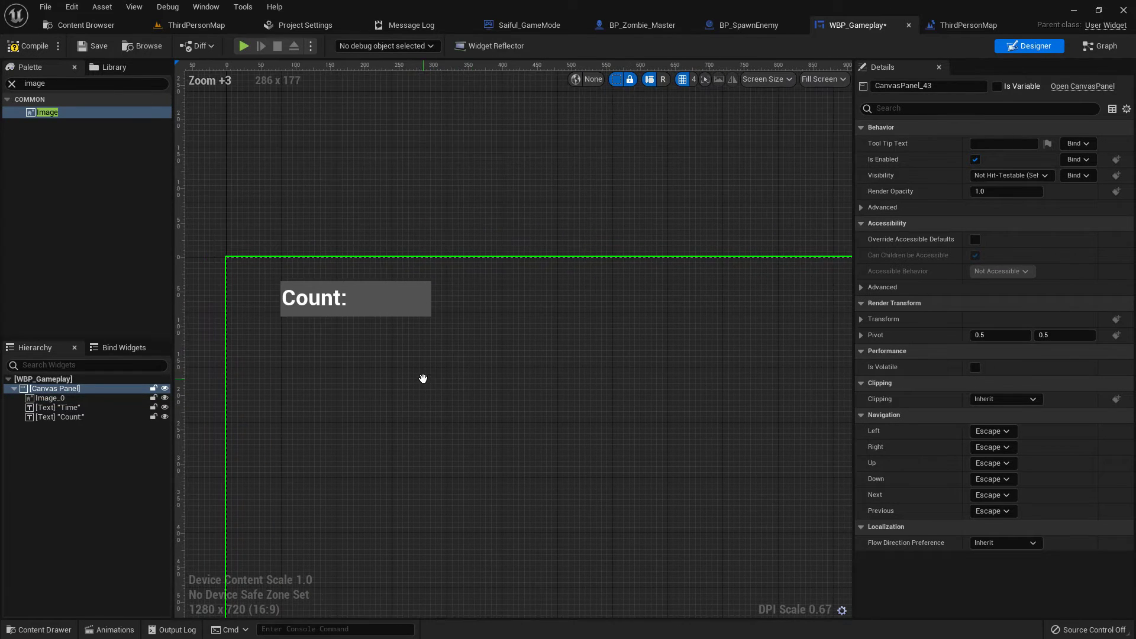
Step: Rename the gray background image behind the Count: text as BG_1
click(318, 300)
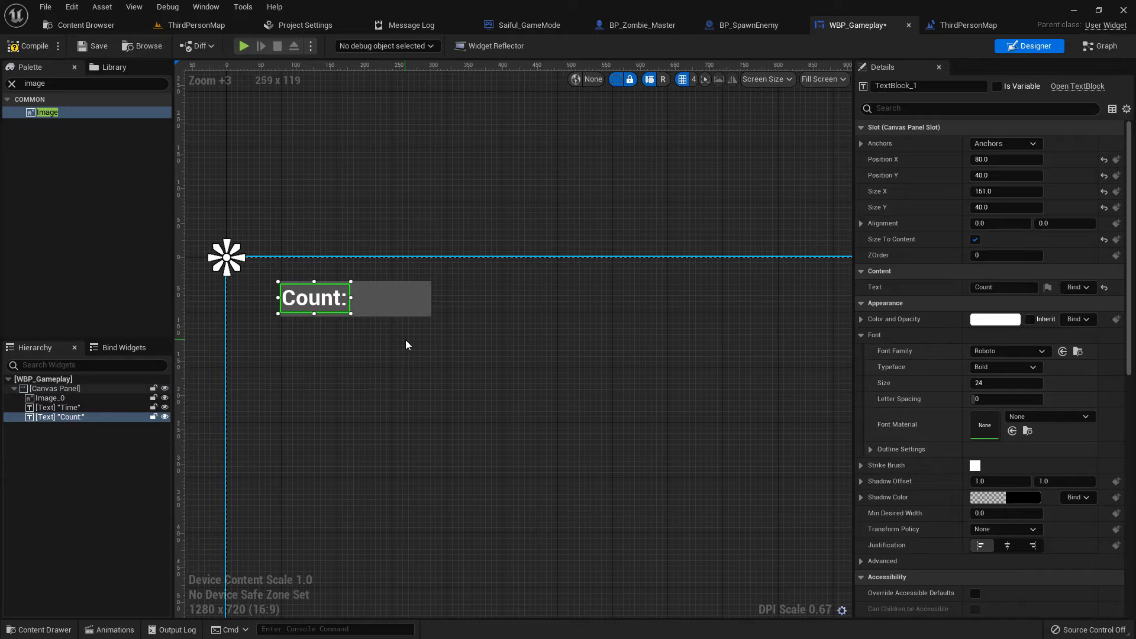
right_drag(491, 351, 434, 360)
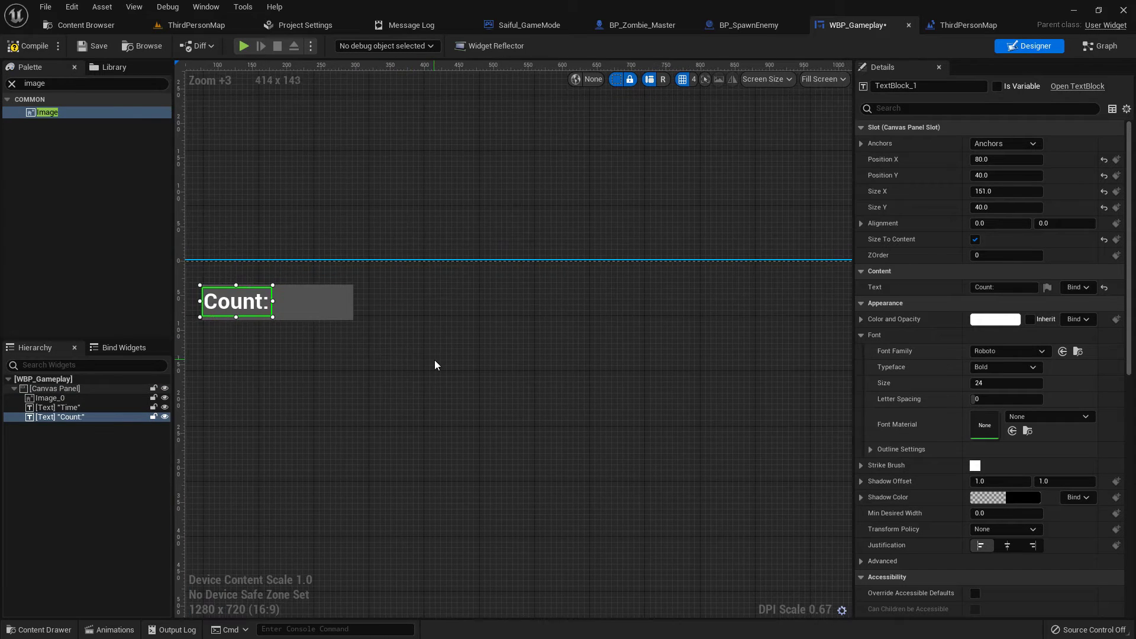
scroll(434, 360, down, 2)
click(349, 329)
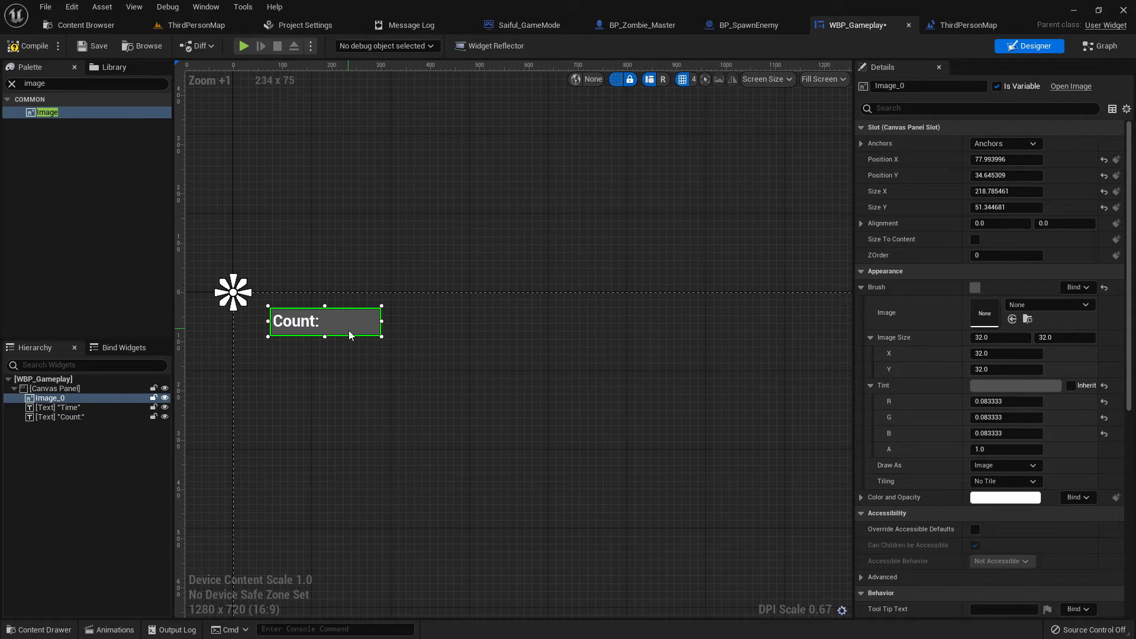
double_click(70, 400)
text(BG_1)
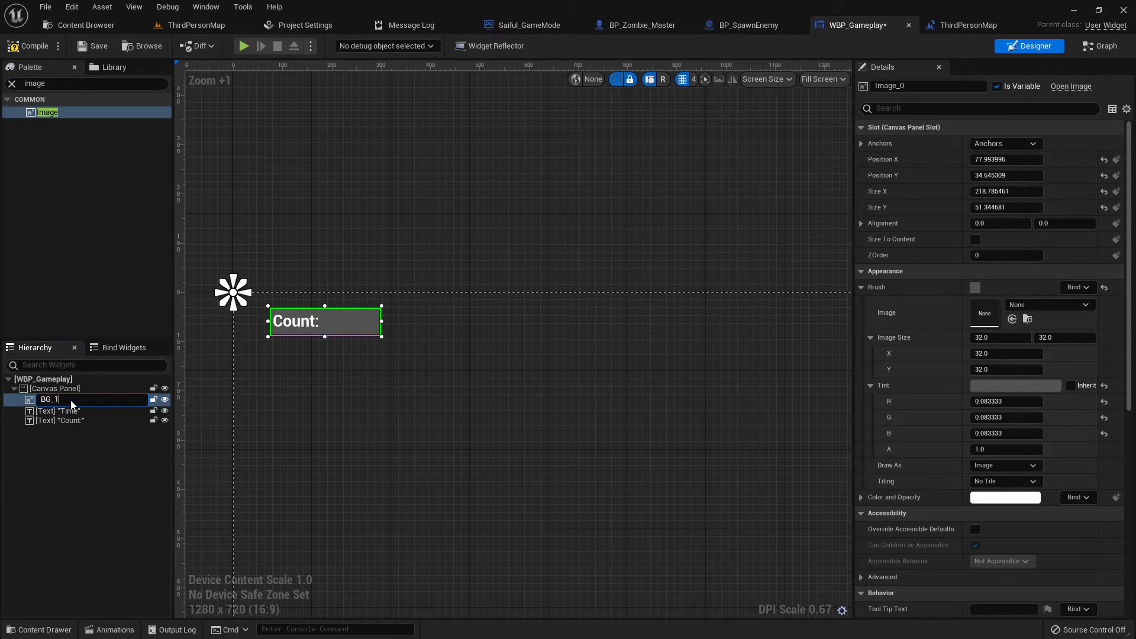
key(Return)
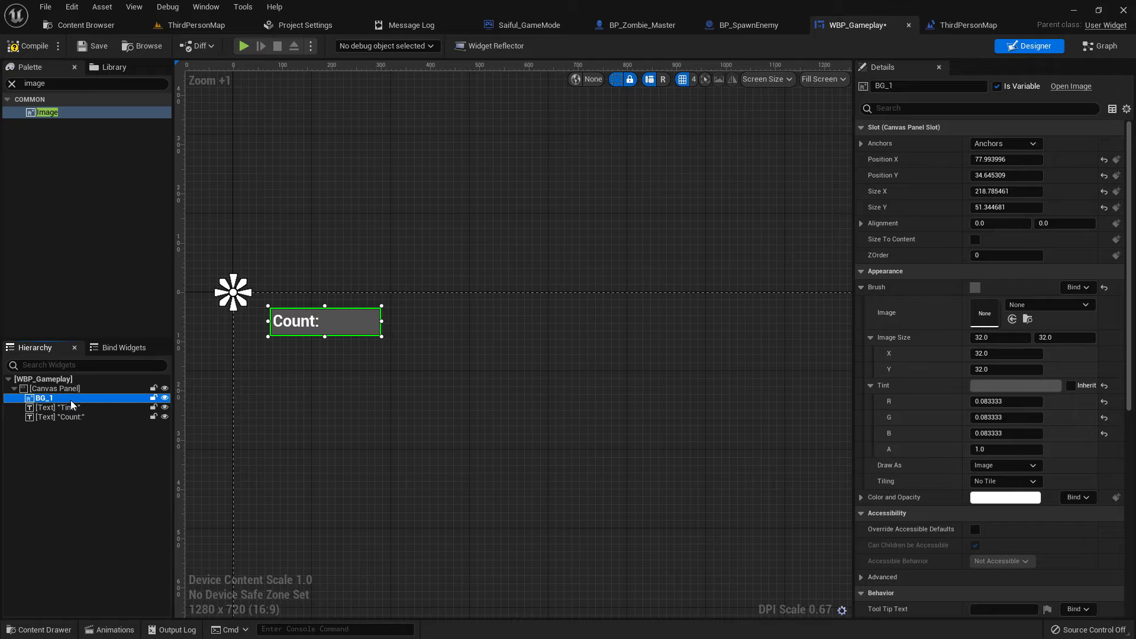
Step: Duplicate BG_1 and place the copy behind the Time text, at position X 1680, Y 28
key(ctrl+d)
click(116, 407)
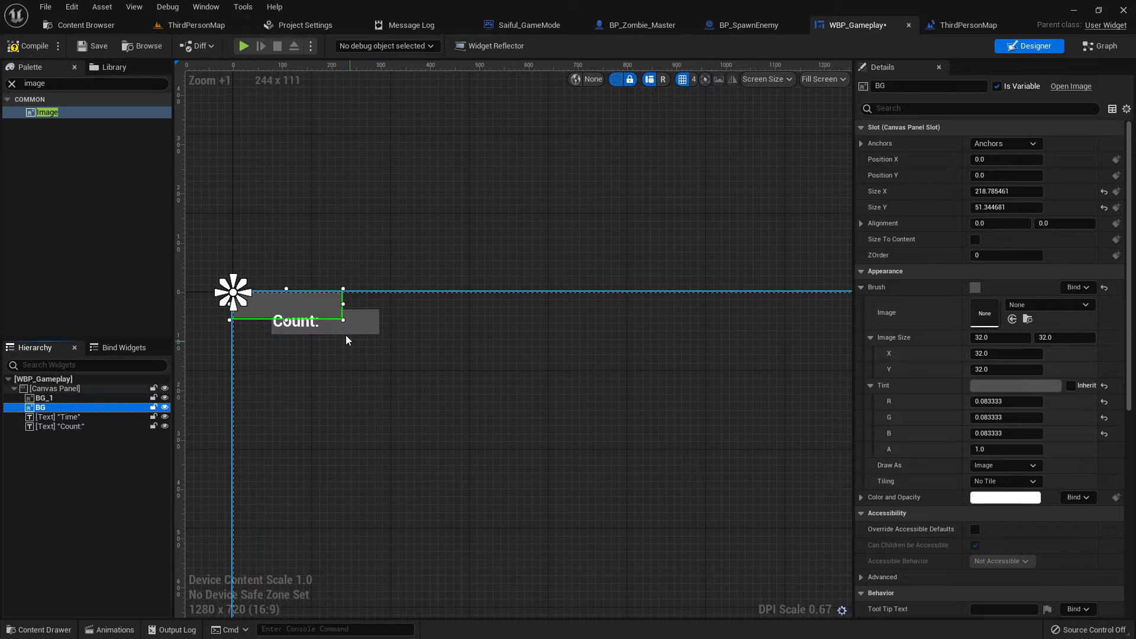
drag(323, 307, 758, 353)
right_drag(759, 354, 119, 374)
right_drag(235, 374, 469, 358)
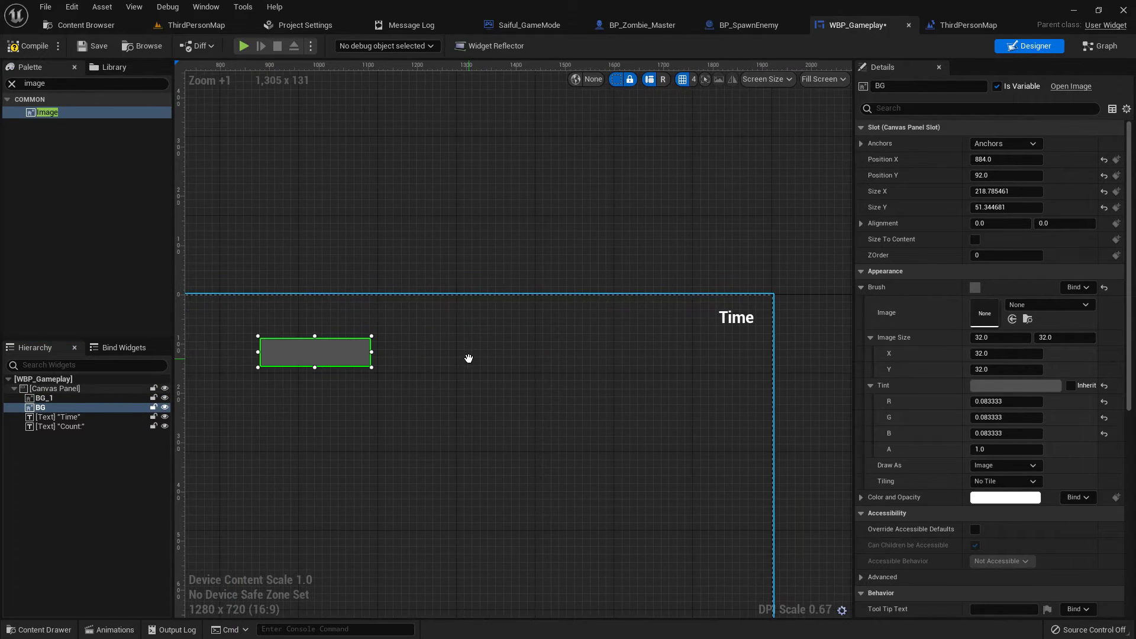
drag(316, 351, 709, 321)
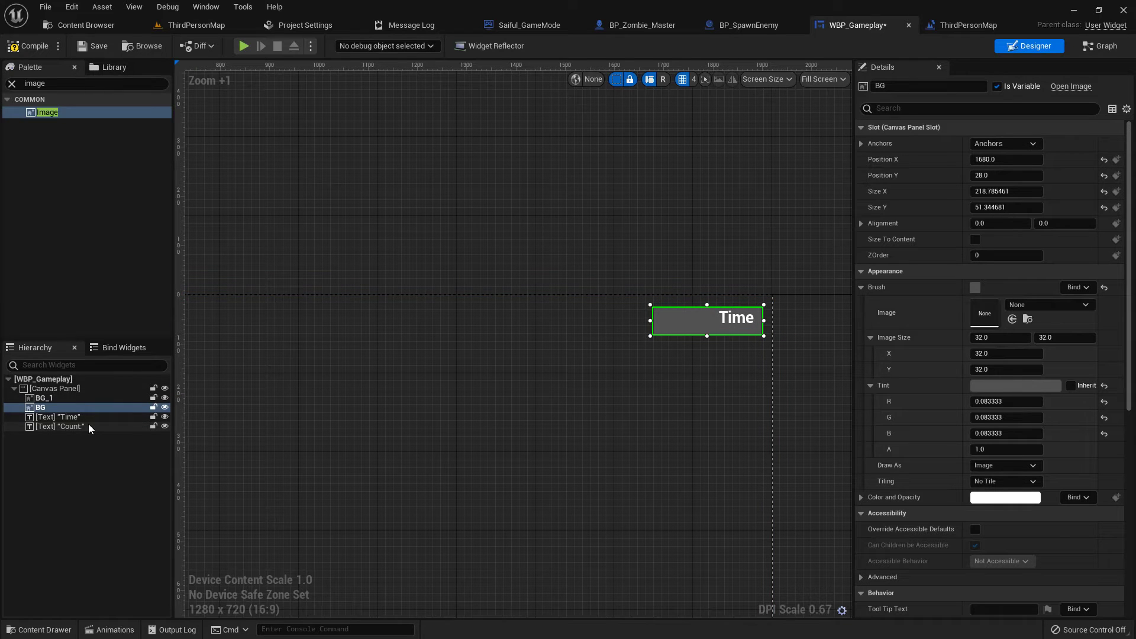
Step: Nudge the BG image behind the Time text closer to the canvas's top-right corner
mouse_move(252, 422)
right_down()
mouse_move(305, 422)
mouse_move(242, 426)
right_up()
scroll(582, 357, up, 2)
right_drag(653, 356, 354, 409)
scroll(429, 414, up, 2)
right_drag(487, 387, 512, 397)
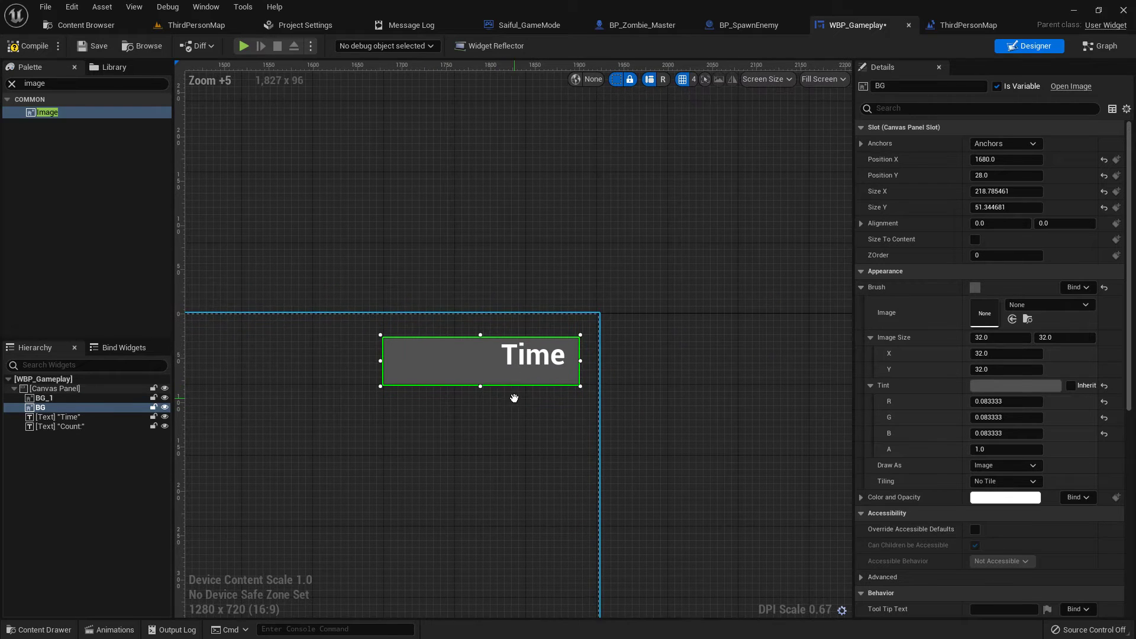
drag(471, 374, 479, 364)
click(518, 388)
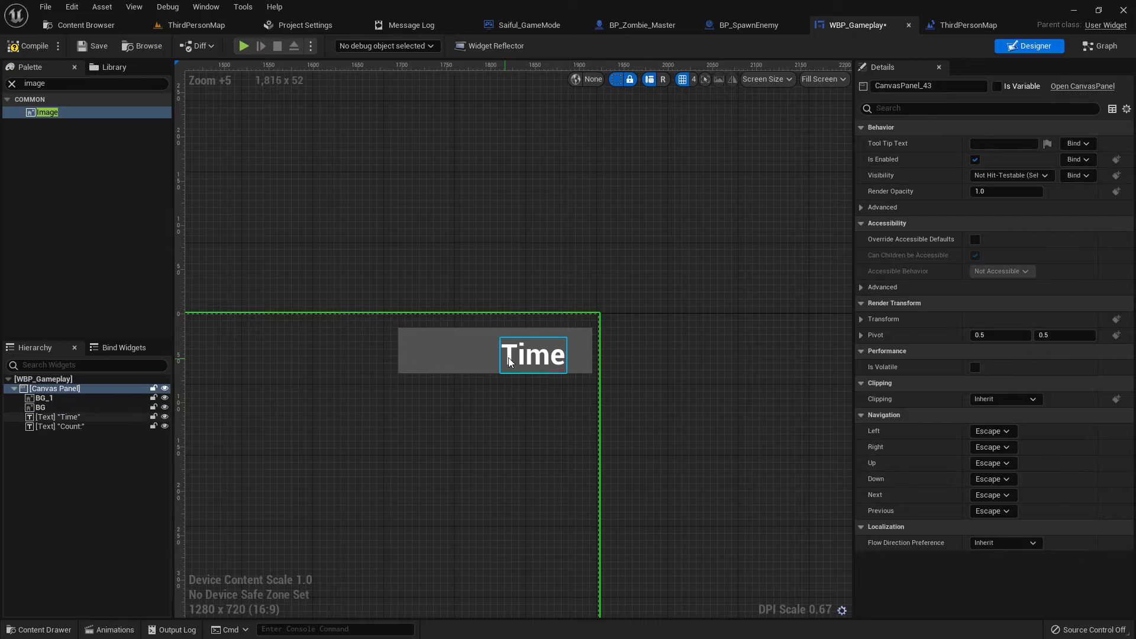
Step: Center the Time text along the upper edge of its BG image and stretch the image's height downward
click(517, 366)
drag(498, 354, 493, 400)
click(488, 372)
click(429, 449)
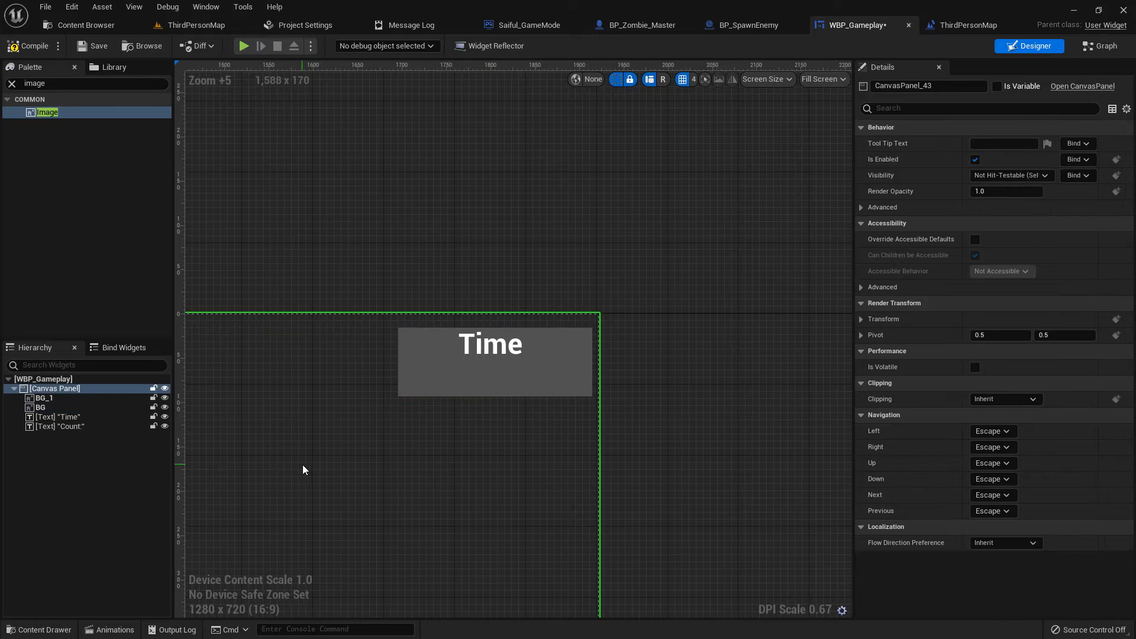
Step: Add a Text widget directly after the Count: text, at position X 180, Y 40
scroll(449, 408, down, 4)
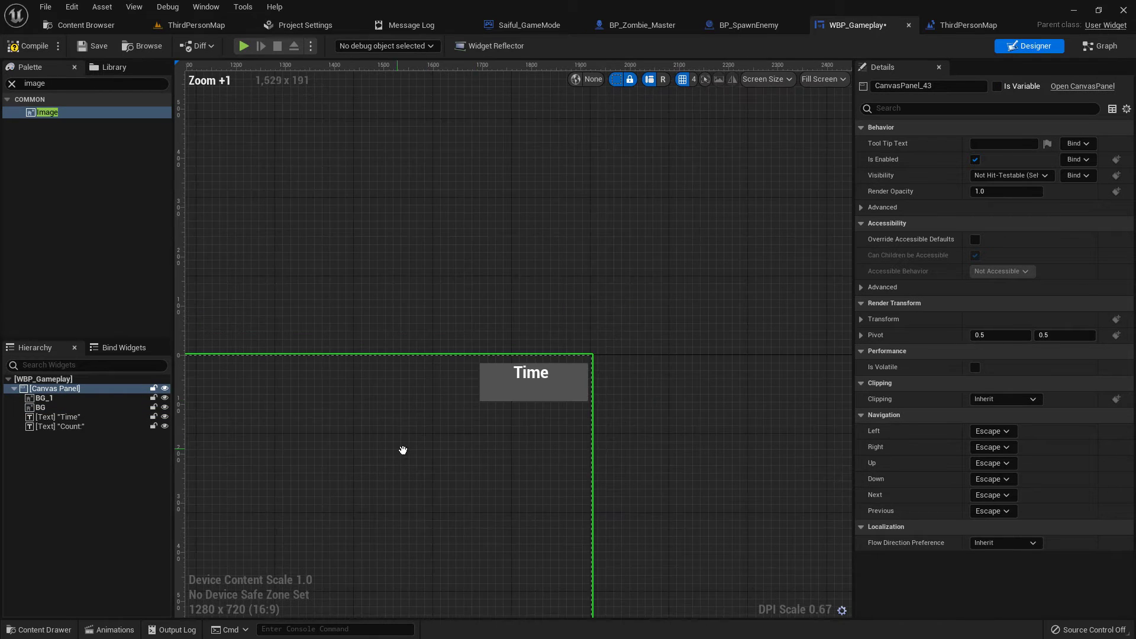
click(16, 84)
text(text)
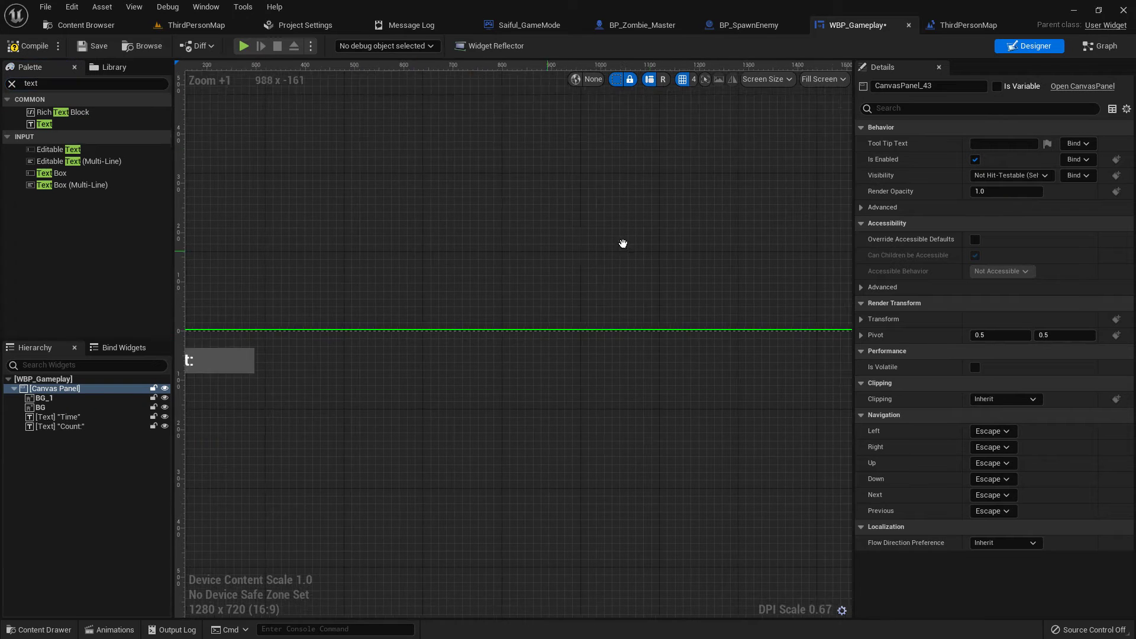
scroll(622, 243, up, 4)
drag(40, 124, 395, 317)
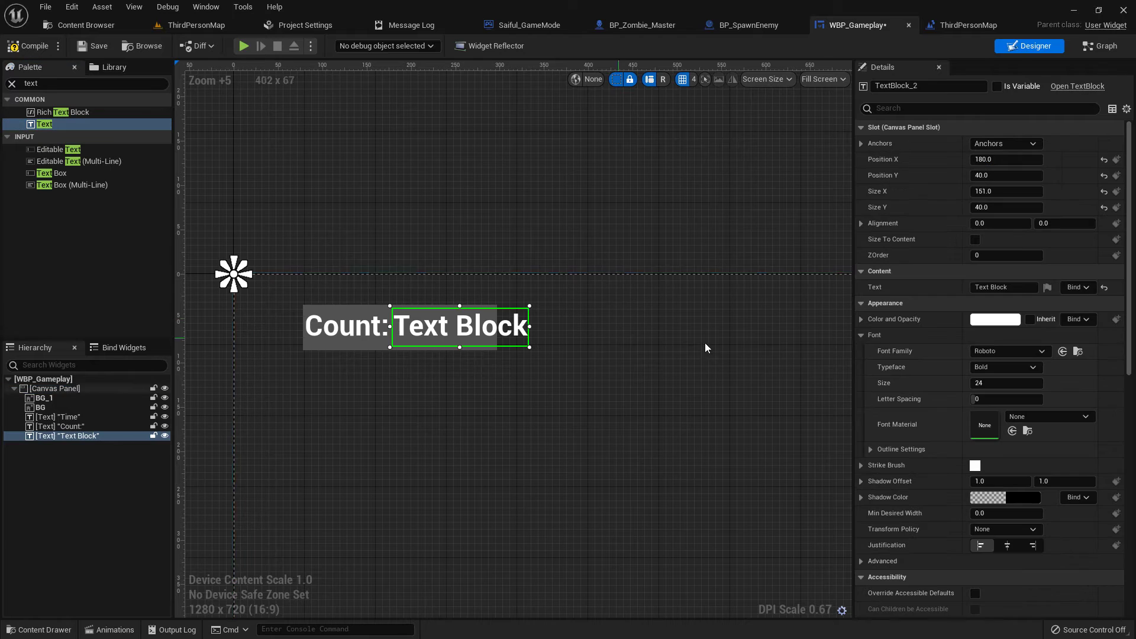
Step: Set the new text block to "0" with Size To Content enabled, and shift it to position X 204
click(1004, 287)
text(0)
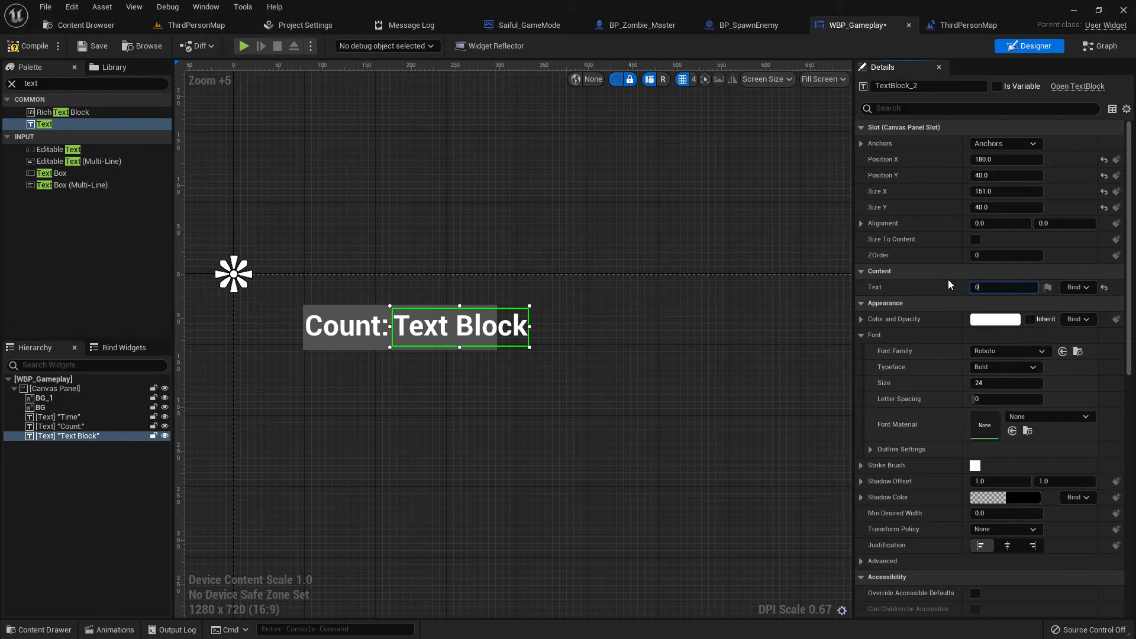
click(975, 239)
drag(404, 336, 429, 340)
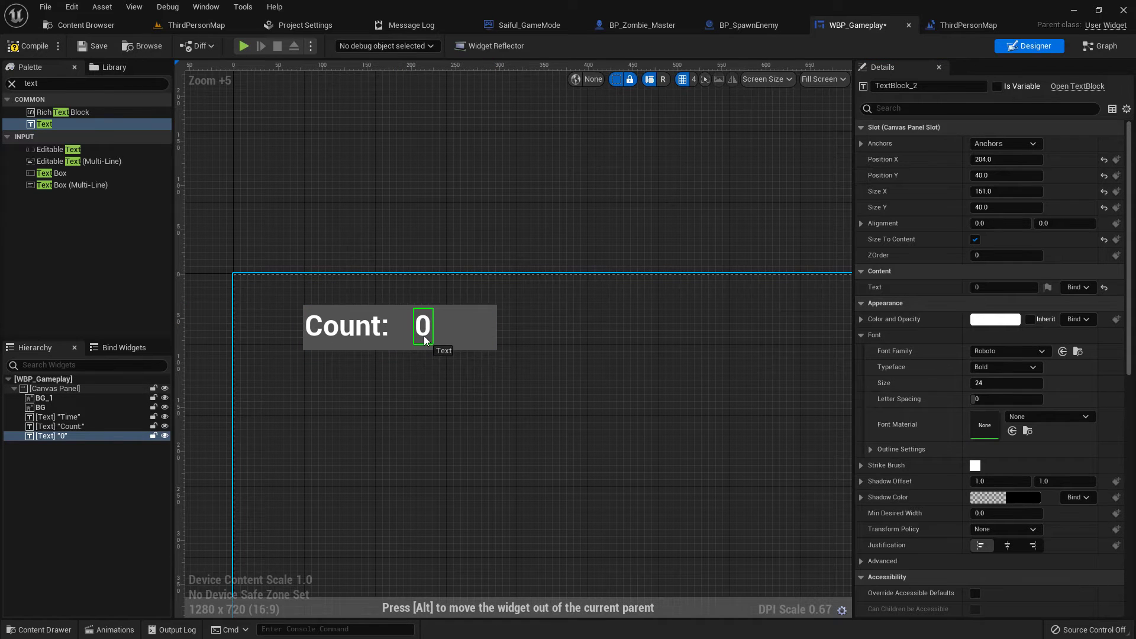
click(676, 375)
Step: Add a Text widget under the Time text at X 1728, Y 56 and set its text to "00"
scroll(676, 375, down, 3)
right_drag(748, 406, 264, 299)
right_drag(680, 322, 302, 393)
scroll(487, 376, up, 1)
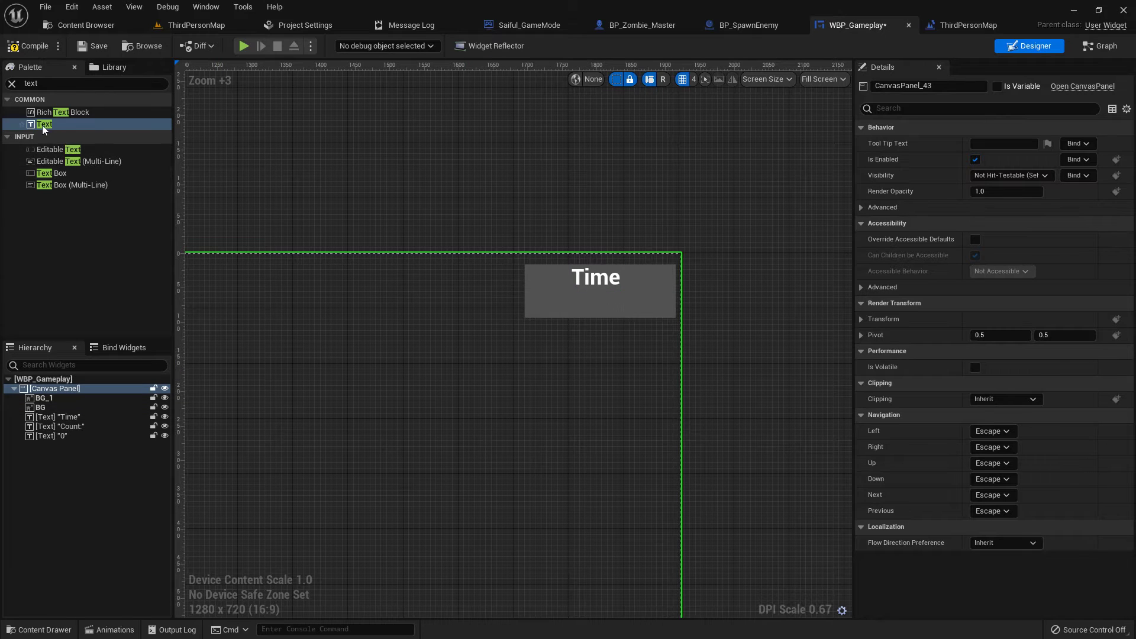
drag(45, 123, 542, 294)
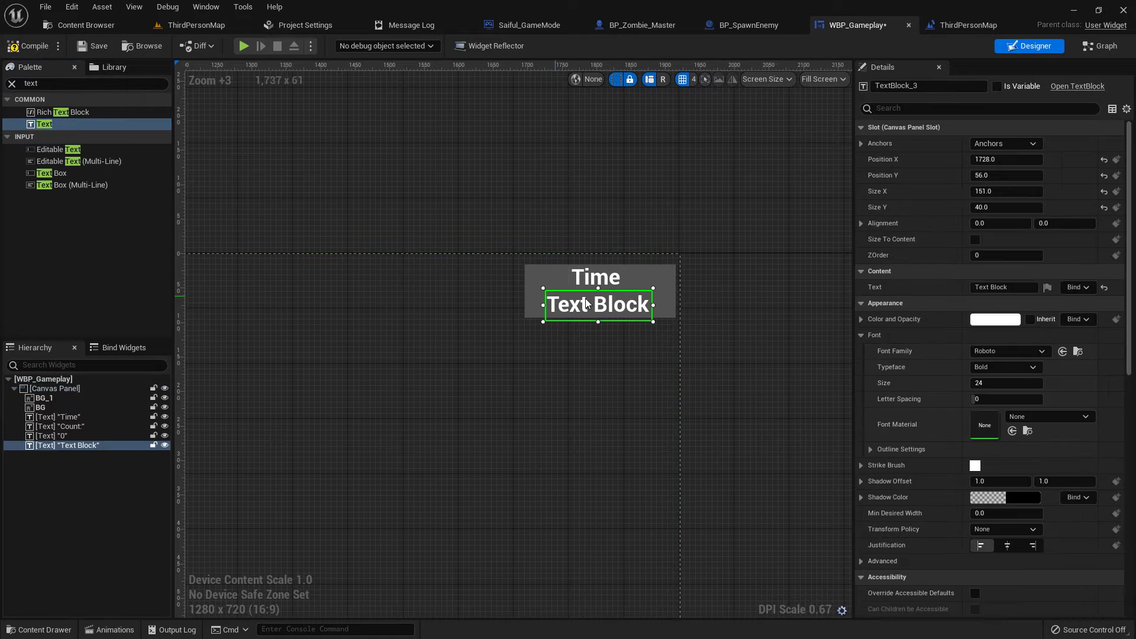
click(1006, 288)
text(00)
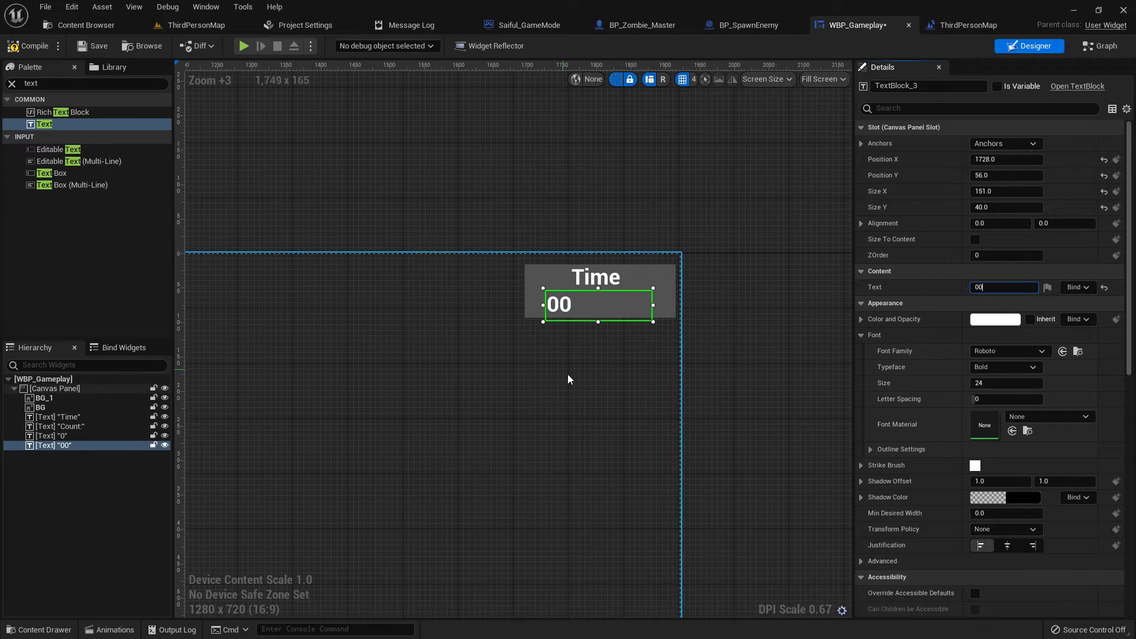
Step: Save the WBP_Gameplay widget, then select the 00 text
click(555, 315)
click(556, 312)
click(596, 480)
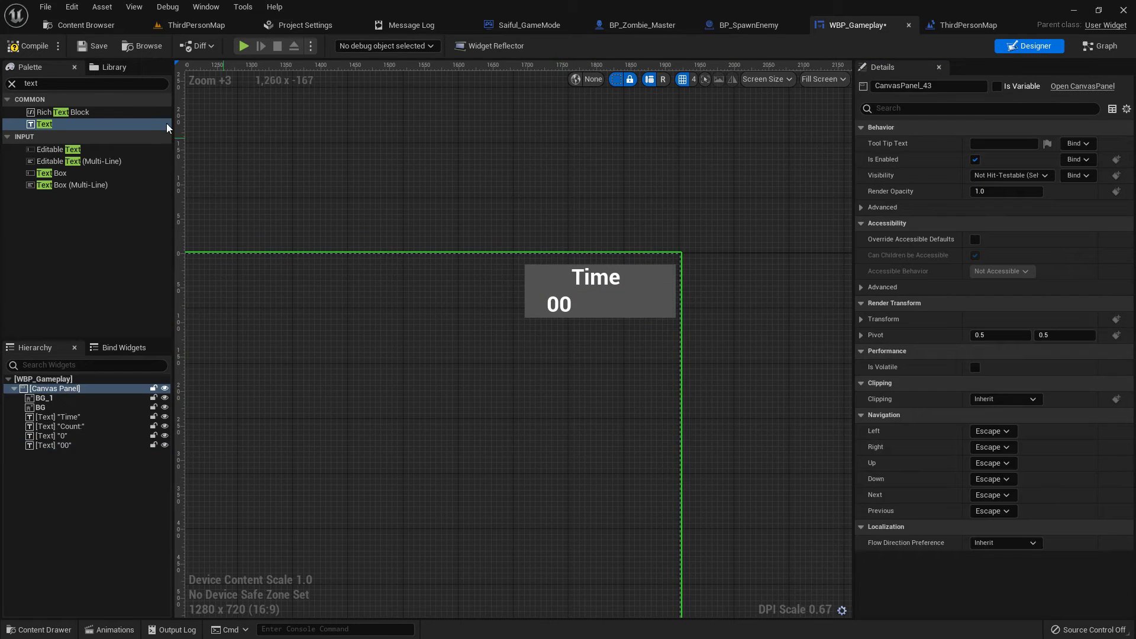
click(90, 48)
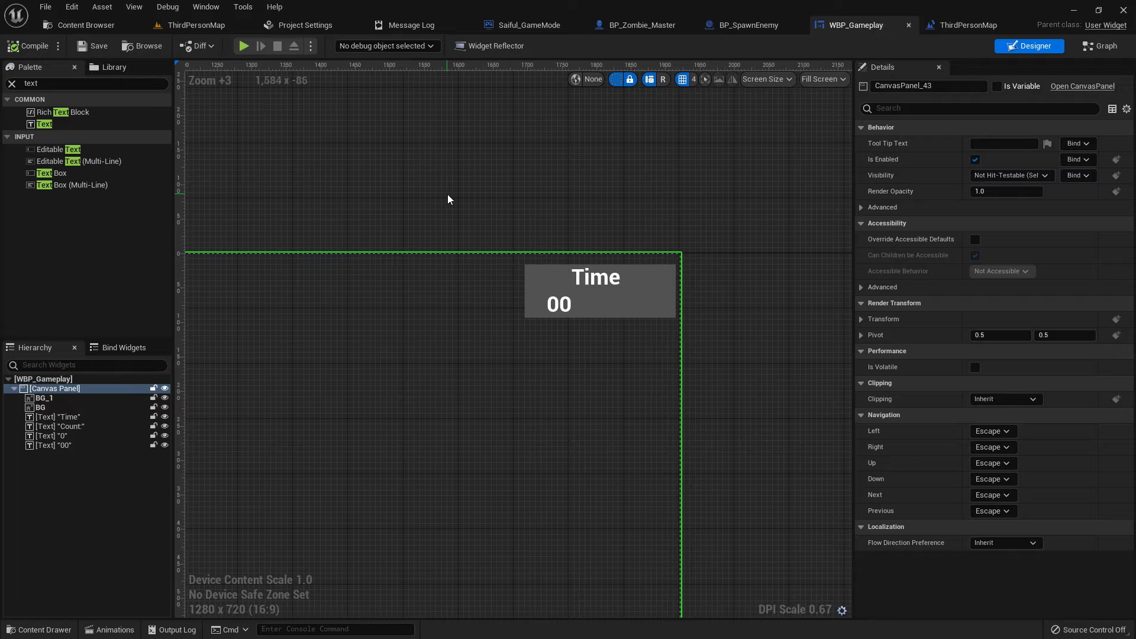
click(558, 304)
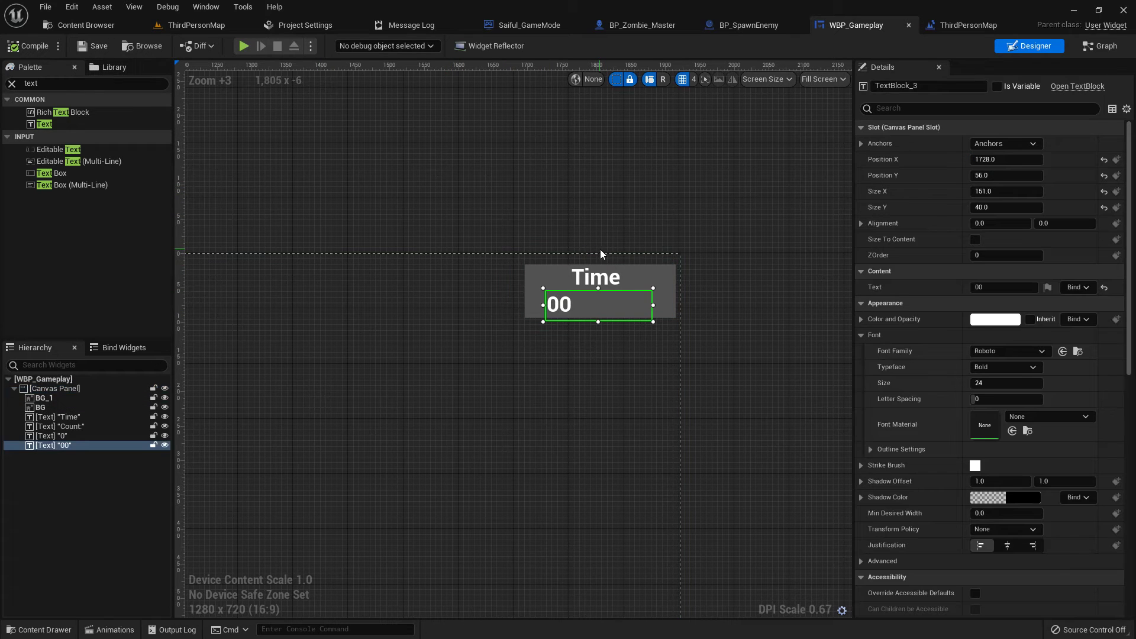
Step: Add a variable named Second of type Float in the WBP_Gameplay graph
click(1099, 46)
right_drag(770, 307, 650, 172)
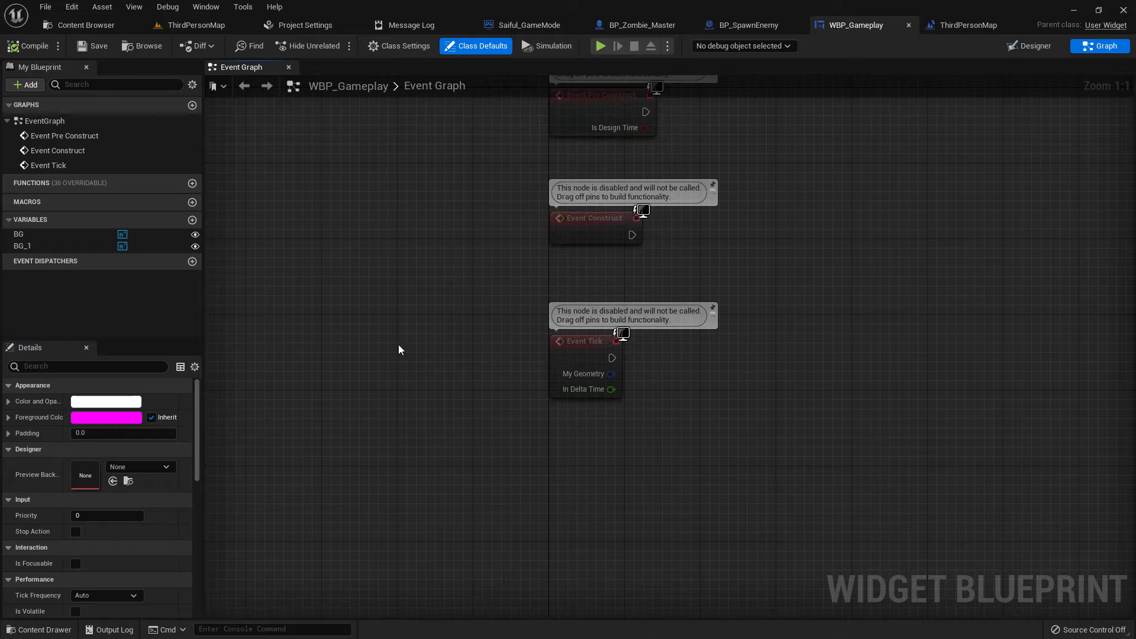
click(191, 221)
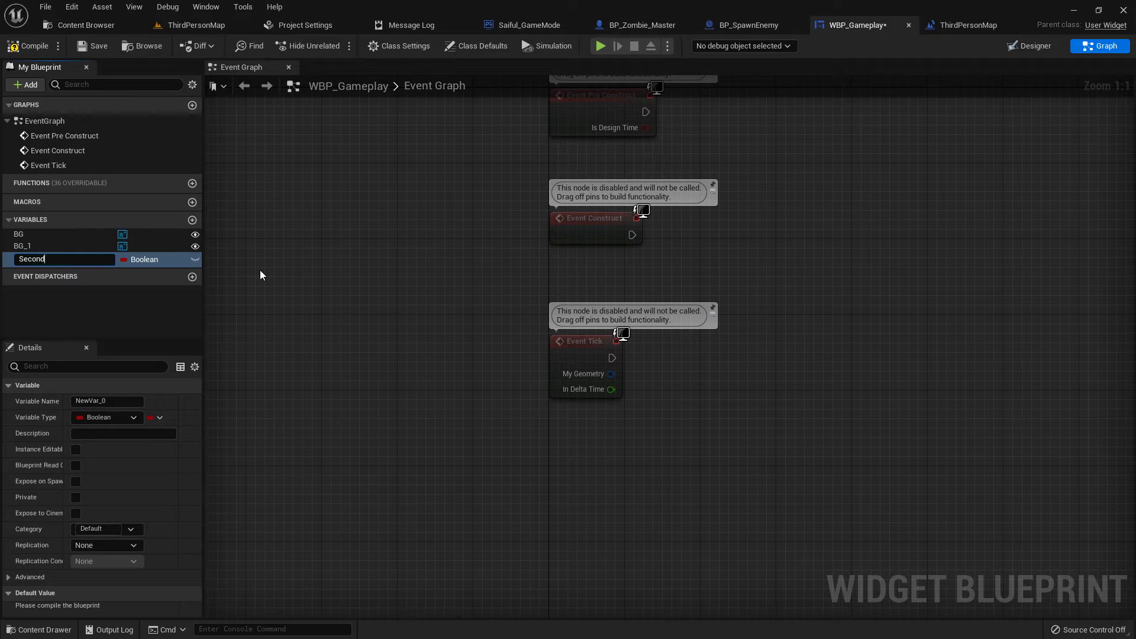
text(Second)
key(Return)
click(144, 259)
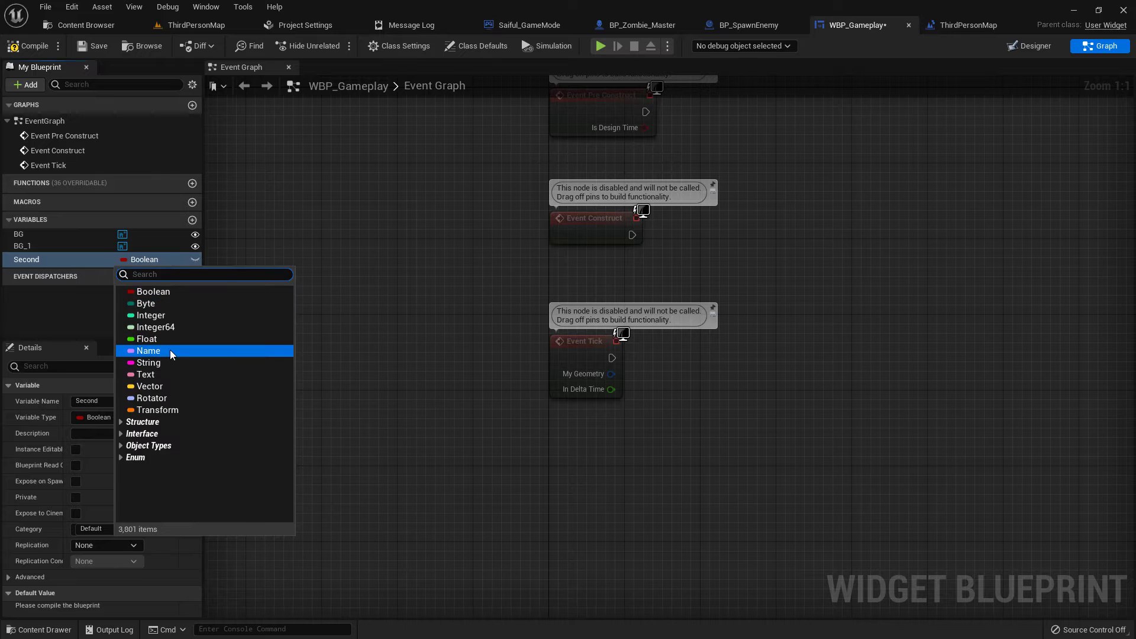
click(156, 339)
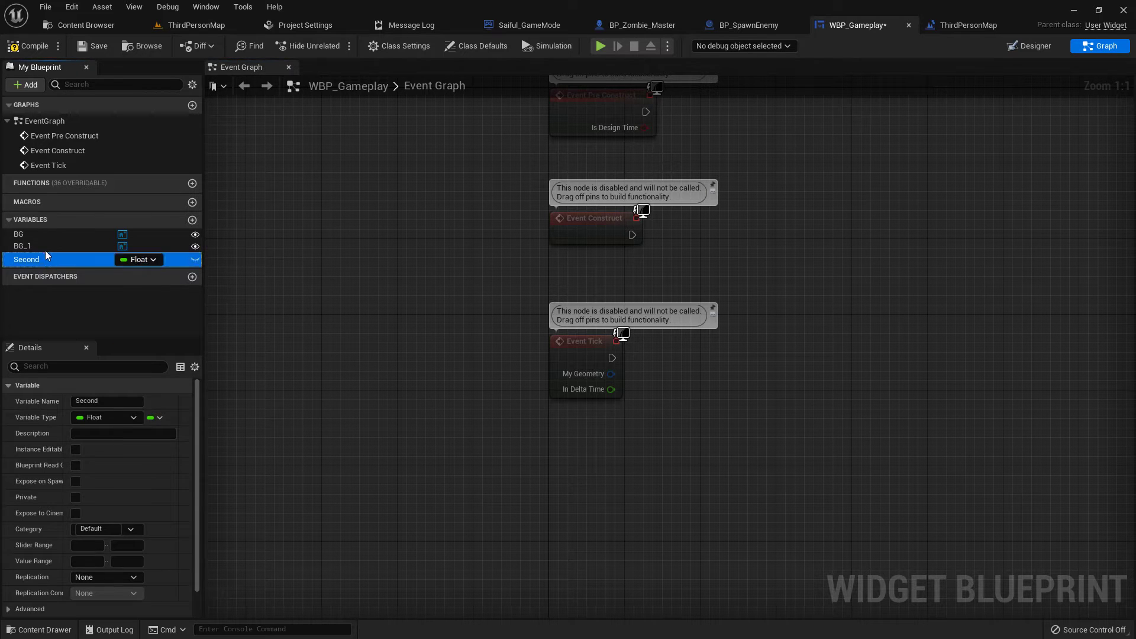
Step: Duplicate the Second variable under the name Minute, then compile and save the widget
key(ctrl+w)
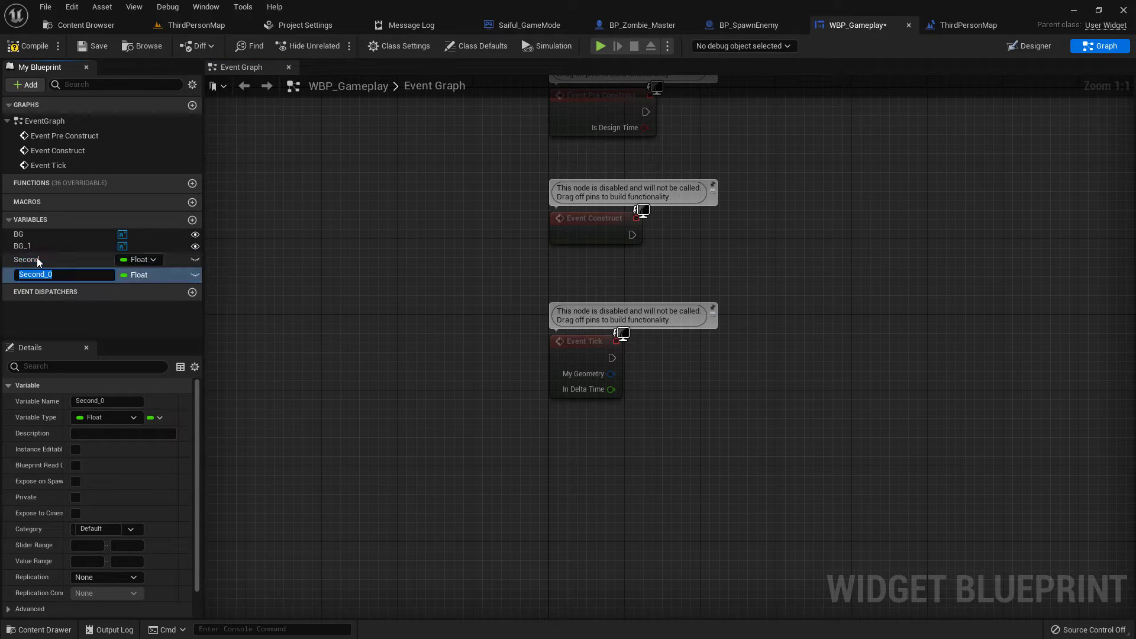
text(Minute)
key(Return)
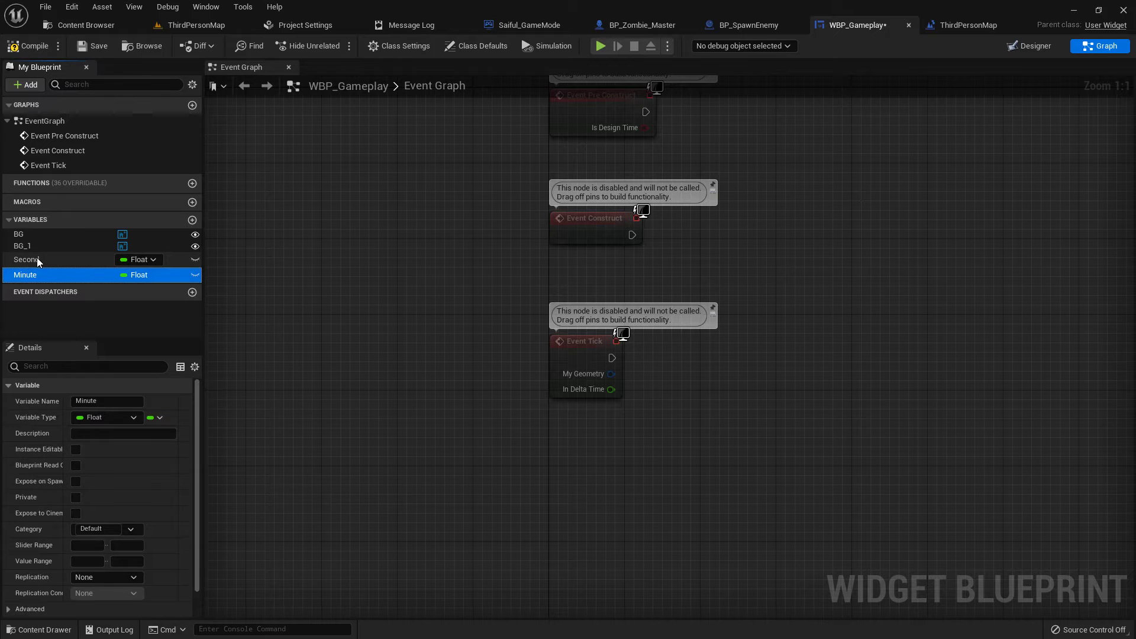
right_drag(506, 276, 420, 239)
right_drag(656, 355, 598, 340)
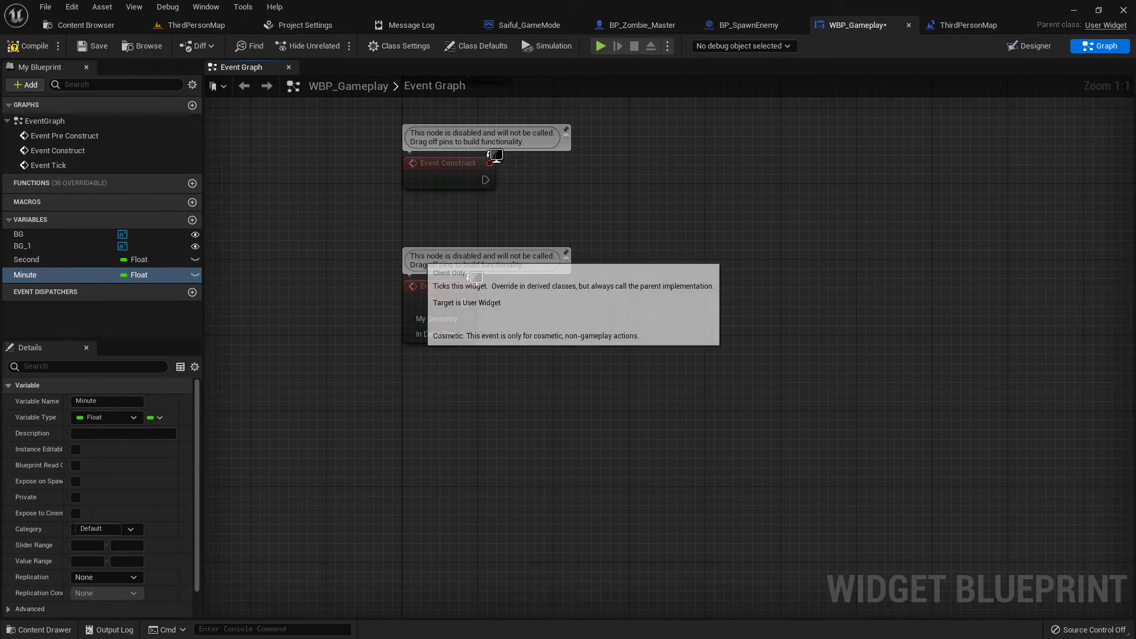
click(24, 48)
click(88, 46)
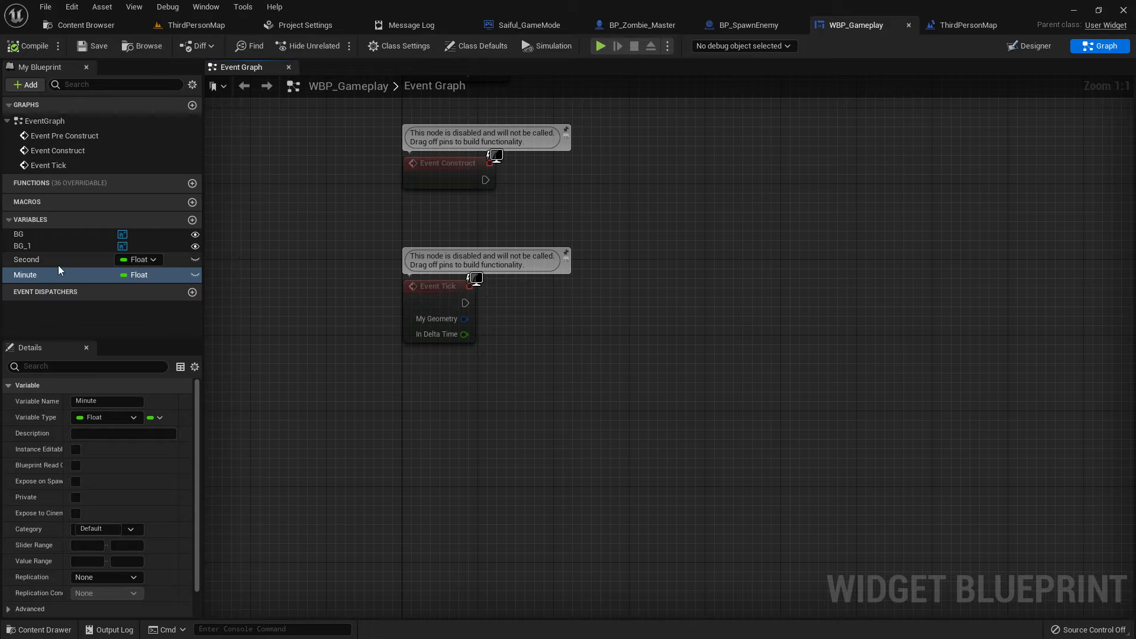
Step: Connect a Delay node with a duration of 1.0 to Event Tick
click(32, 261)
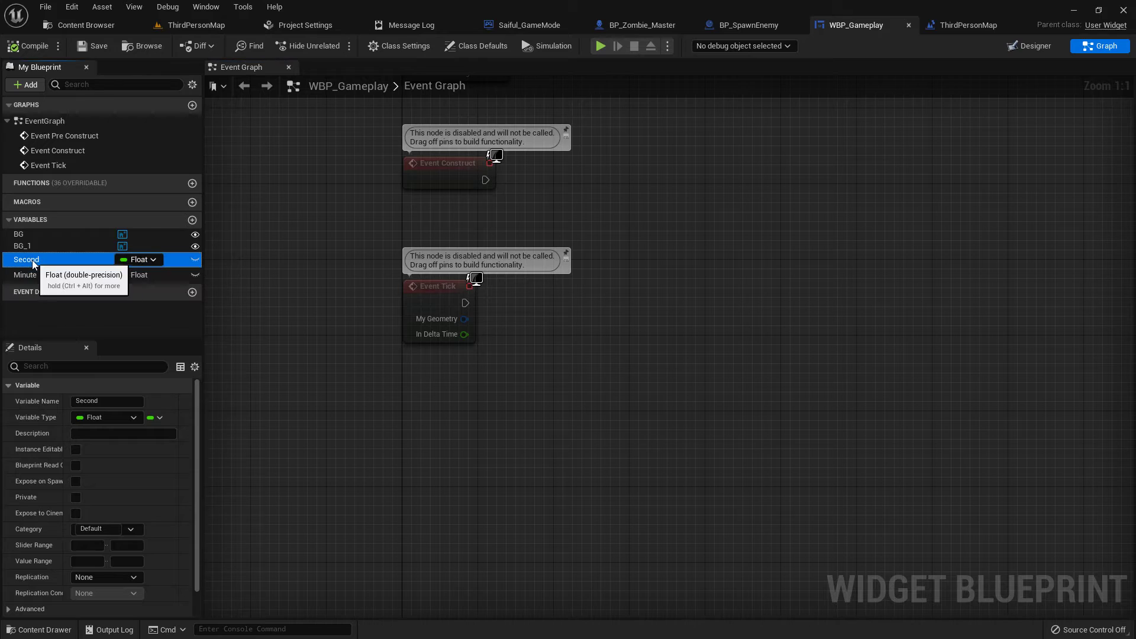
click(534, 315)
drag(465, 303, 546, 341)
drag(573, 340, 560, 305)
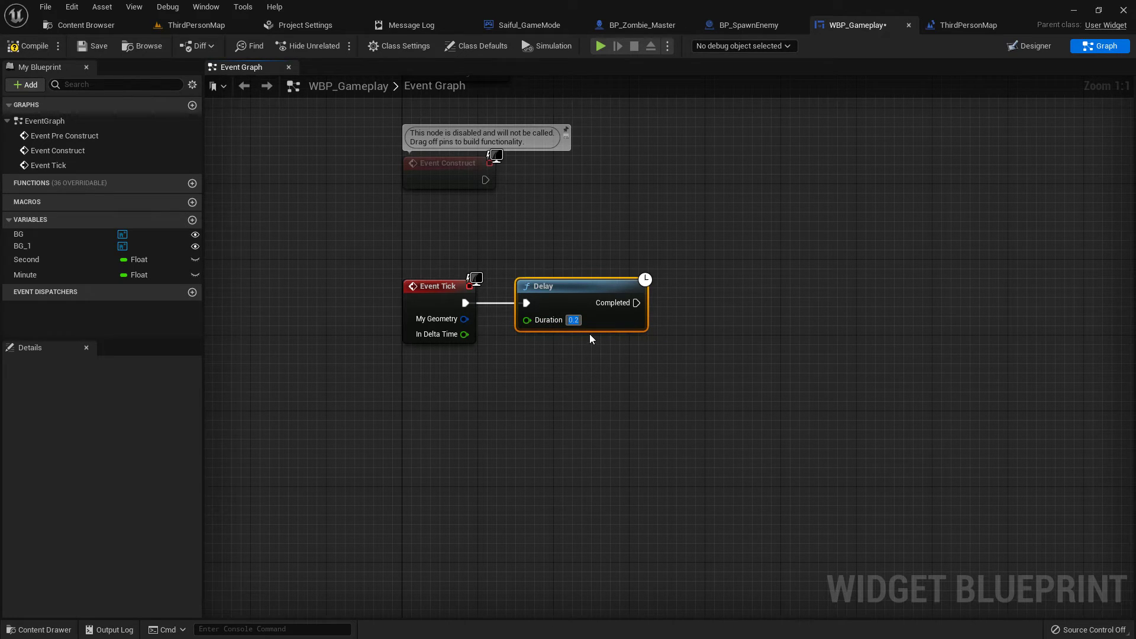
text(1)
key(Return)
Step: Add a Set Second node on the Completed output of the Delay node
right_drag(648, 362, 608, 358)
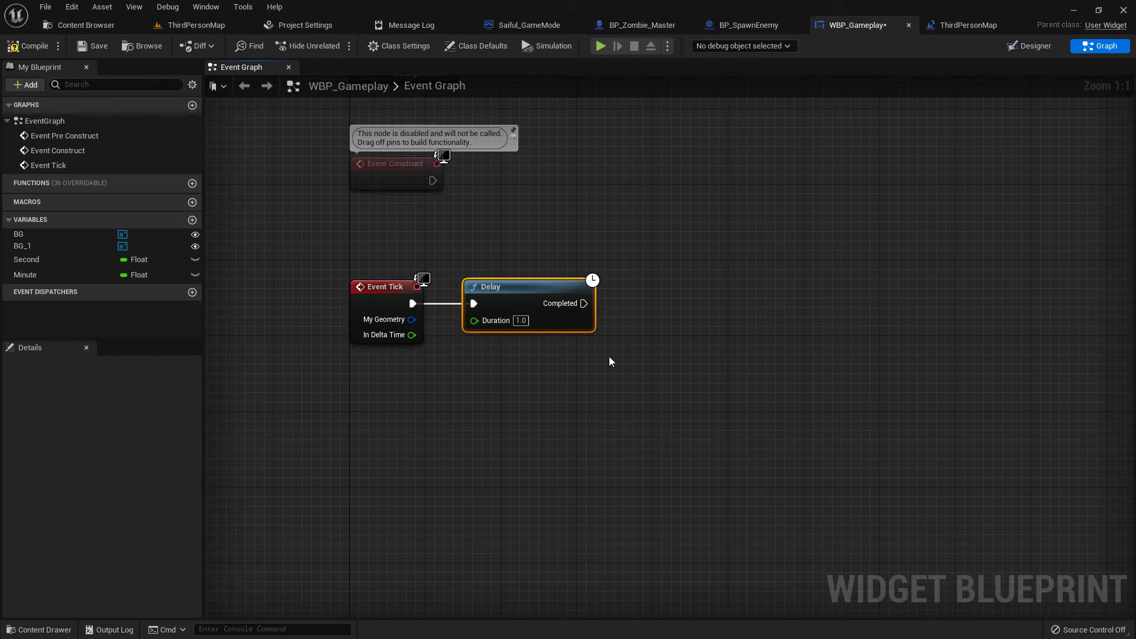
click(28, 260)
alt+drag(28, 265, 655, 303)
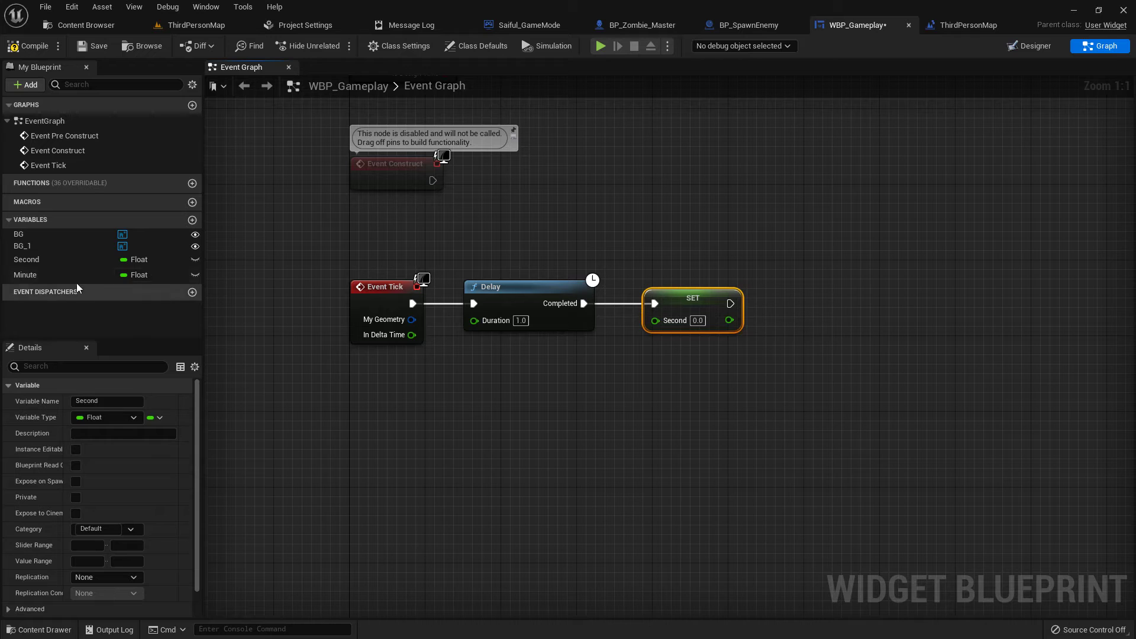
click(27, 261)
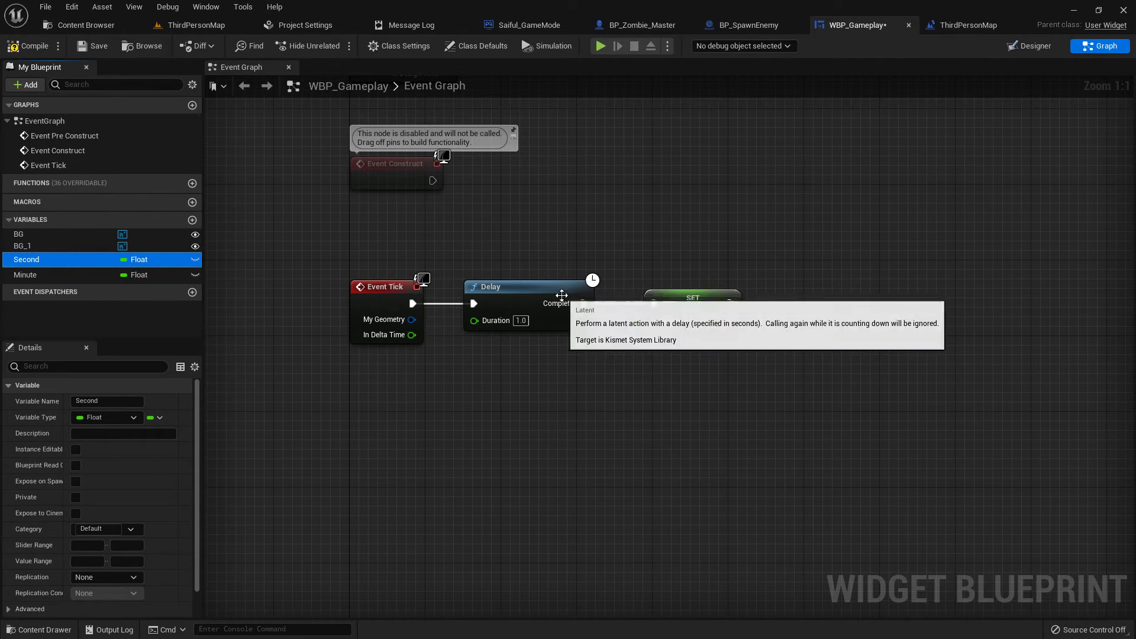
Step: Delete the Delay and Set Second nodes from the event graph, and remove the Minute variable
drag(713, 388, 396, 289)
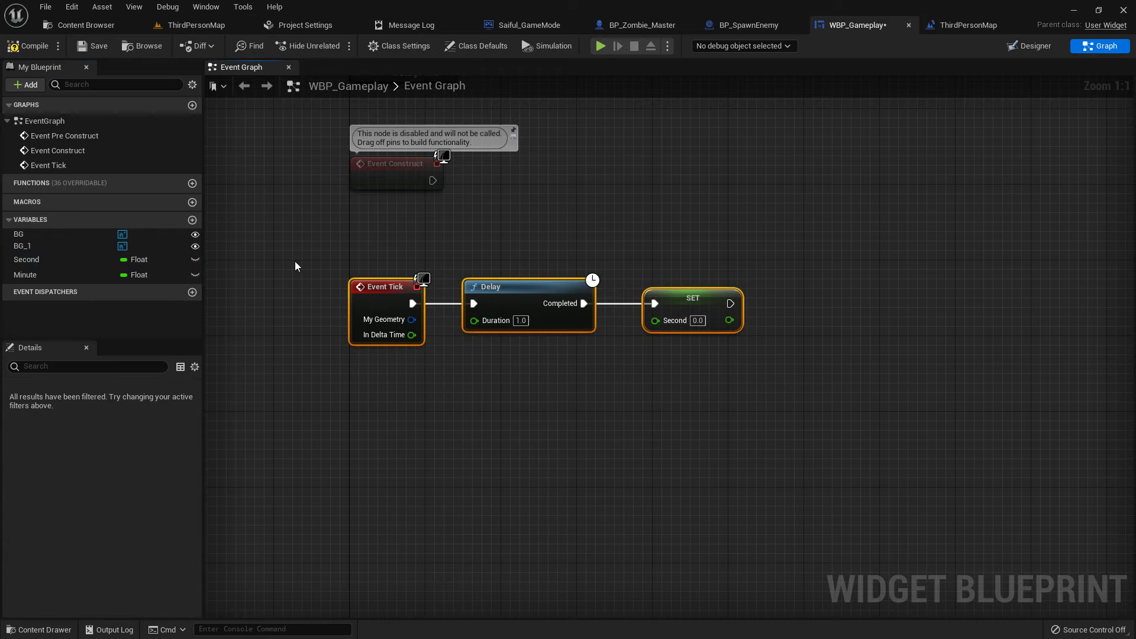
key(Delete)
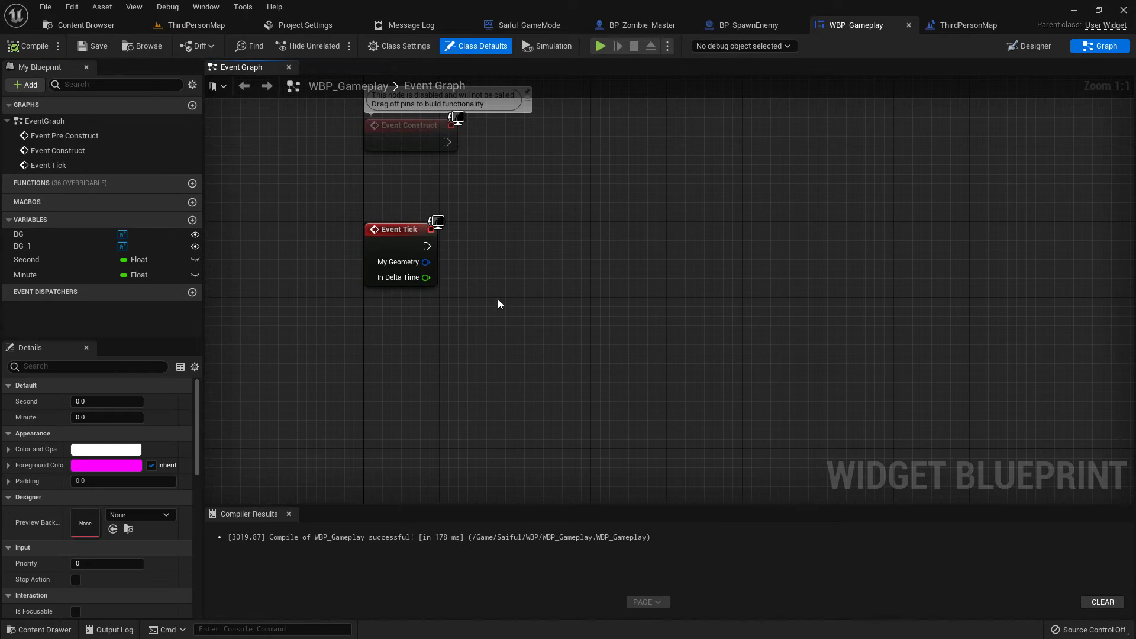
click(31, 260)
click(70, 277)
key(Delete)
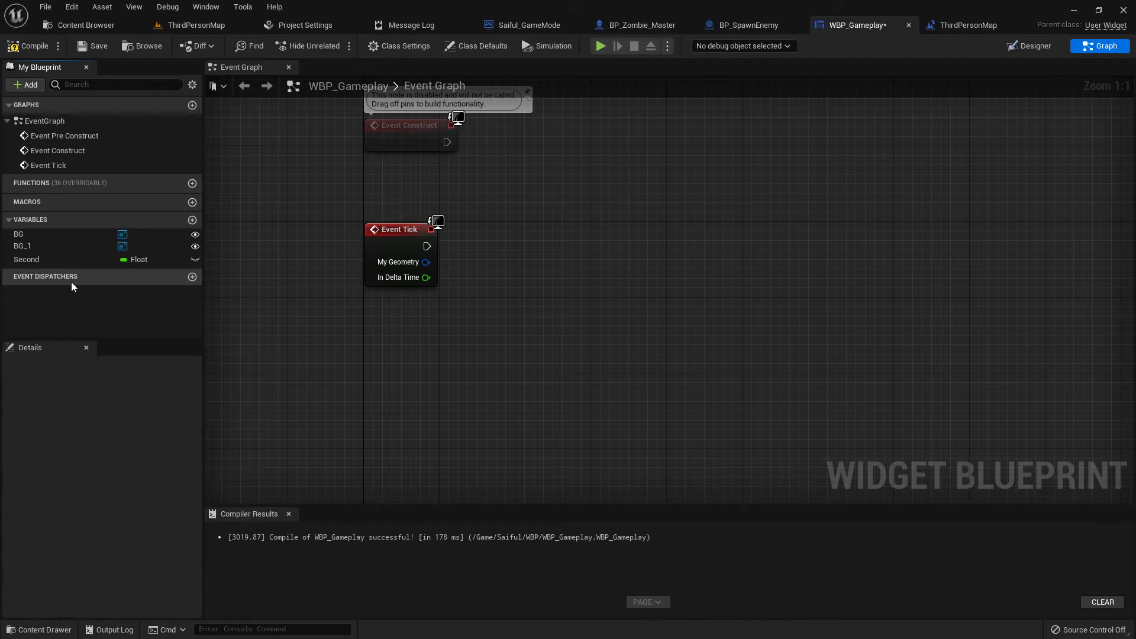
Step: Attach a Set Second node directly to Event Tick's execution output and align it with the event
drag(28, 261, 428, 246)
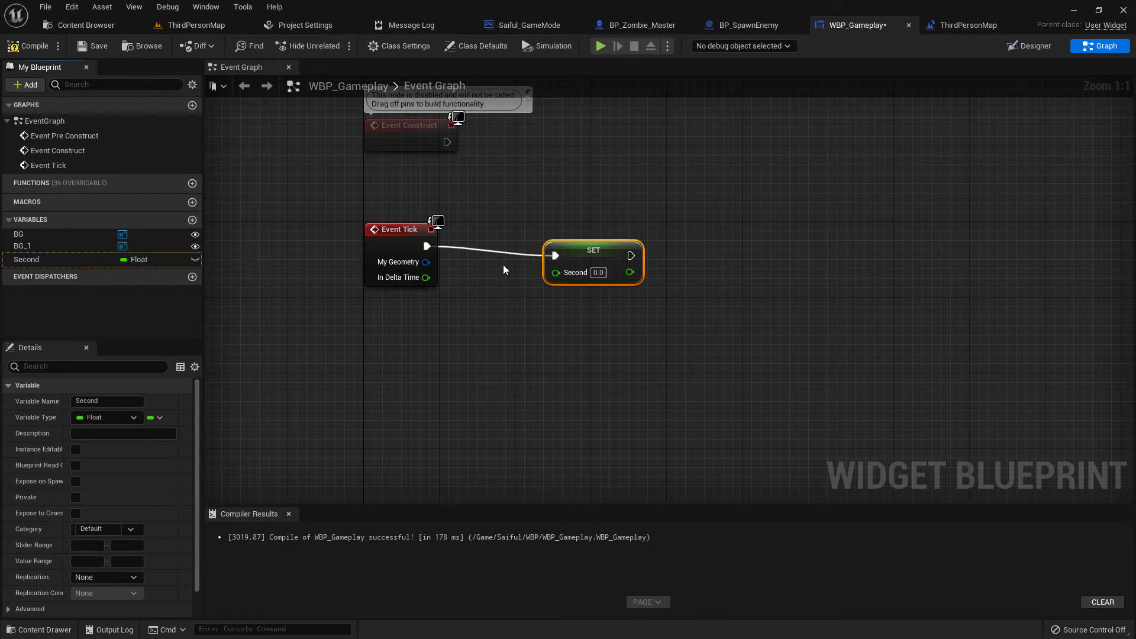
drag(556, 256, 661, 240)
key(Escape)
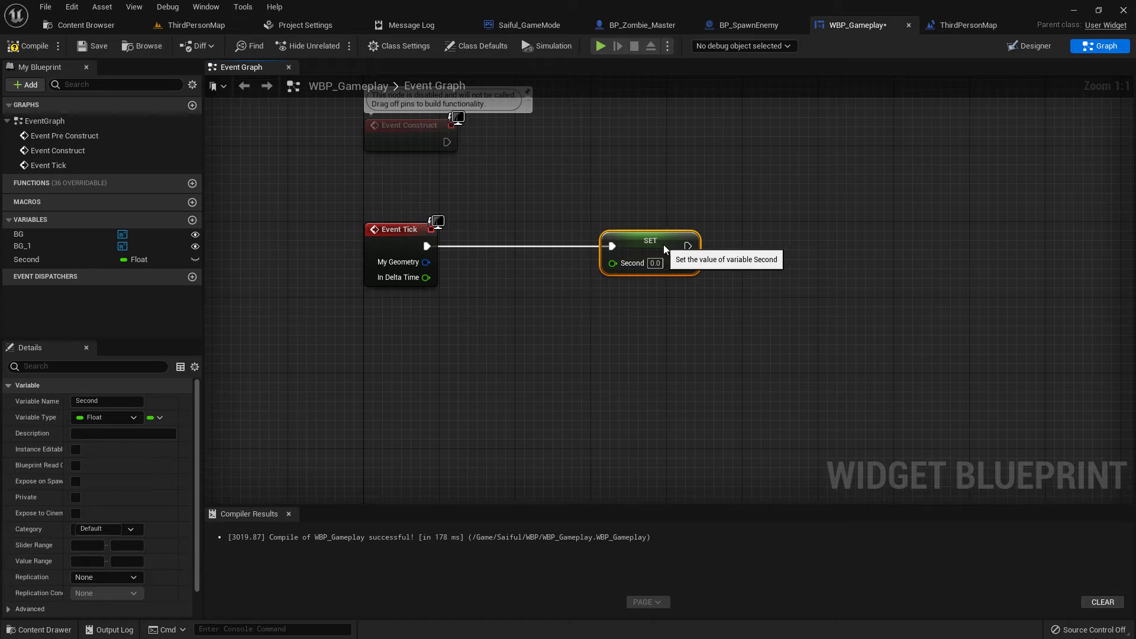
Step: Place a Get Second node below Event Tick and feed it into an Add node
click(78, 246)
click(29, 260)
drag(30, 260, 480, 321)
click(396, 329)
text(+)
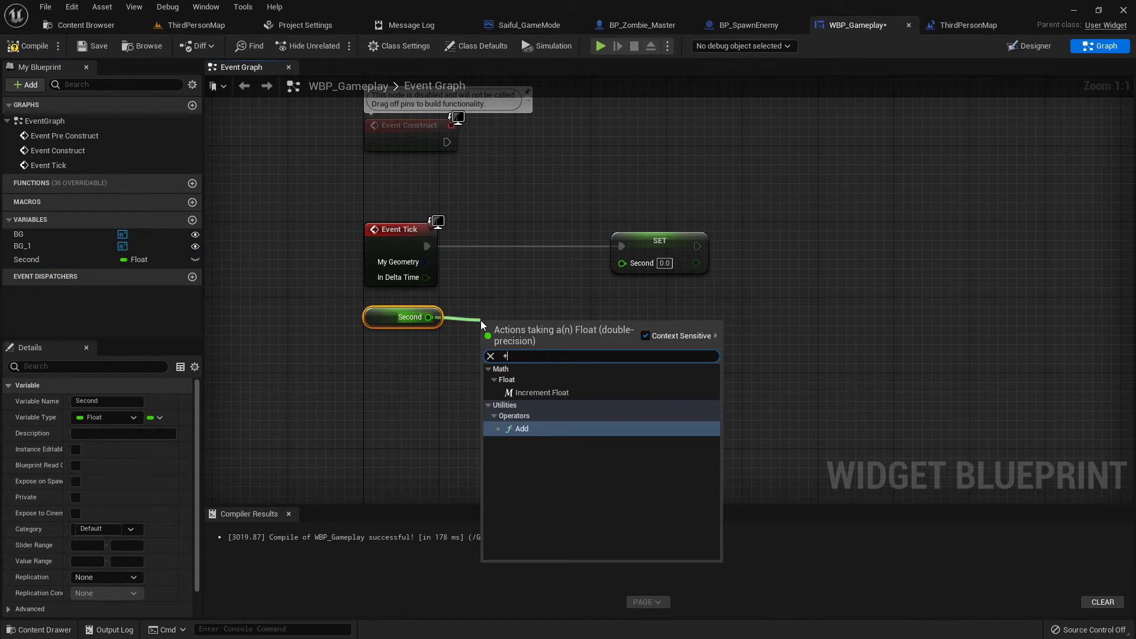
key(Return)
Step: Feed Get World Delta Seconds into the Add node's second input and connect the sum to the Set Second node
drag(489, 342, 421, 355)
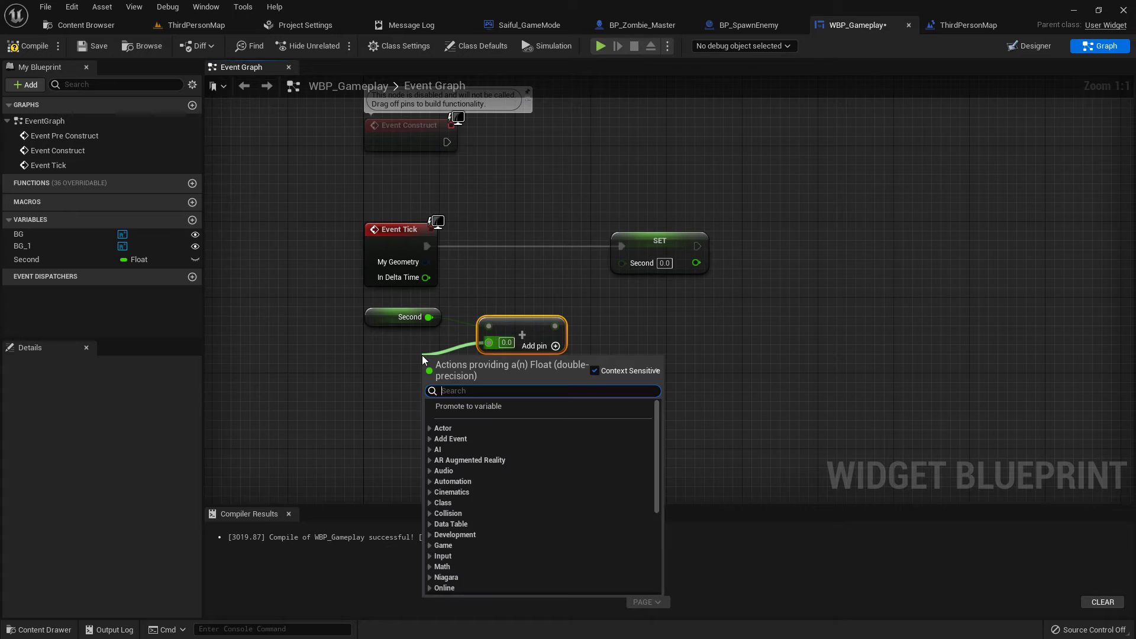
text(get wo)
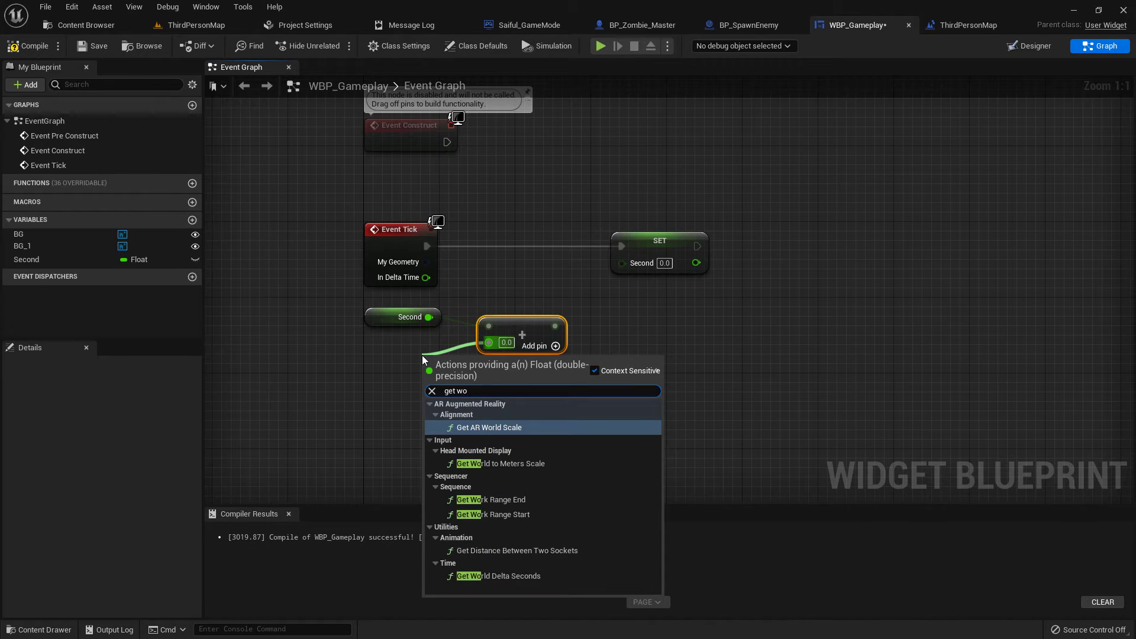
text(rld de)
key(Return)
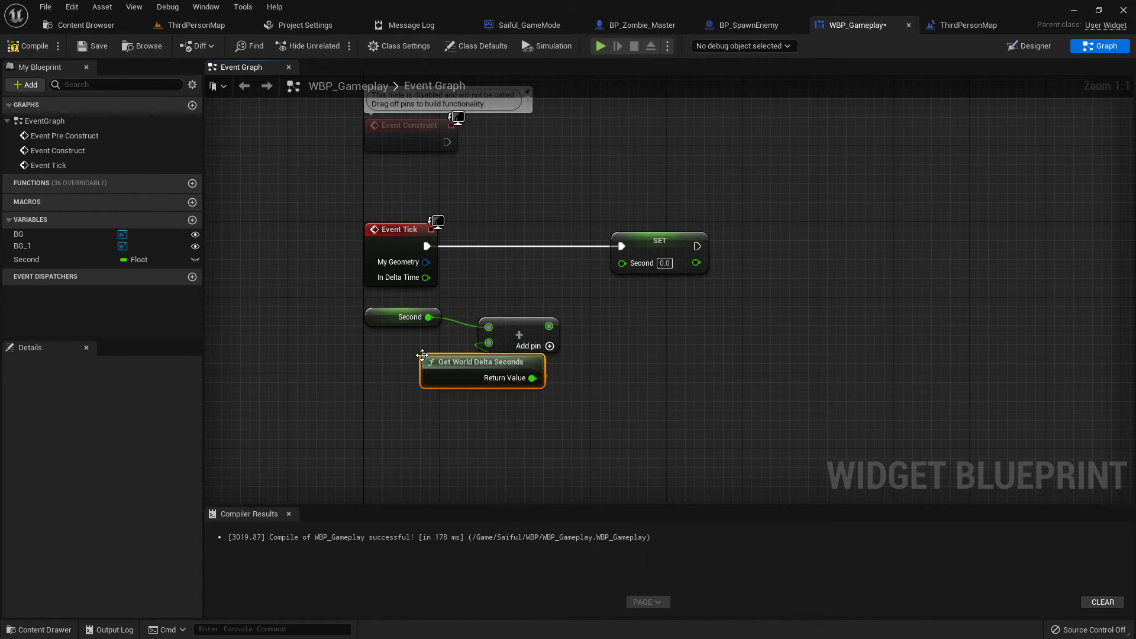
drag(449, 362, 374, 352)
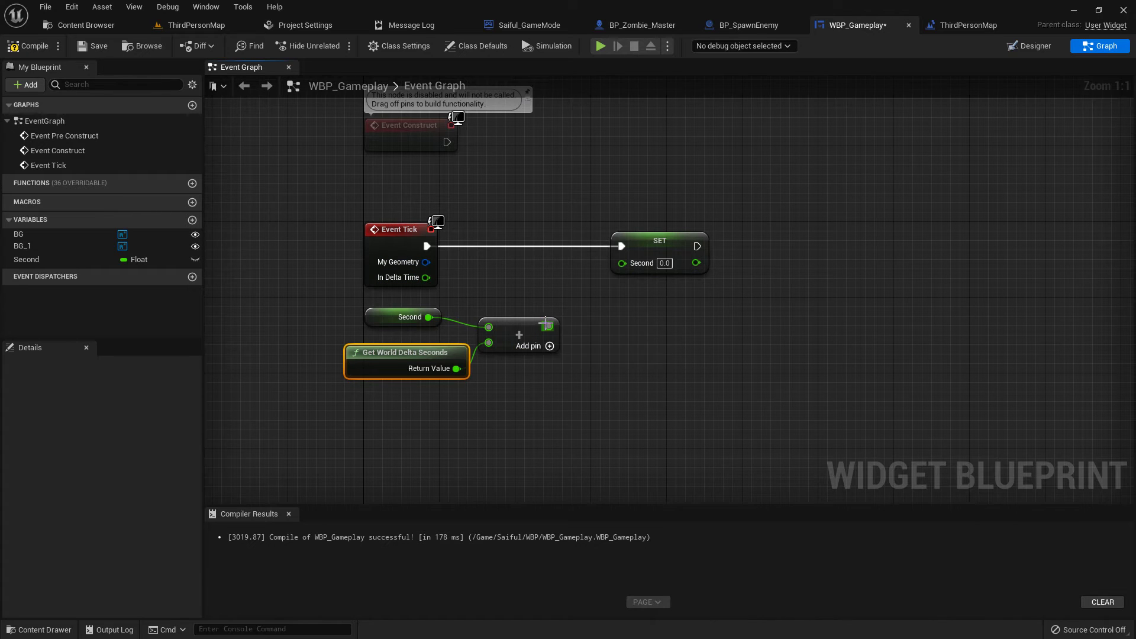
drag(545, 323, 621, 262)
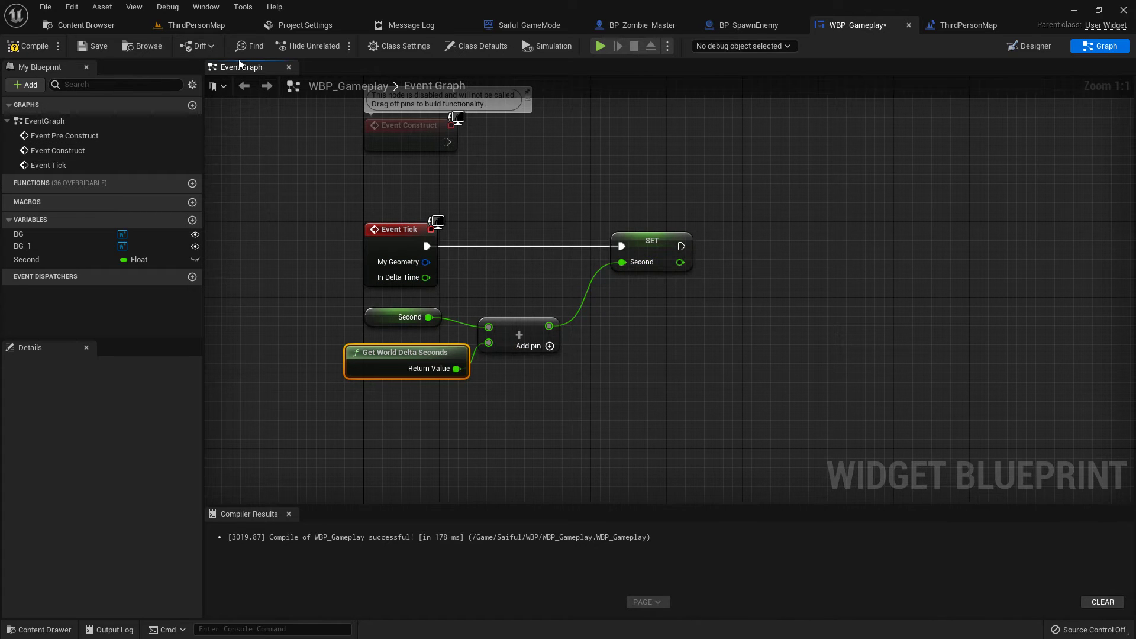
Step: Create a binding function for the 00 text block's Text property and rename the function Time
click(1029, 46)
scroll(786, 217, up, 2)
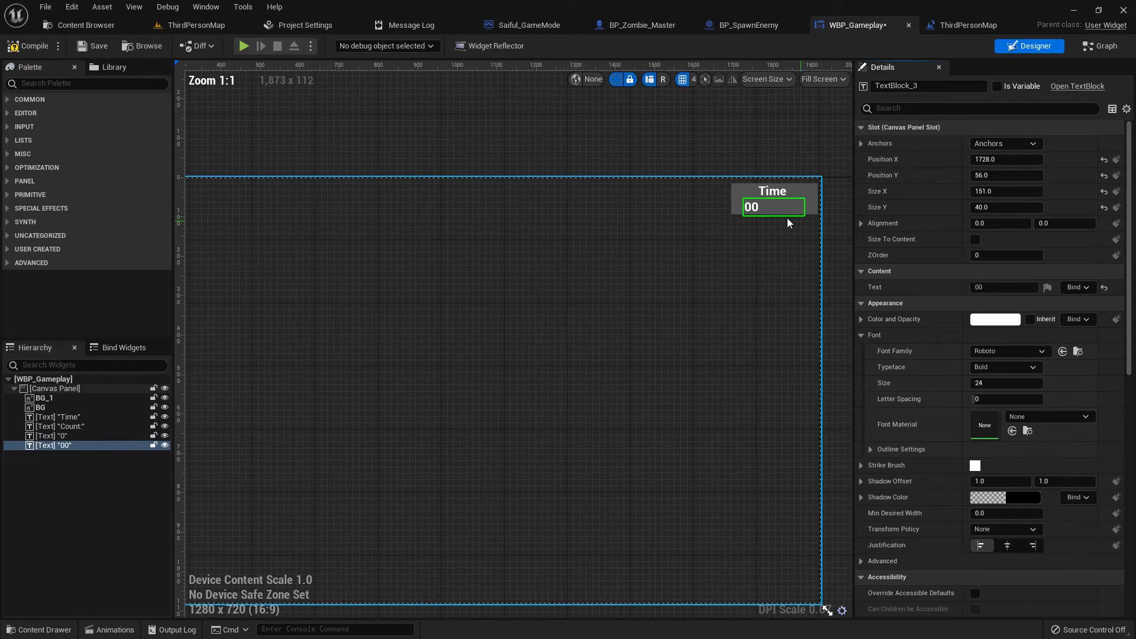
click(1077, 288)
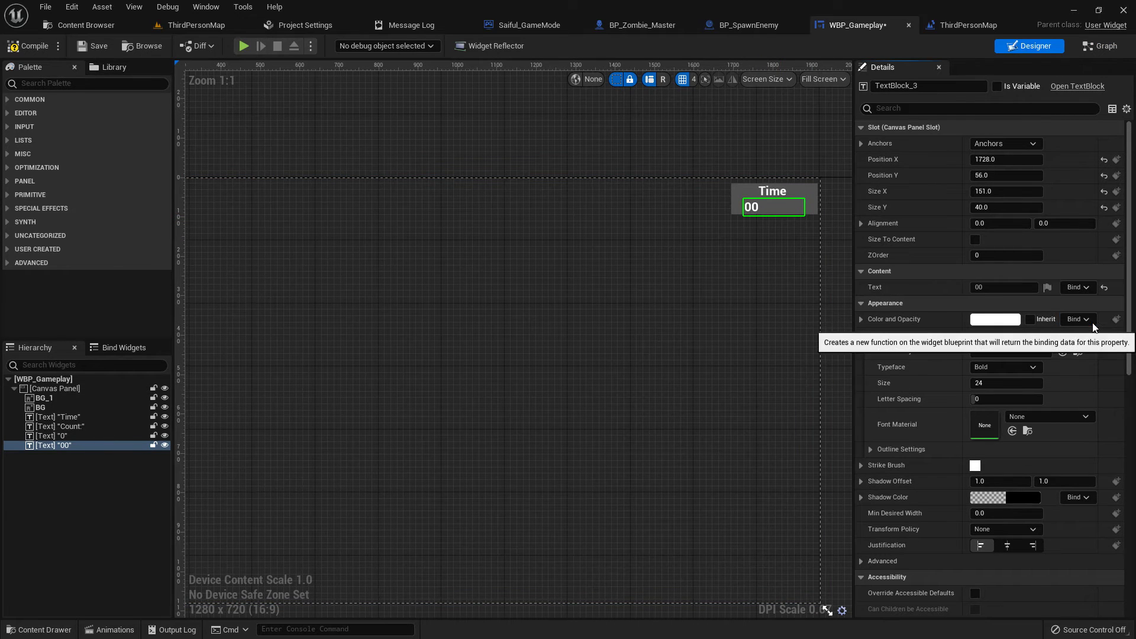
click(1099, 319)
click(77, 200)
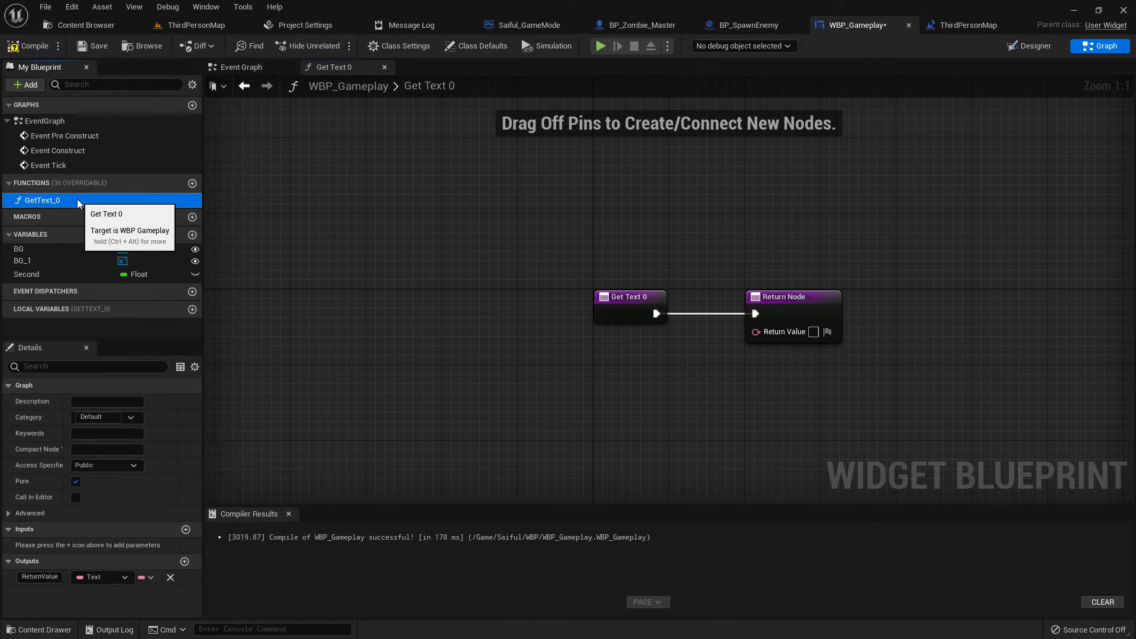
click(77, 200)
text(Time)
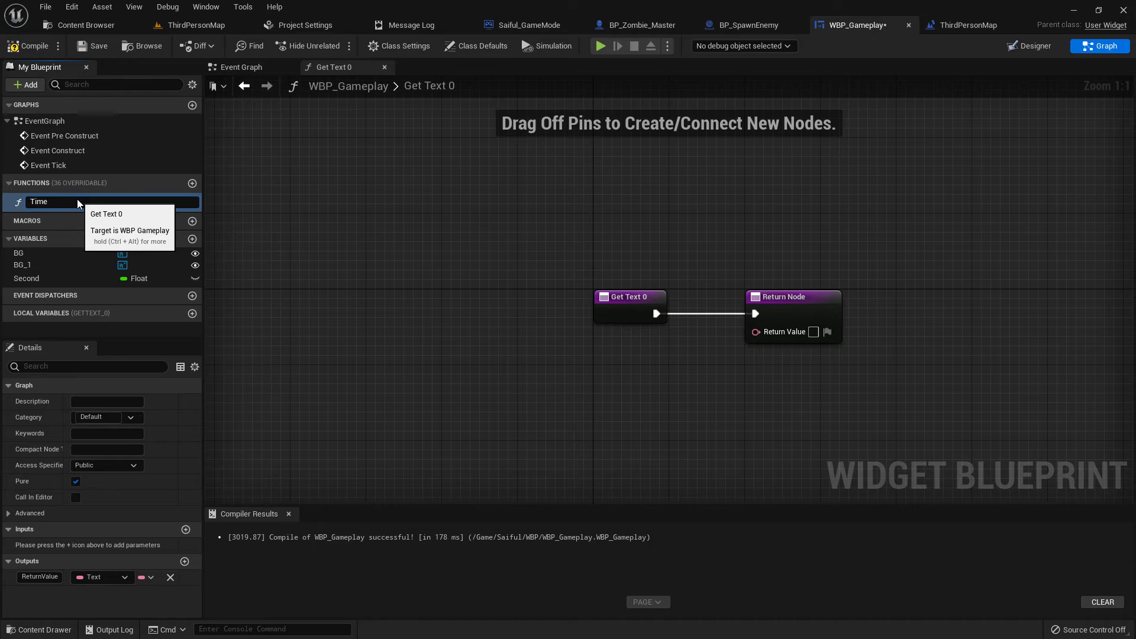
key(Return)
Step: In the Time function, make room before the Return Node and feed a Get Second node into Time Seconds to String
drag(785, 310, 974, 311)
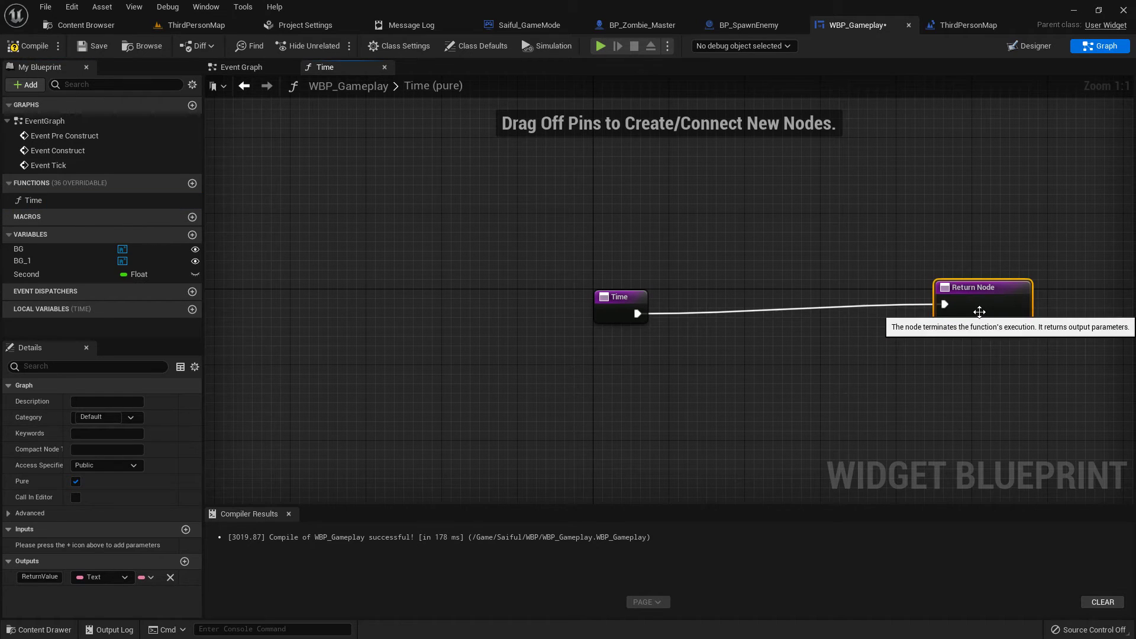
drag(33, 273, 719, 350)
click(616, 360)
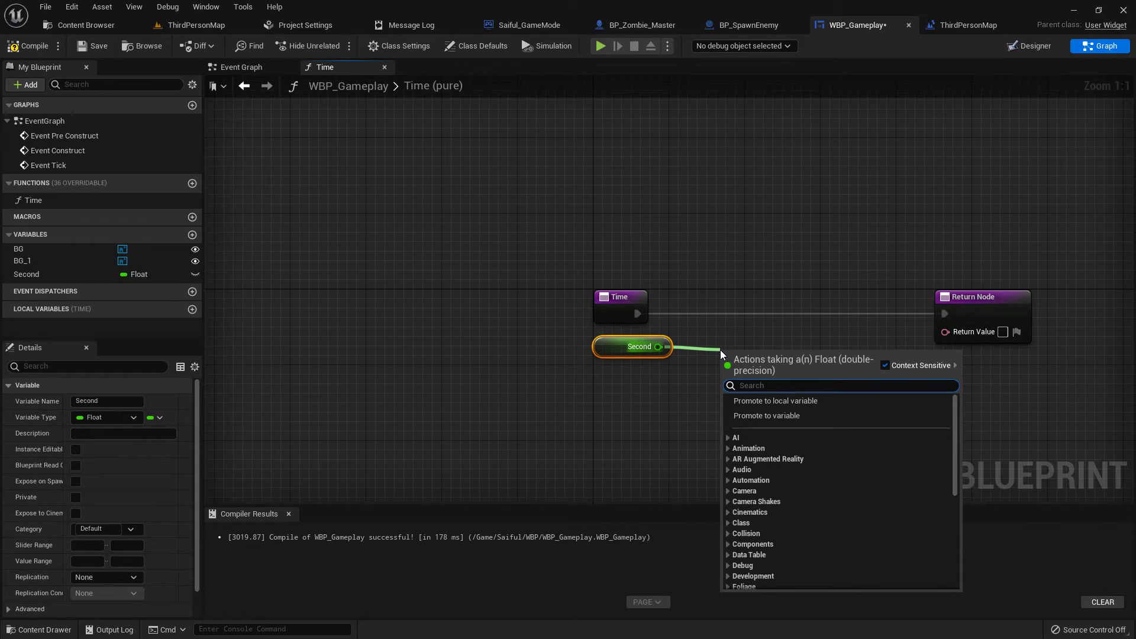
text(get w)
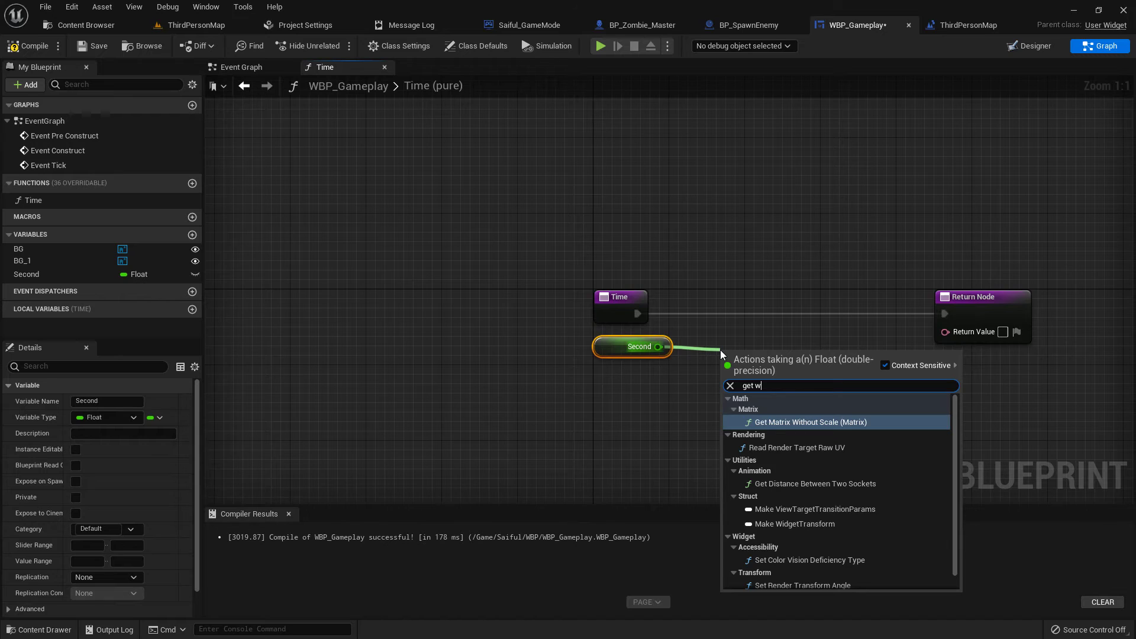
key(BackSpace)
key(BackSpace)
key(BackSpace)
key(BackSpace)
key(BackSpace)
text(t)
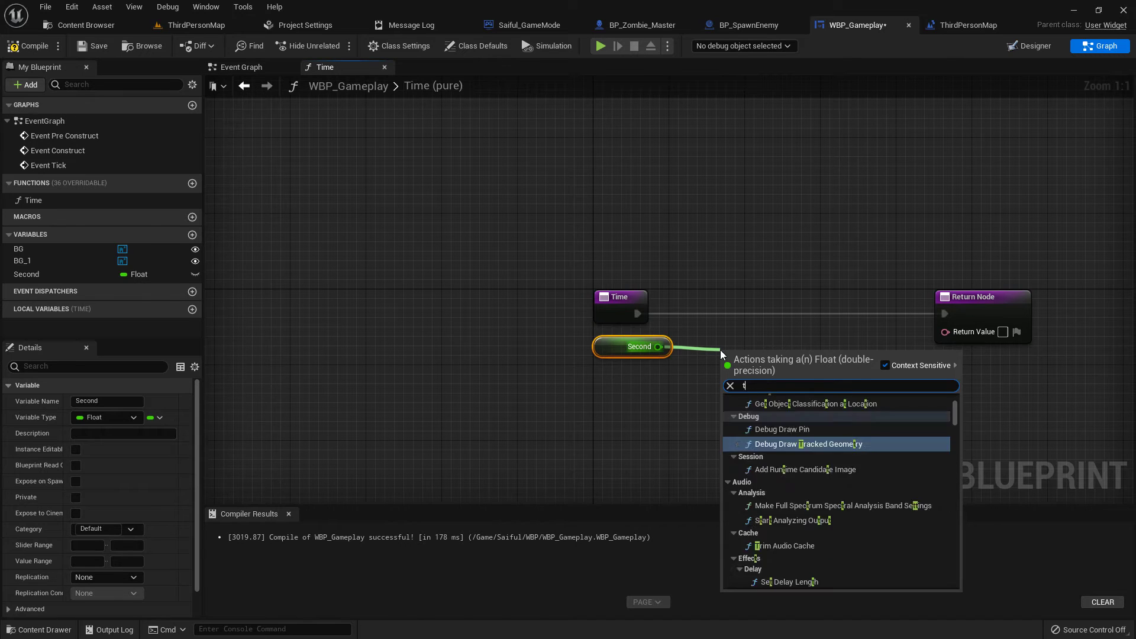
text(ime stri)
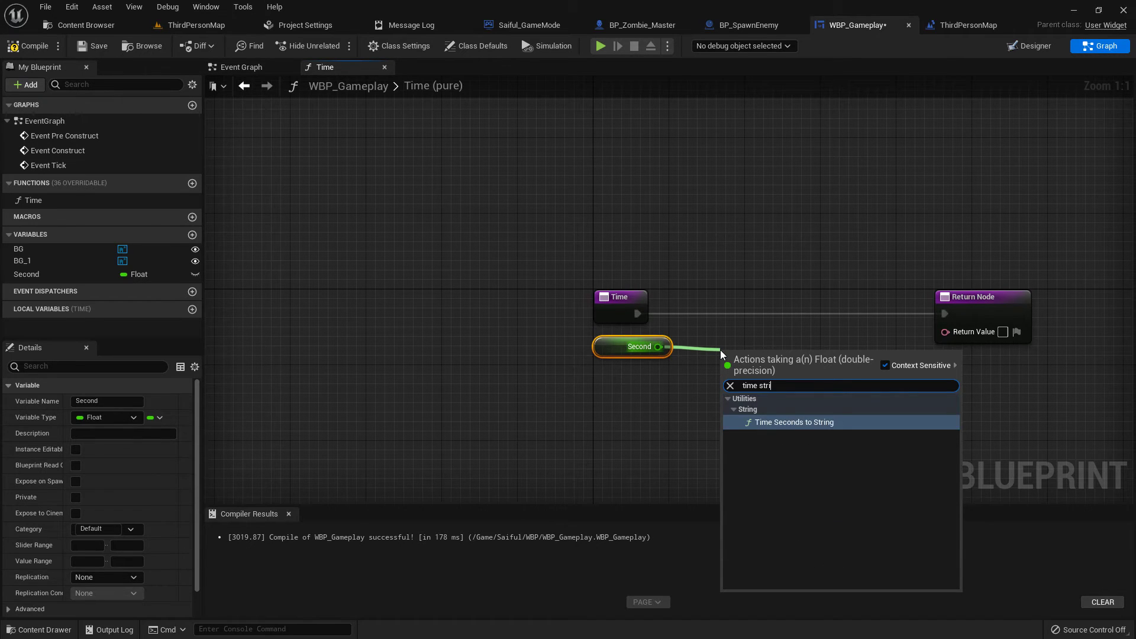
key(Return)
Step: Connect the time string to the Return Node through a To Text (String) conversion, then compile and save the widget
drag(844, 373, 1018, 327)
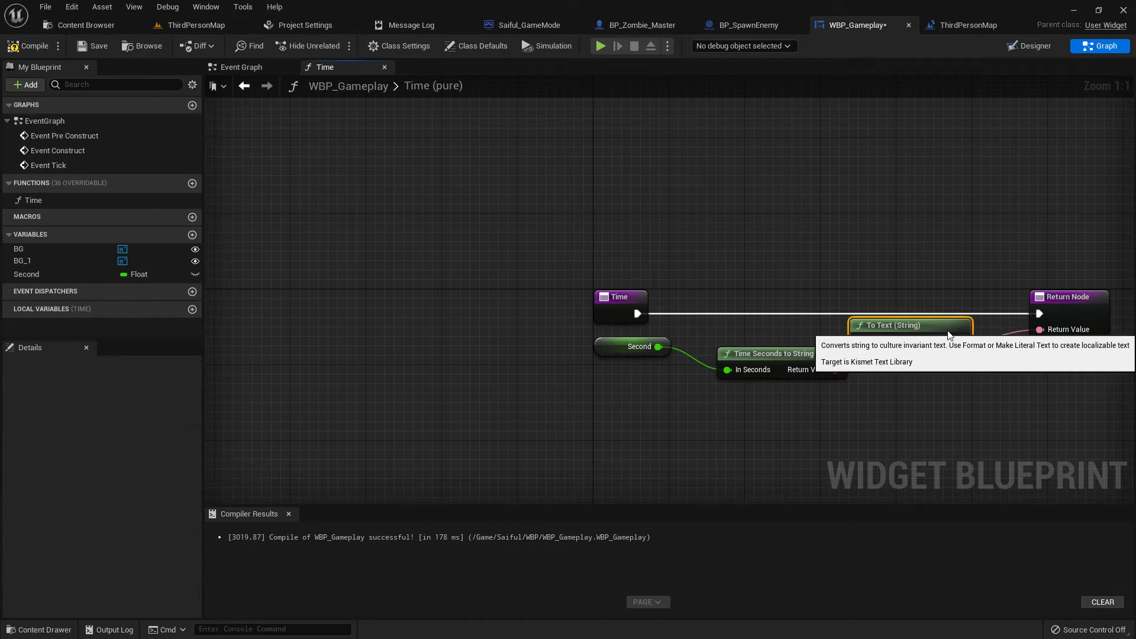
drag(923, 330, 951, 330)
click(28, 46)
click(91, 46)
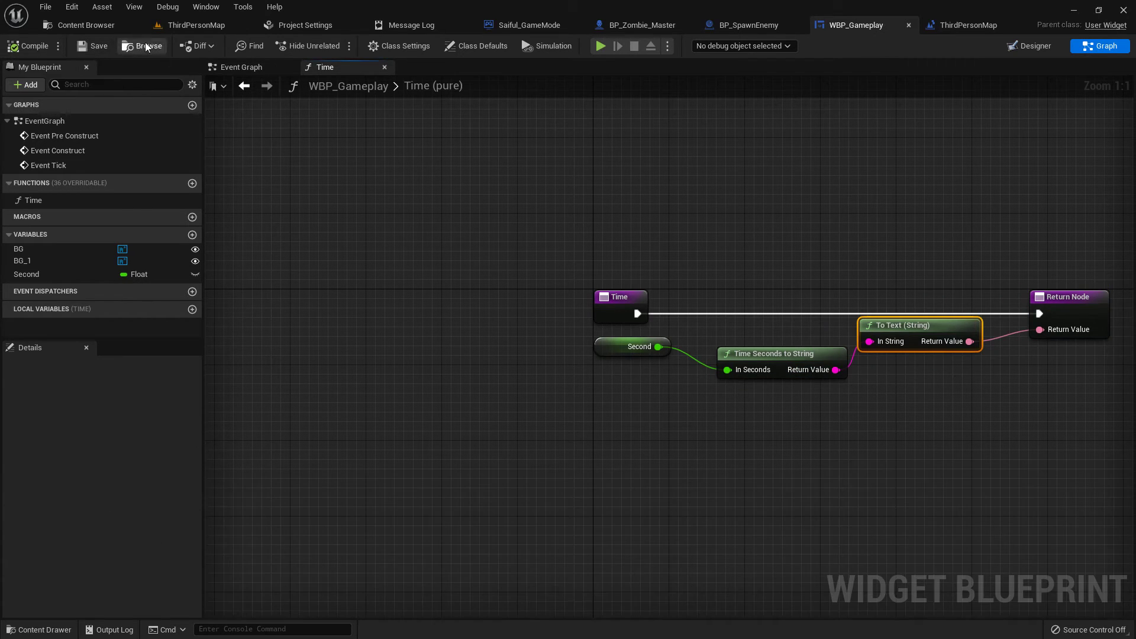
Step: Play-test ThirdPersonMap full screen, running the character around the level to check the HUD's running time display
click(196, 25)
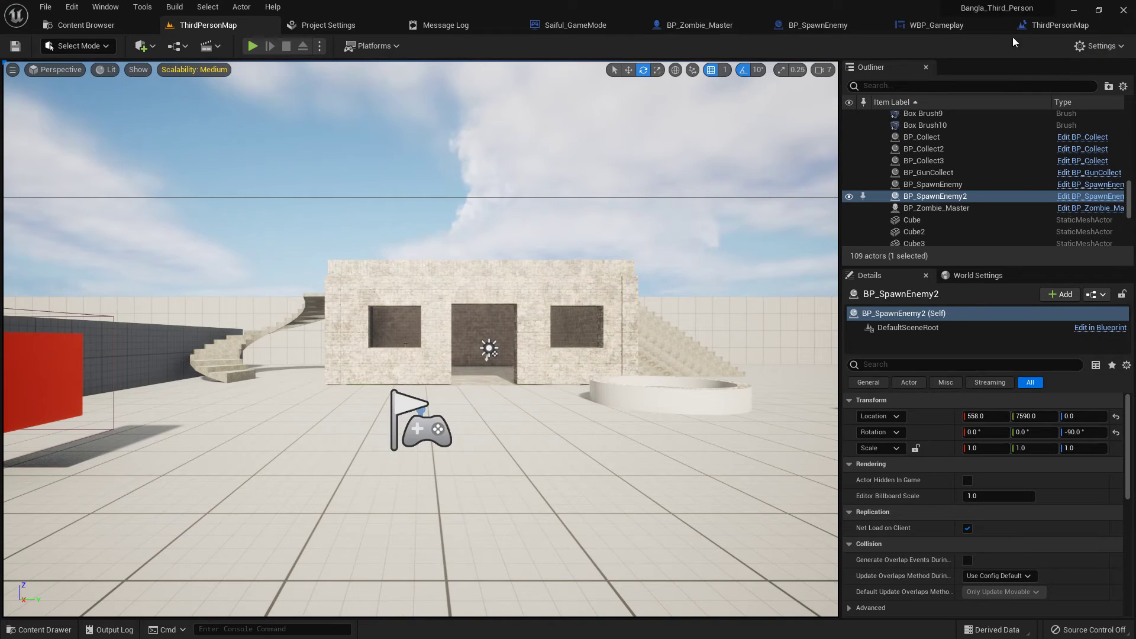
click(944, 26)
click(1048, 44)
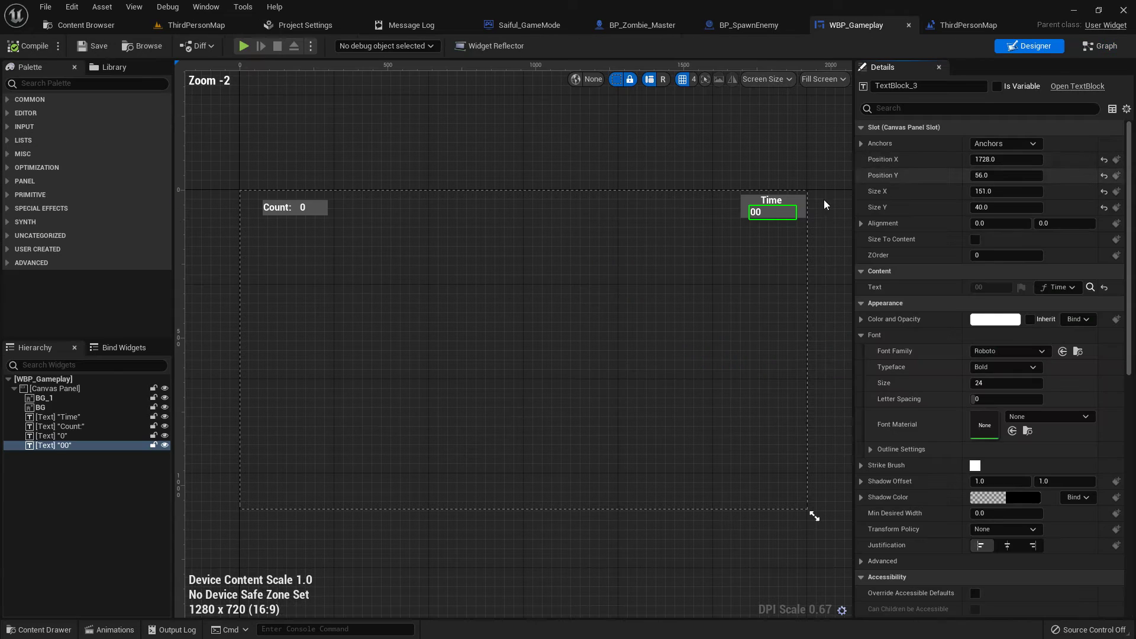
click(163, 27)
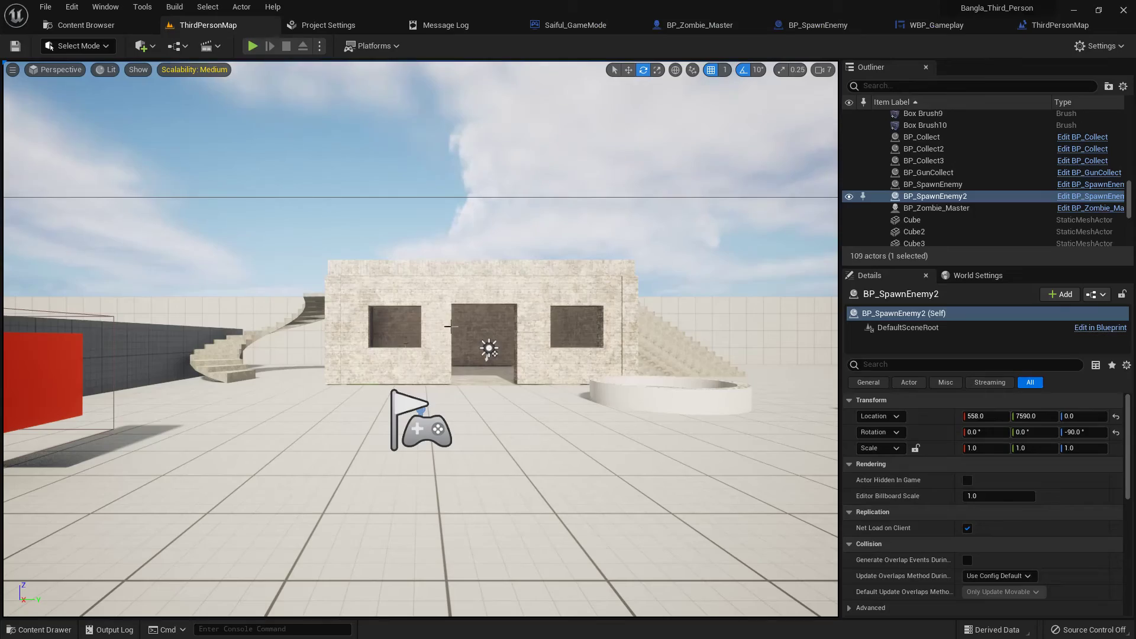
key(F11)
key(alt+p)
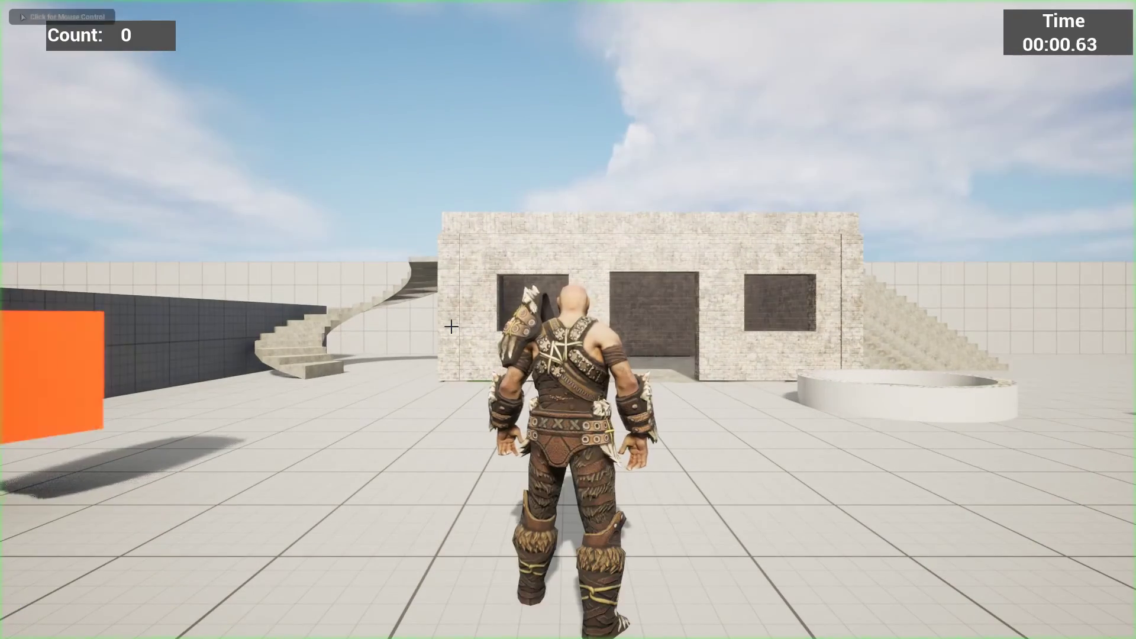
key(s)
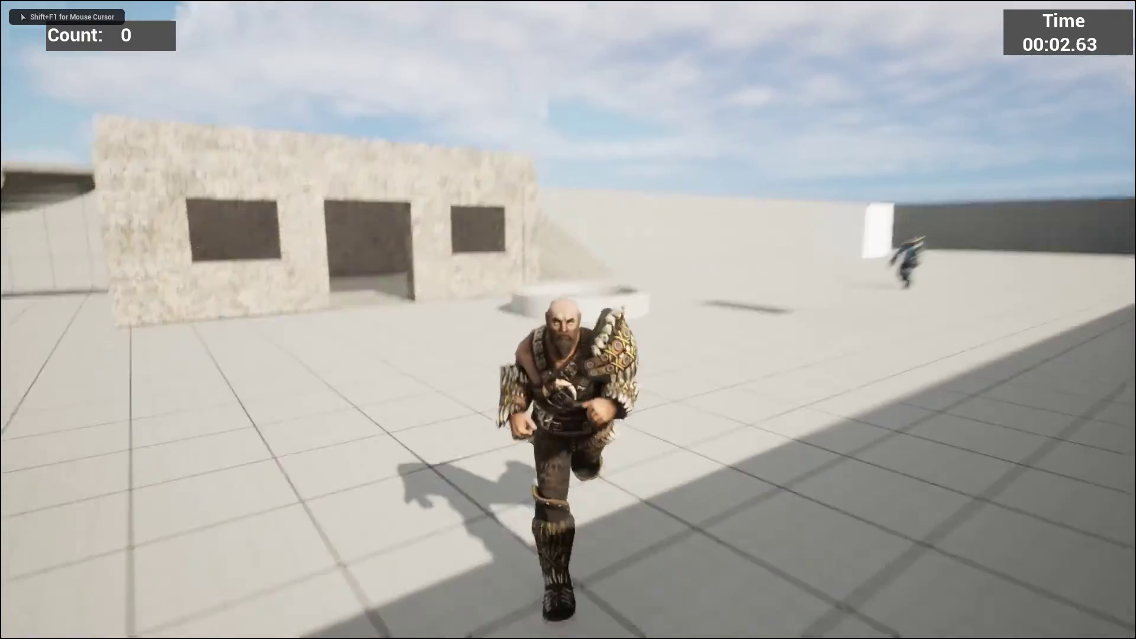
key(w)
key(w)
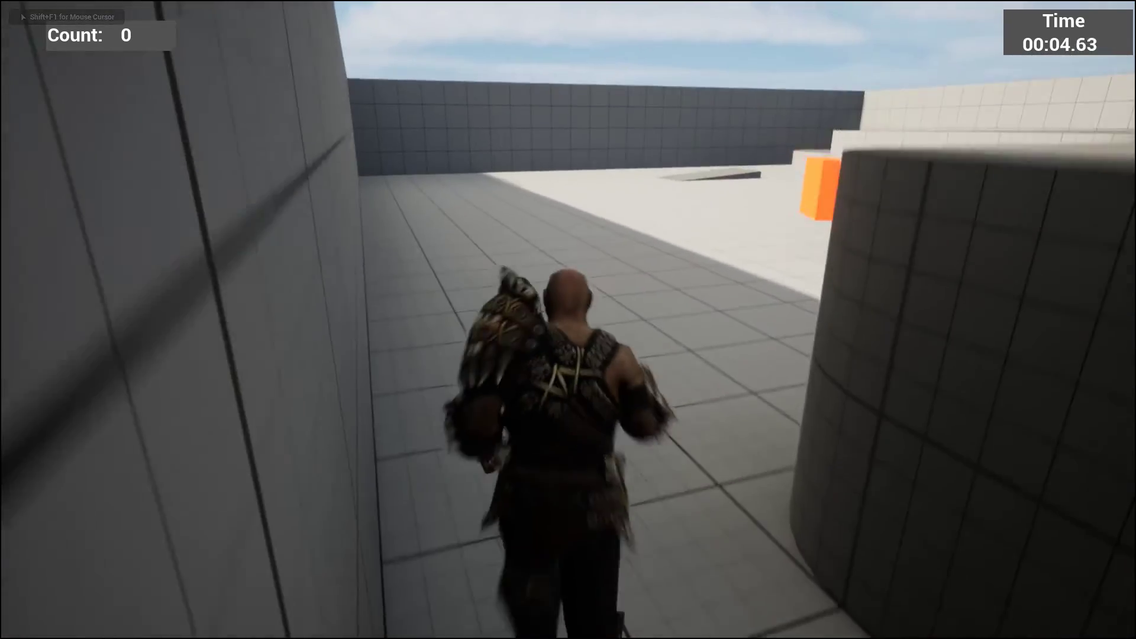
key(a)
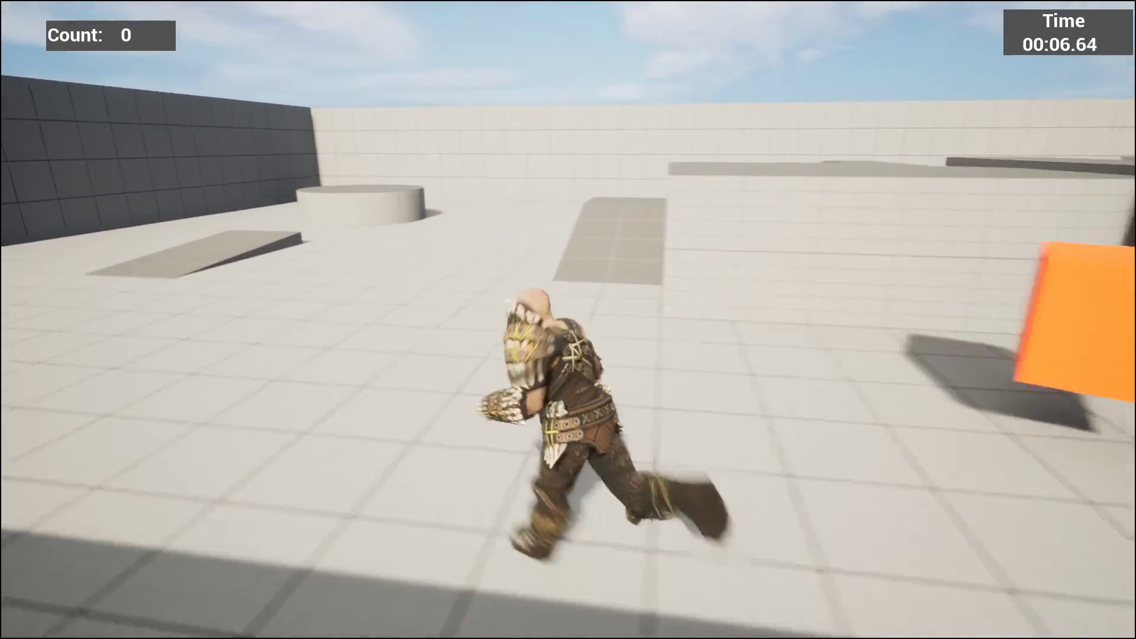
key(w)
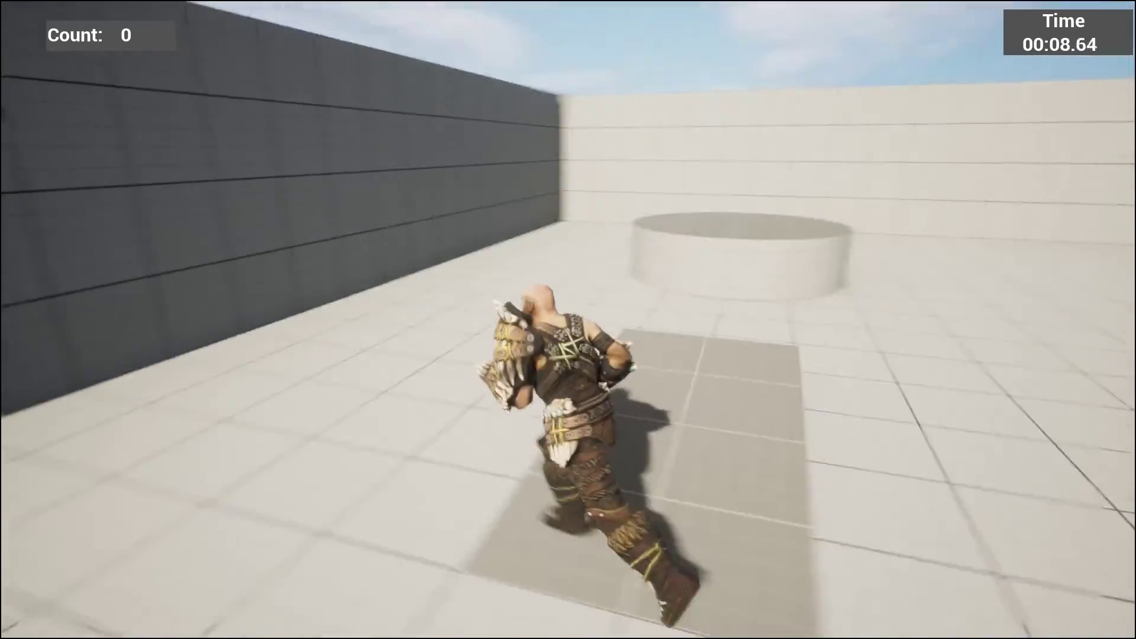
key(w)
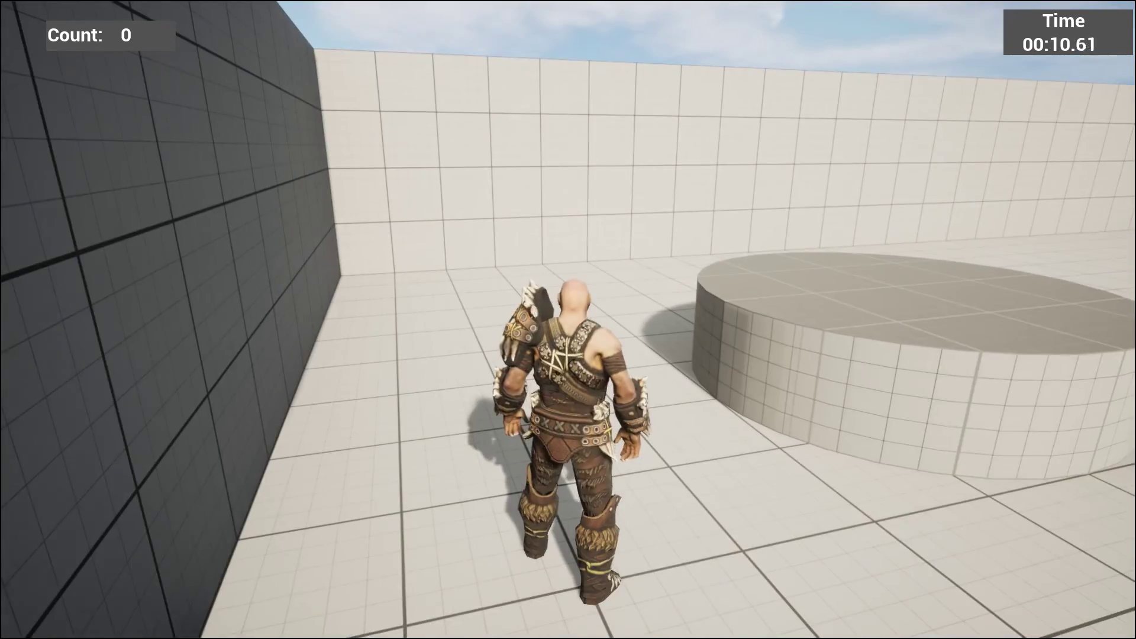
key(Escape)
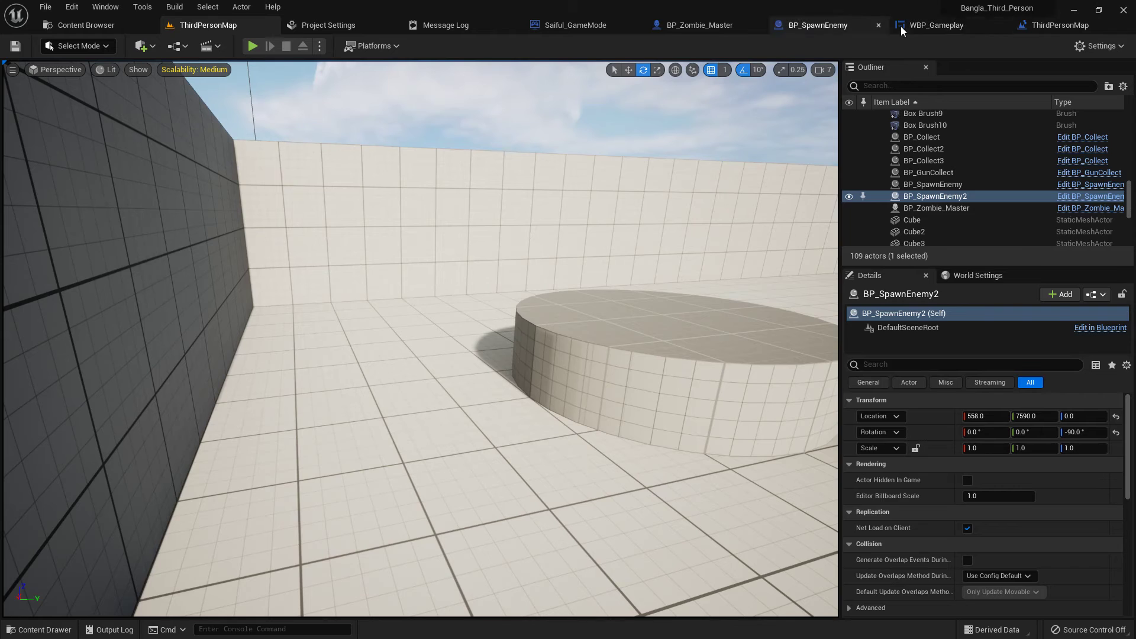
Step: Examine the count value's text block in WBP_Gameplay and the Cast To Saiful_GameMode to Destroy Actor chain in BP_Zombie_Master
click(946, 27)
scroll(319, 225, up, 1)
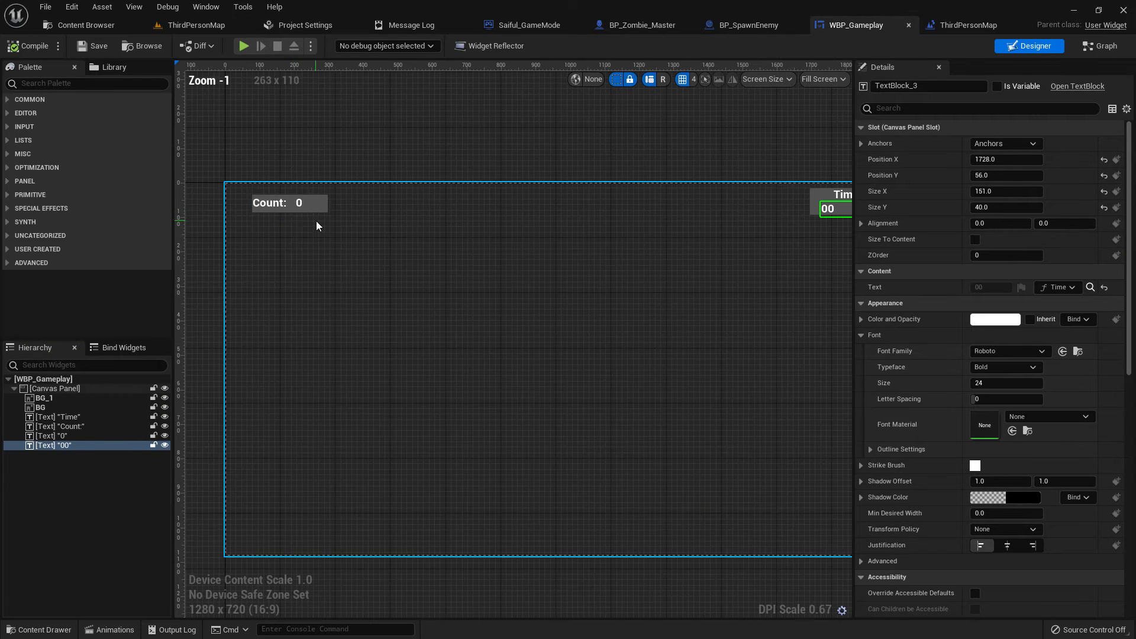
click(299, 203)
right_drag(479, 263, 463, 252)
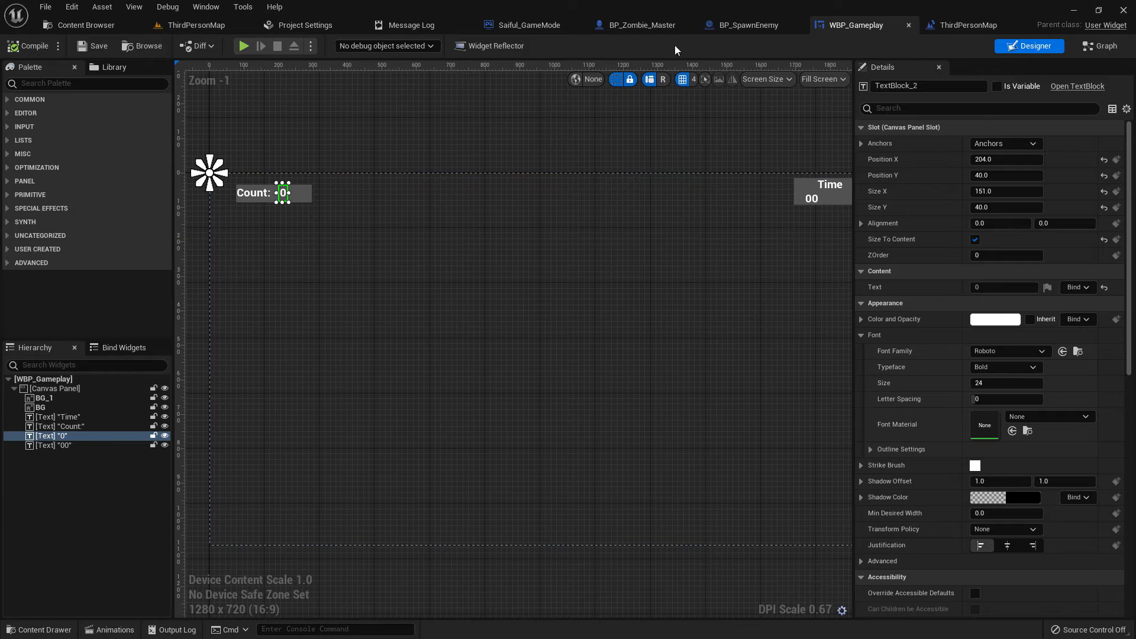
click(662, 27)
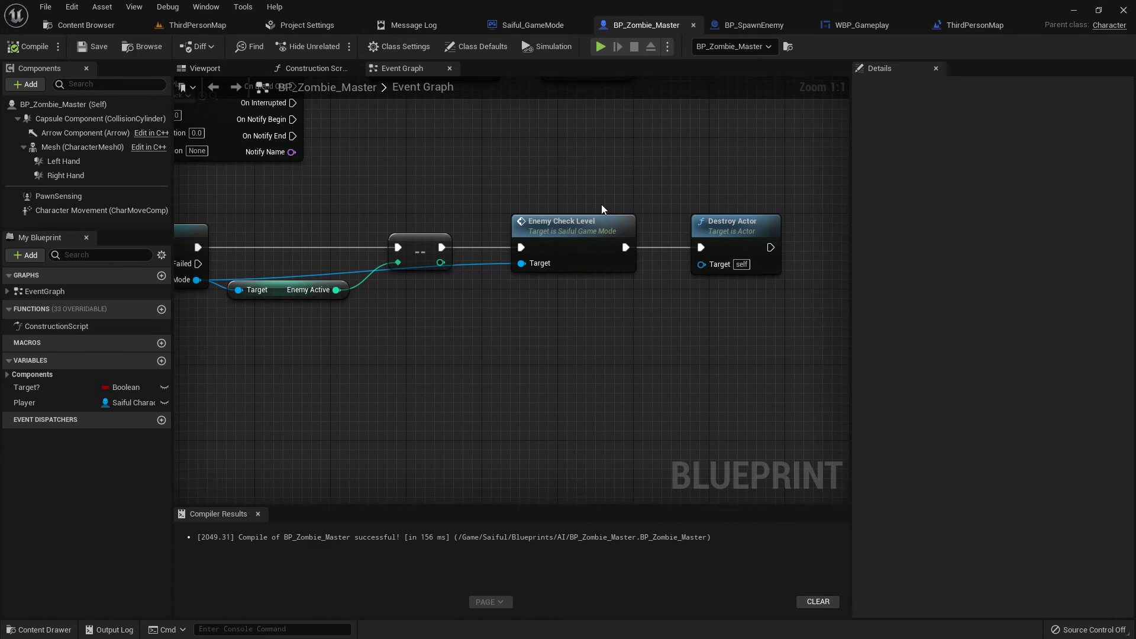
scroll(479, 225, down, 3)
right_drag(296, 231, 656, 207)
right_drag(713, 256, 469, 273)
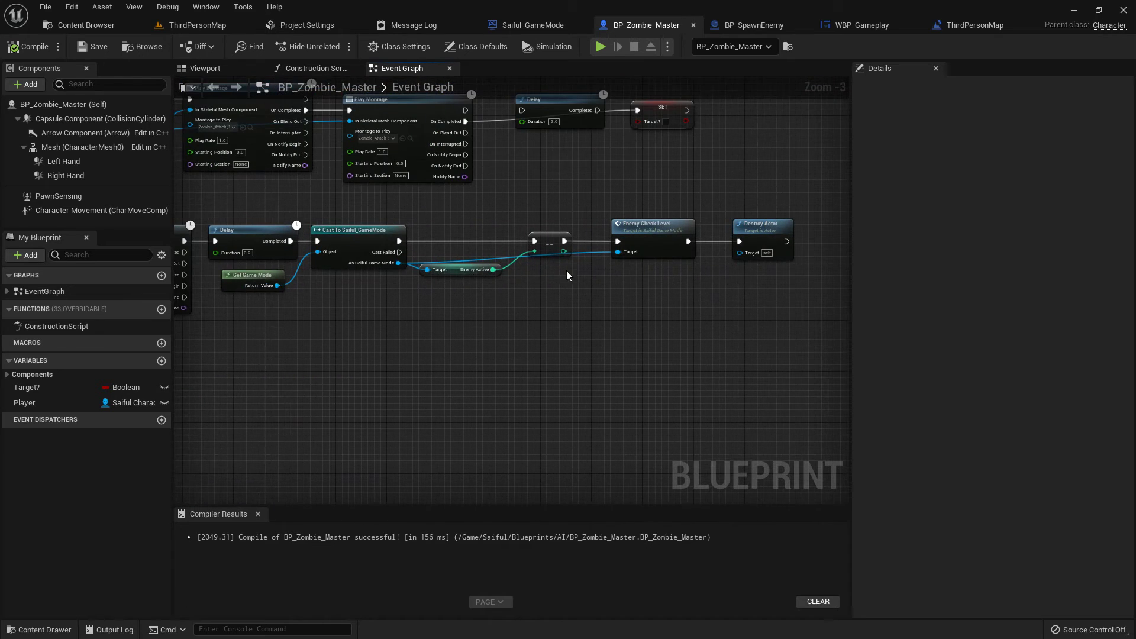
scroll(659, 274, up, 1)
click(346, 238)
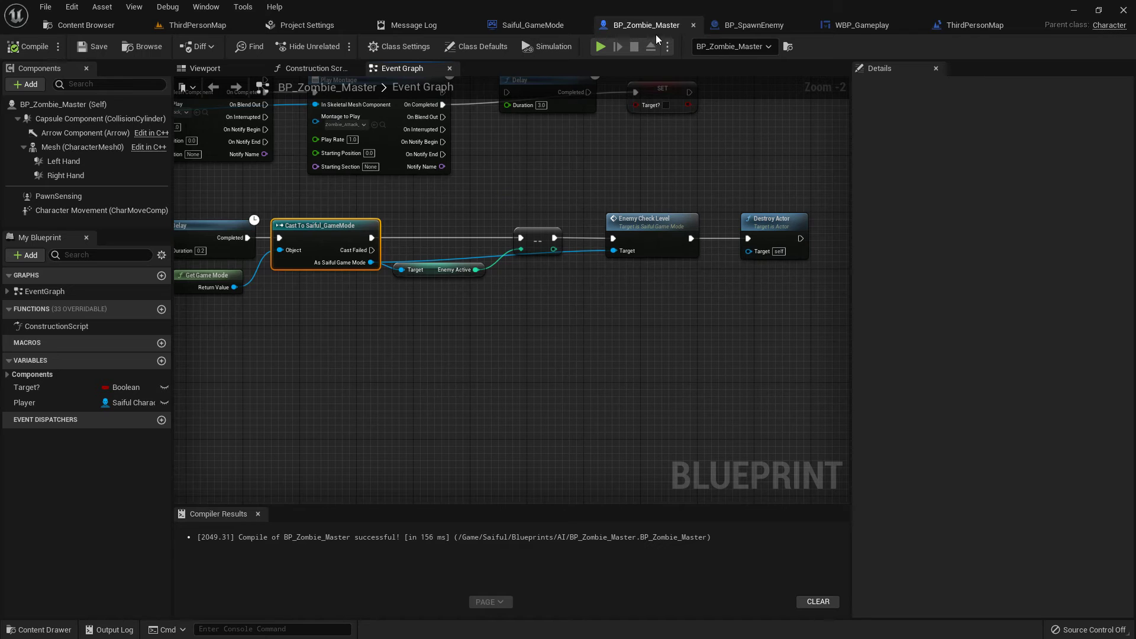
Step: Add an integer variable named ZombieCount to Saiful_GameMode and compile the blueprint
click(537, 26)
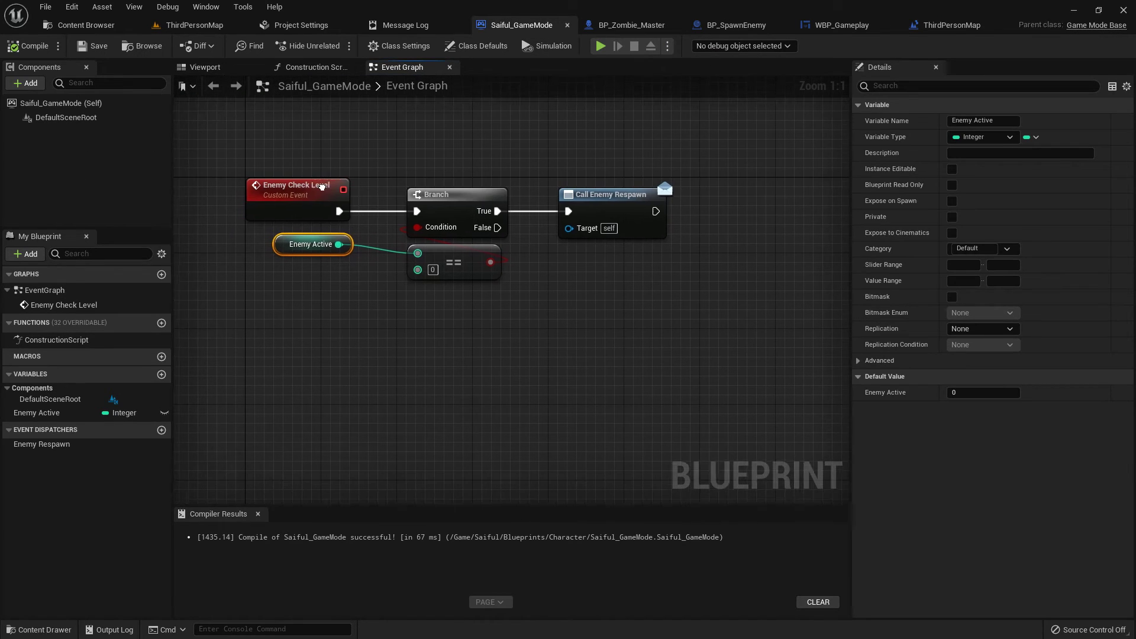
click(161, 374)
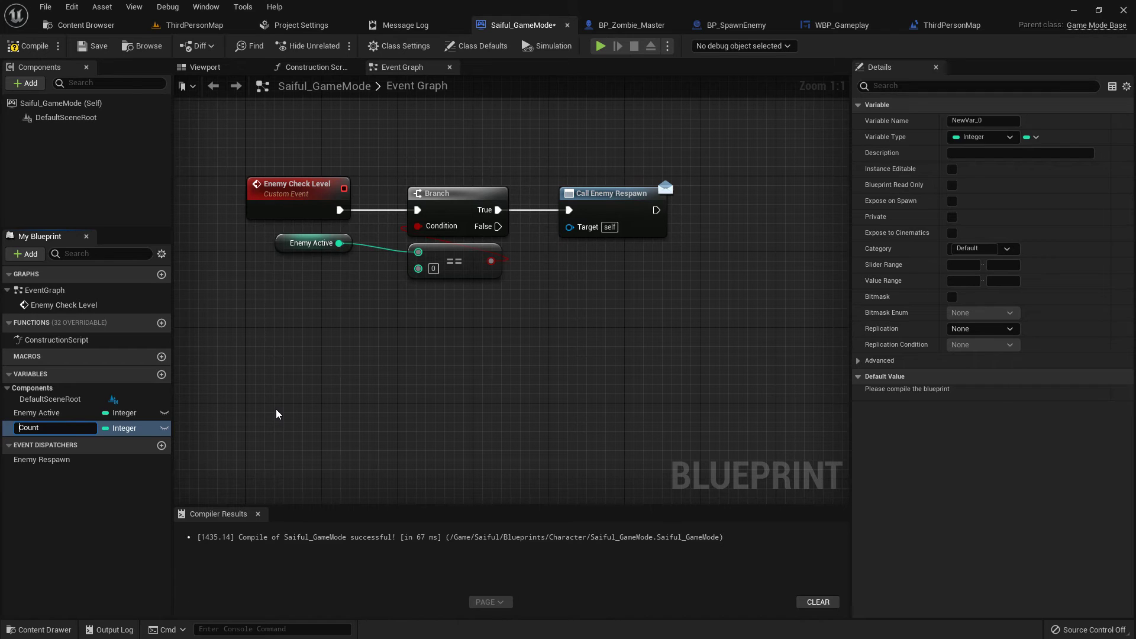
key(Return)
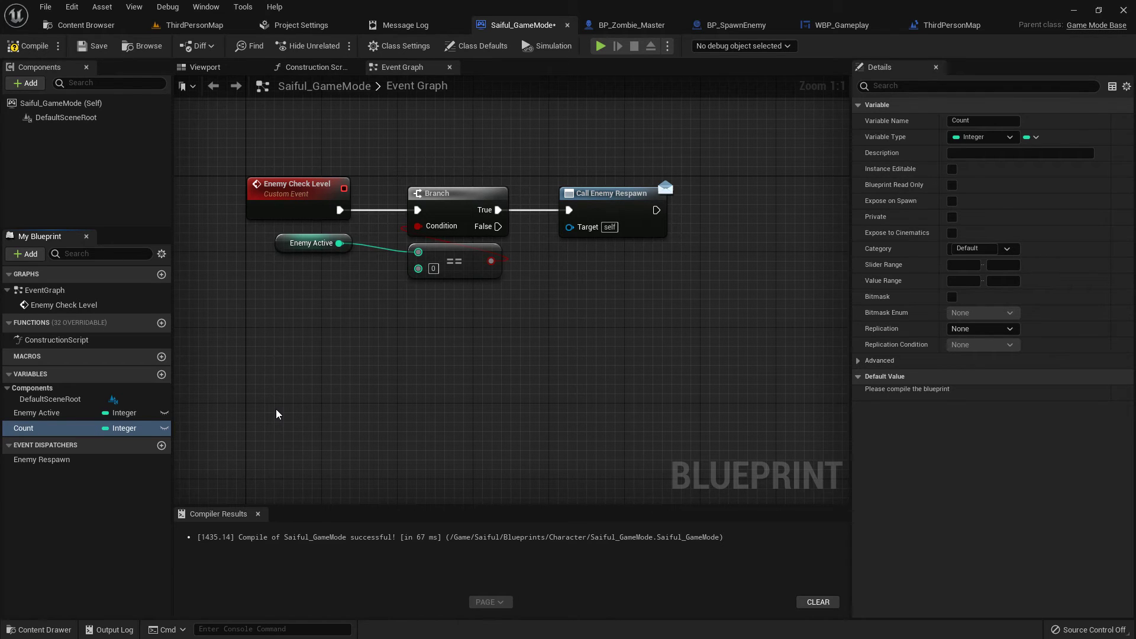
double_click(45, 431)
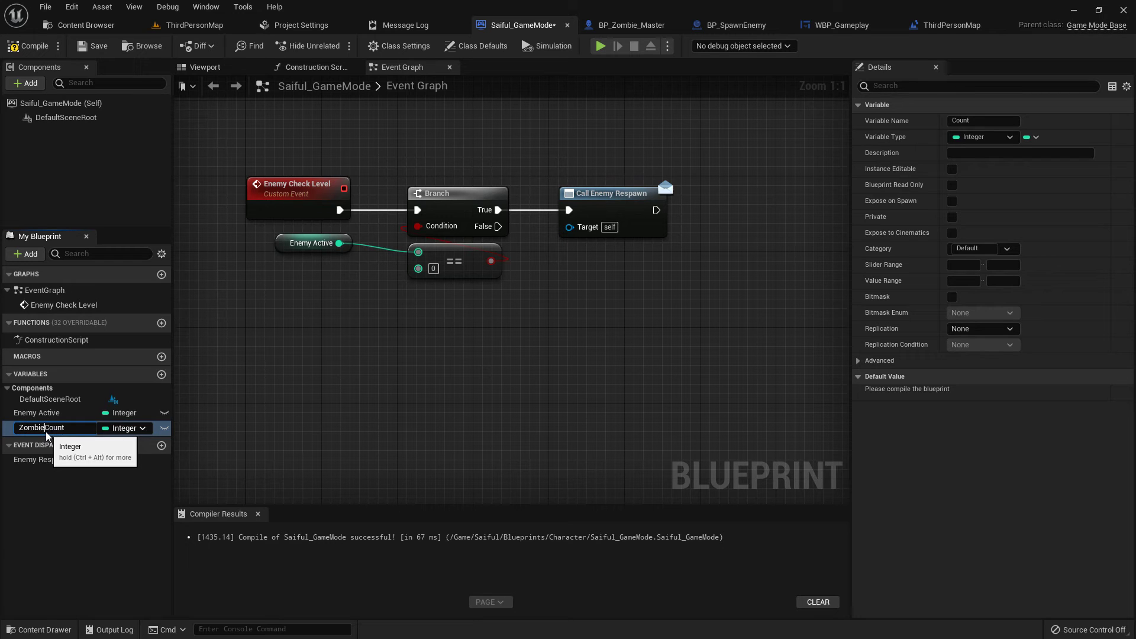
key(Return)
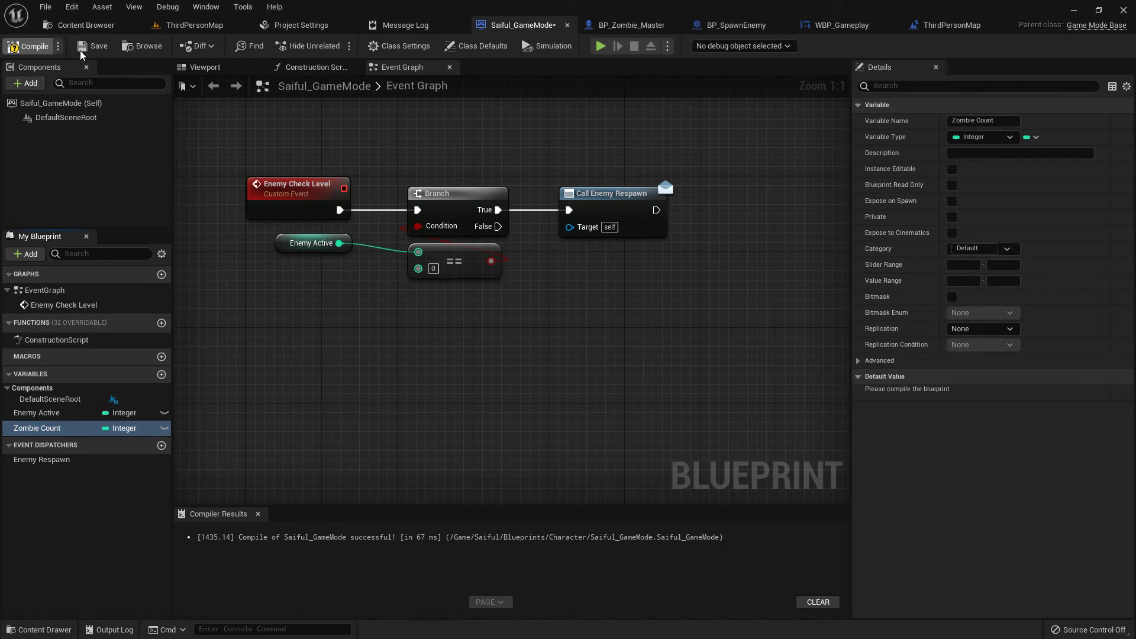
click(31, 46)
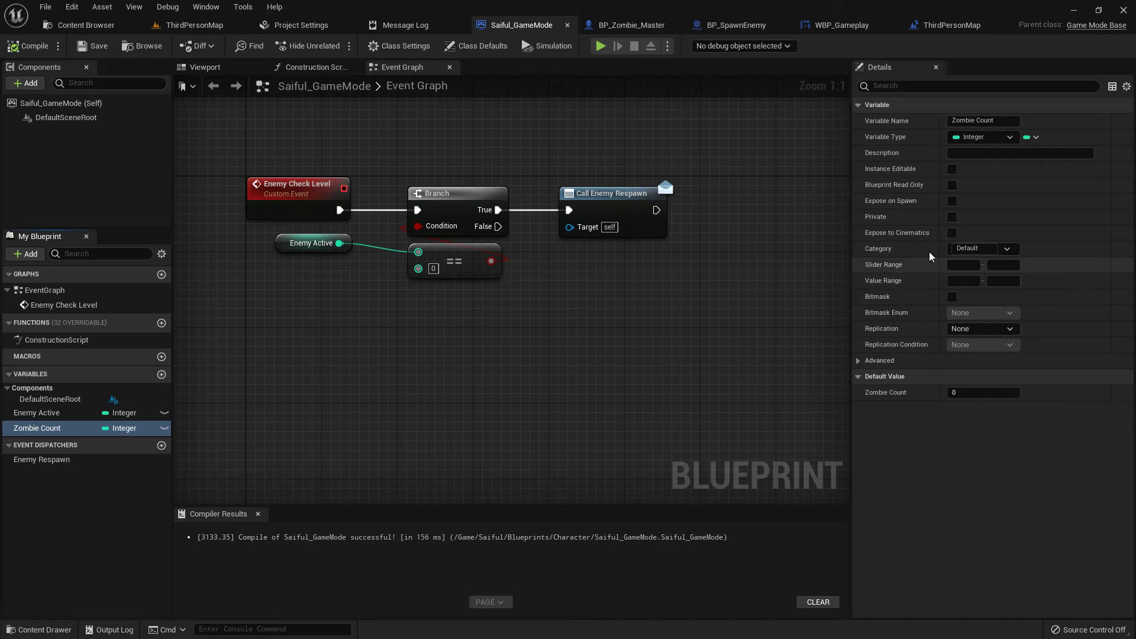
Step: In BP_Zombie_Master, make room before Destroy Actor and create a Set Zombie Count node from the As Saiful Game Mode output
click(860, 24)
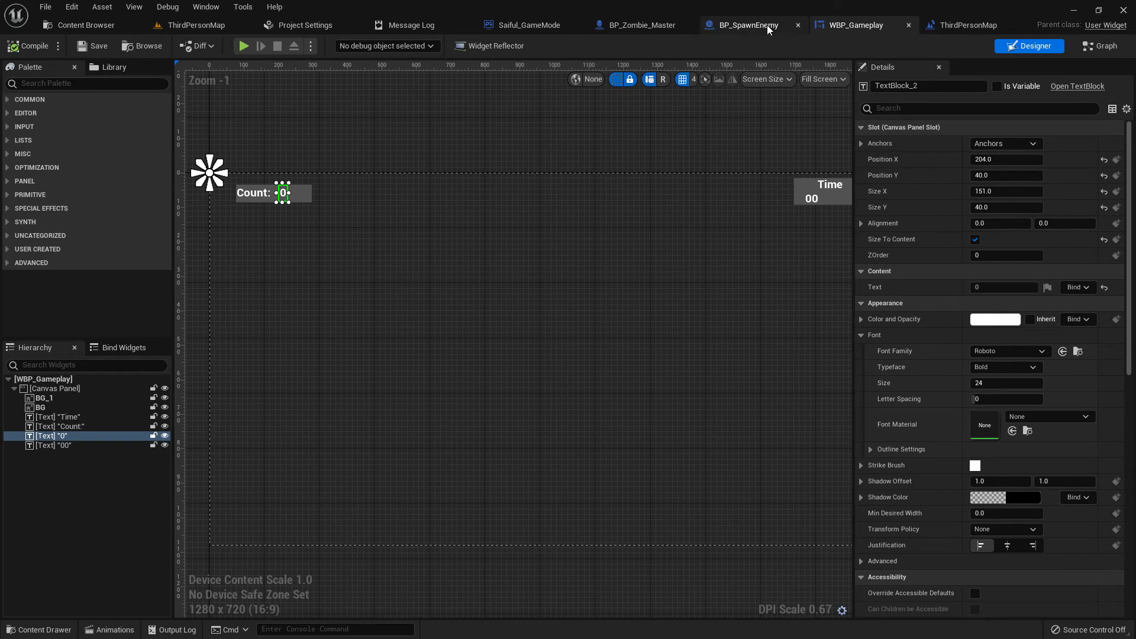
click(651, 26)
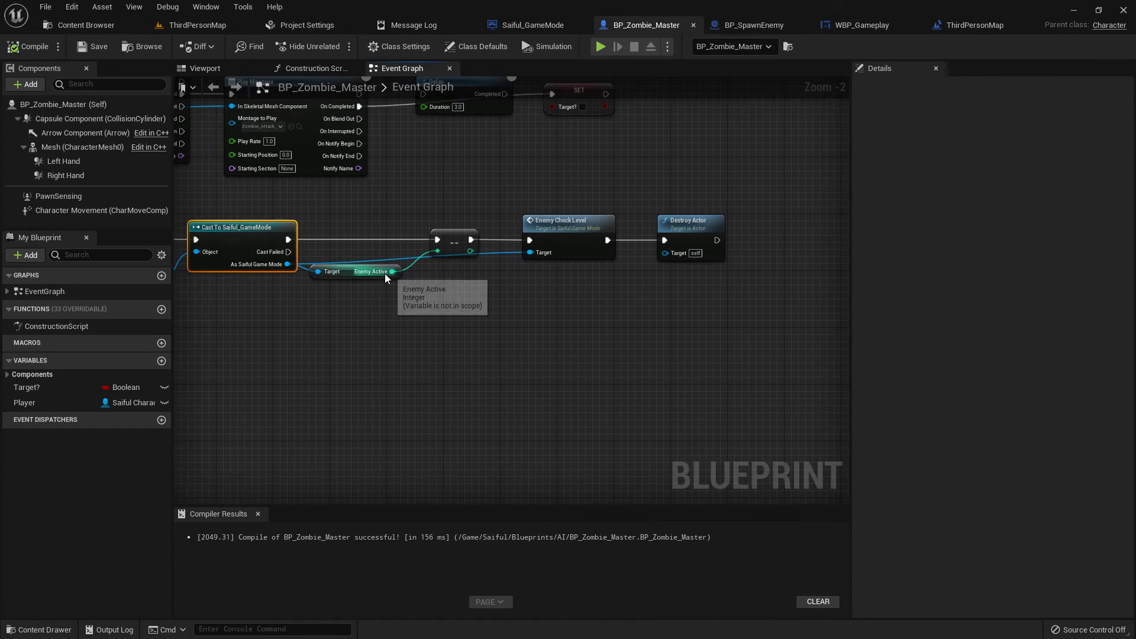
drag(685, 229, 805, 229)
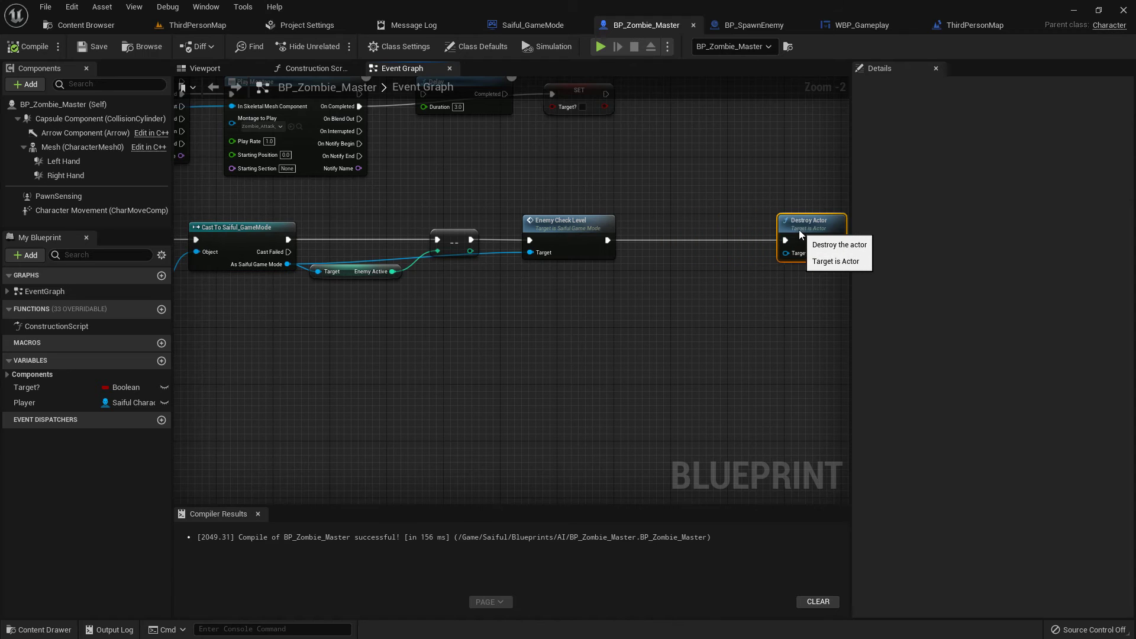
drag(286, 264, 538, 298)
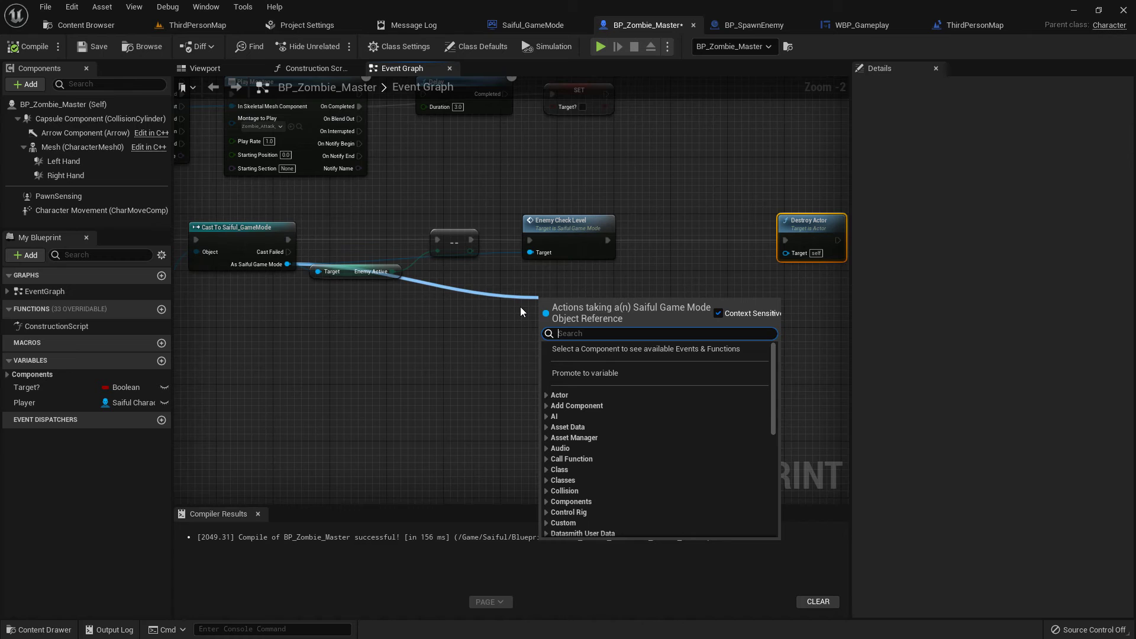
text(set)
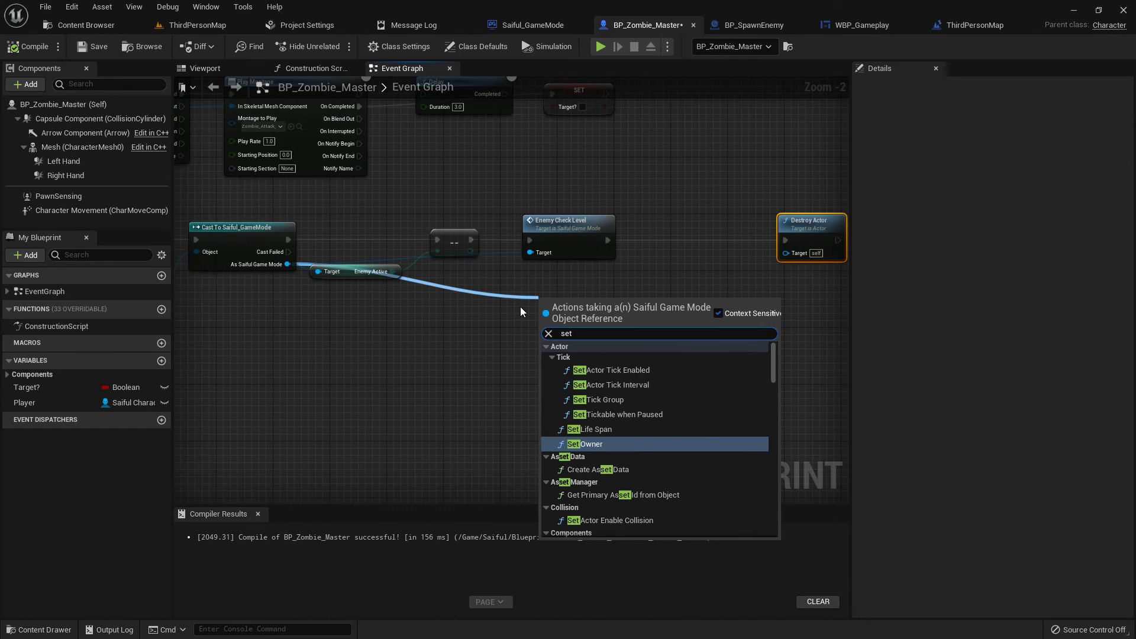
text( zombie)
key(Return)
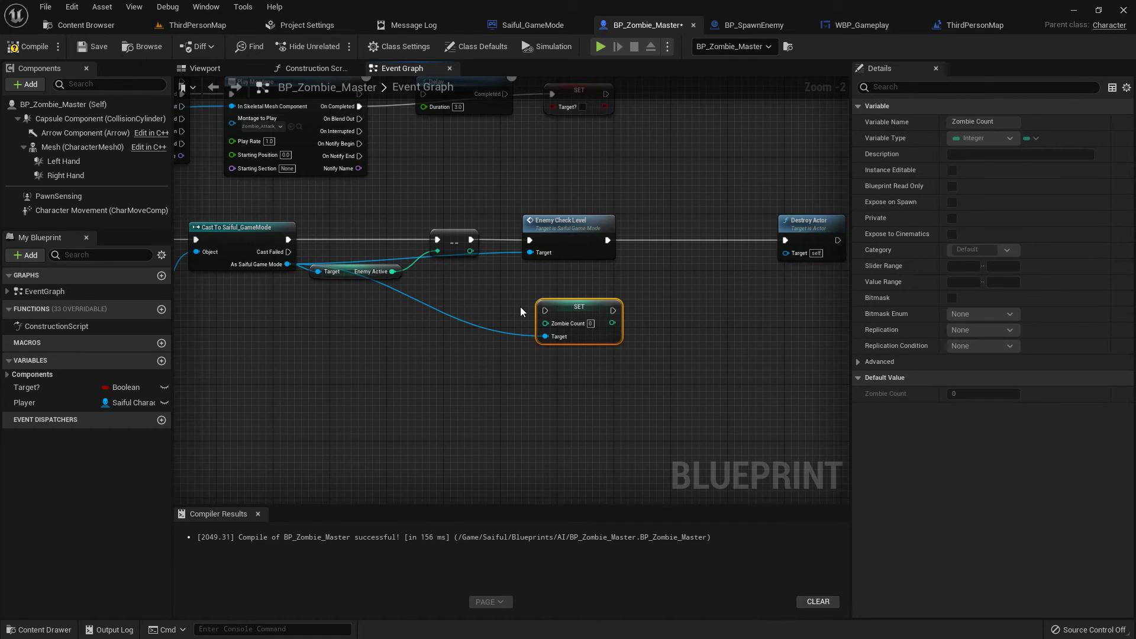
drag(582, 302, 653, 287)
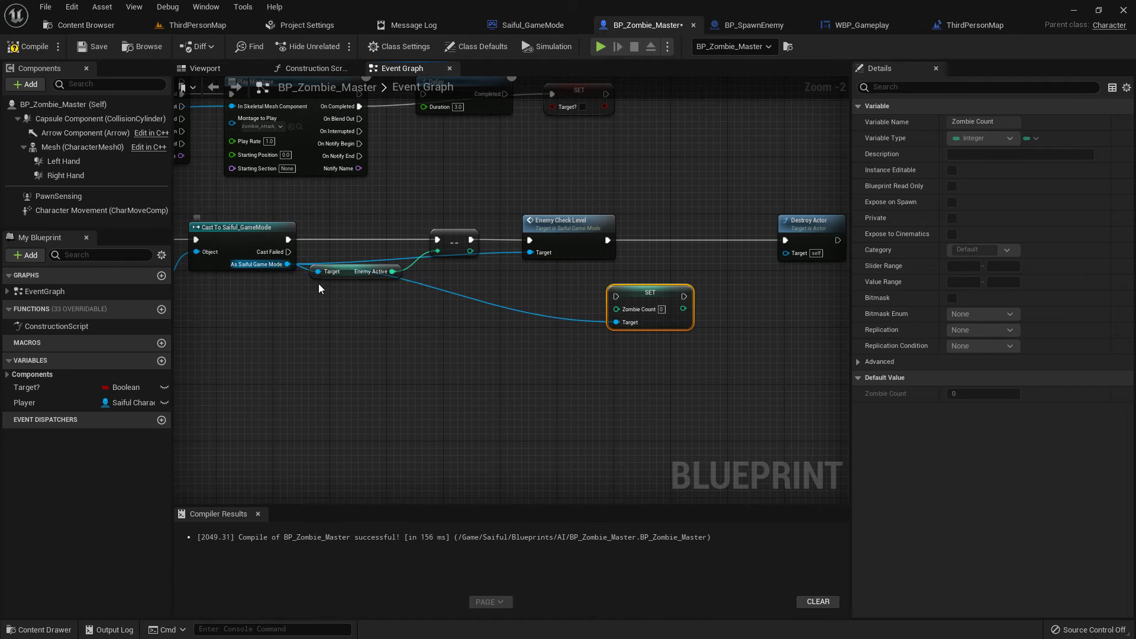
Step: Get Zombie Count from the cast game mode, add 1 to it, and feed the sum into the Set Zombie Count node
drag(287, 264, 385, 321)
text(get zombie)
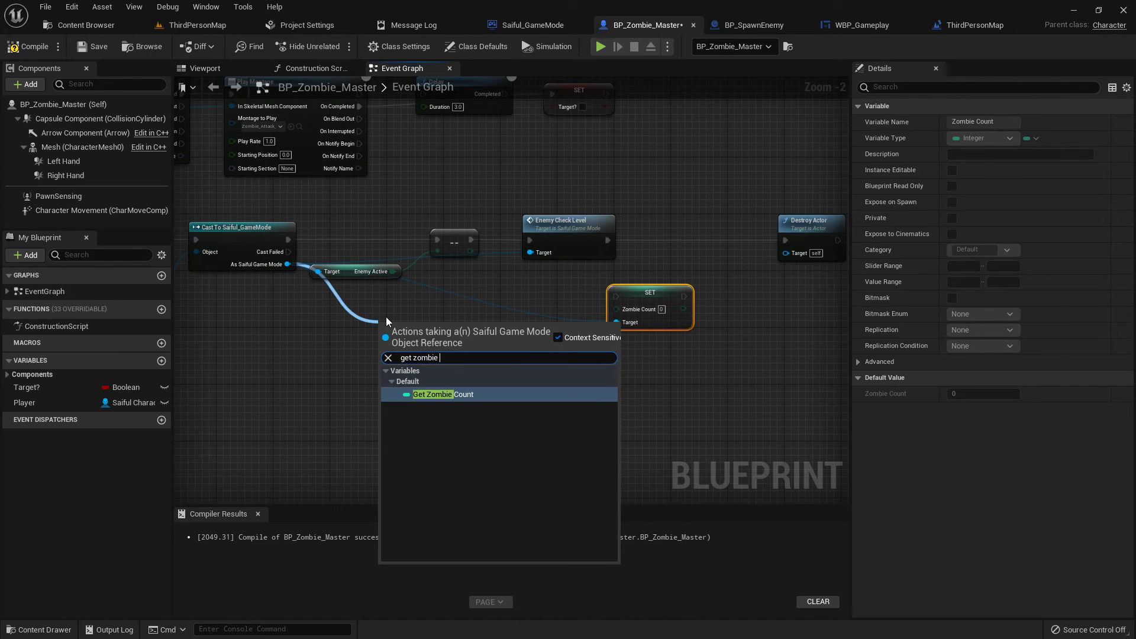
key(Return)
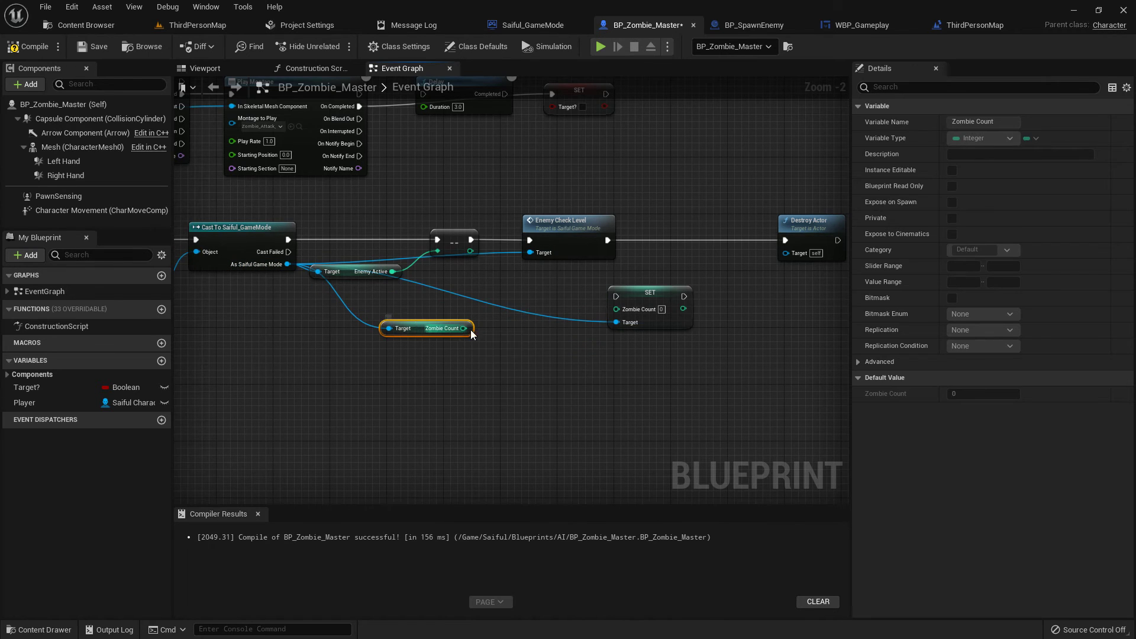
drag(470, 329, 520, 353)
text(+)
key(Return)
scroll(520, 353, up, 2)
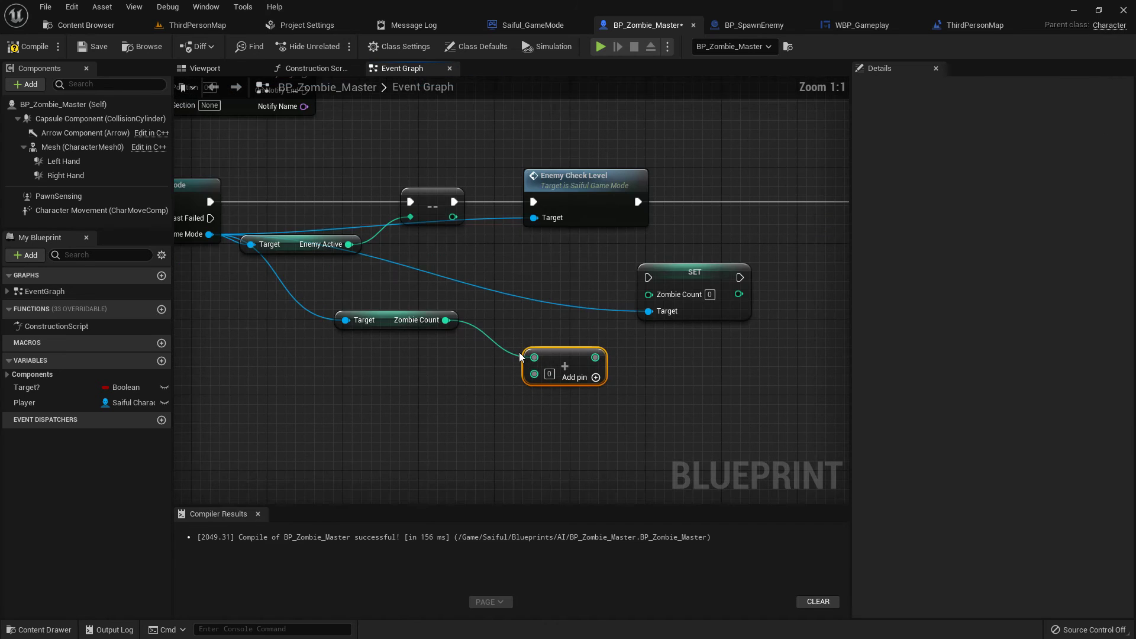
click(549, 375)
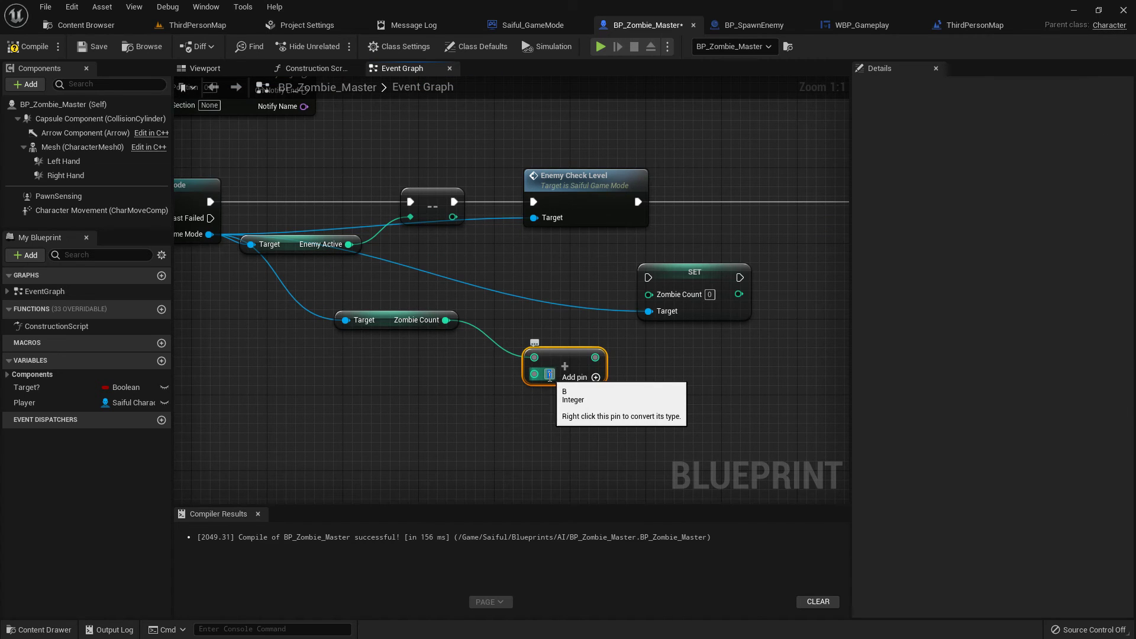
text(1)
drag(596, 357, 649, 294)
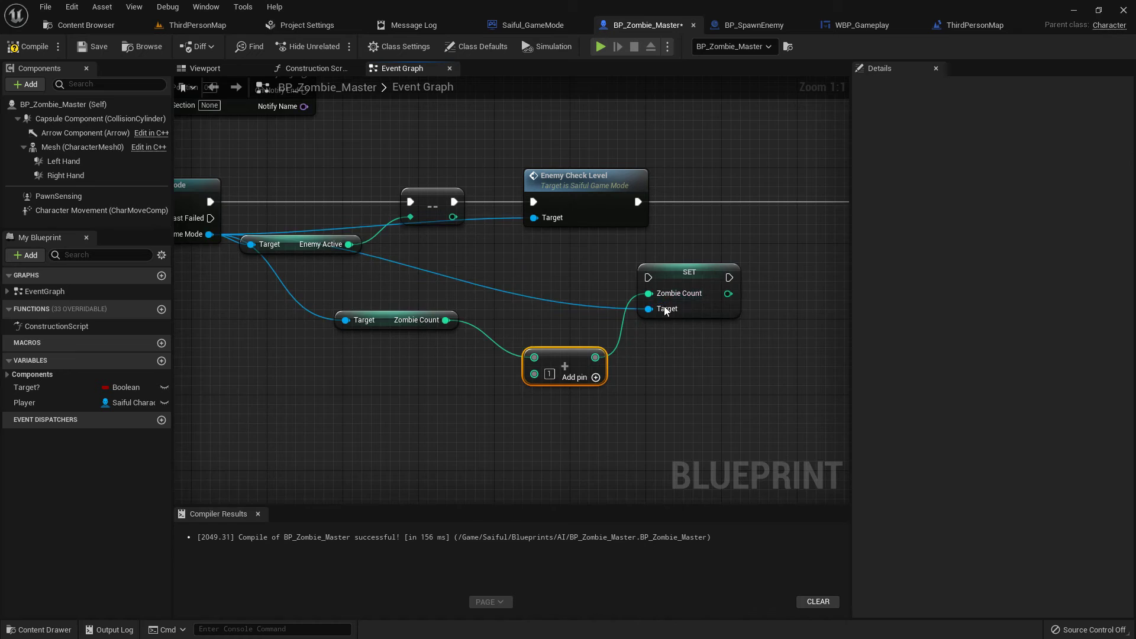
Step: Wire Set Zombie Count between Enemy Check Level and Destroy Actor, and line up the Set and Add nodes
right_drag(669, 212, 539, 232)
drag(508, 222, 518, 296)
drag(599, 298, 744, 223)
drag(564, 290, 640, 213)
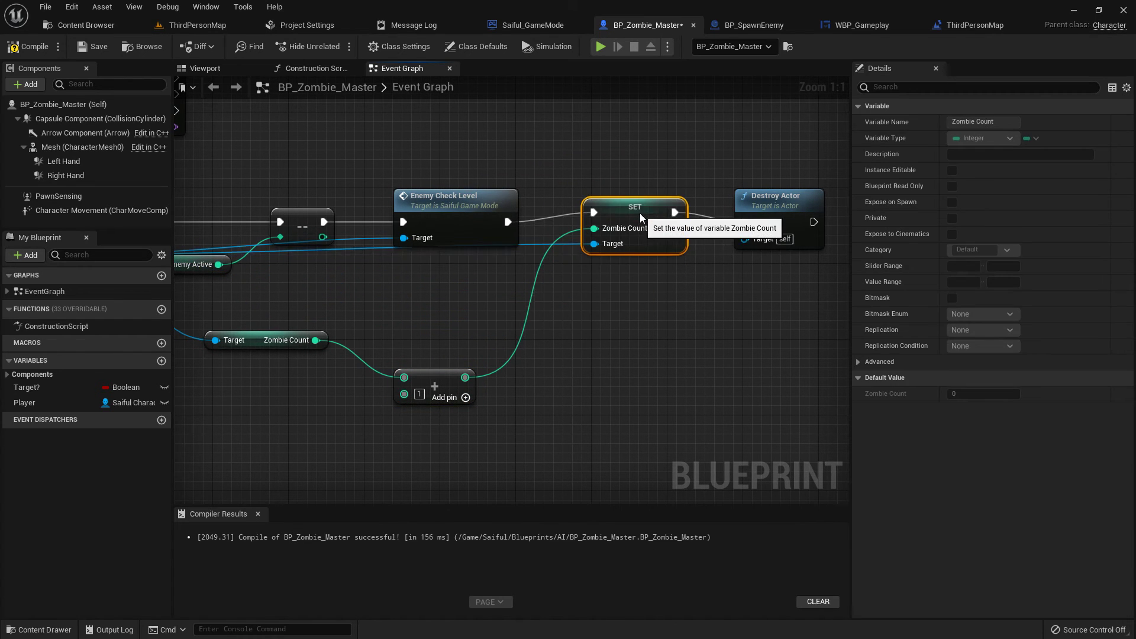
drag(440, 386, 450, 348)
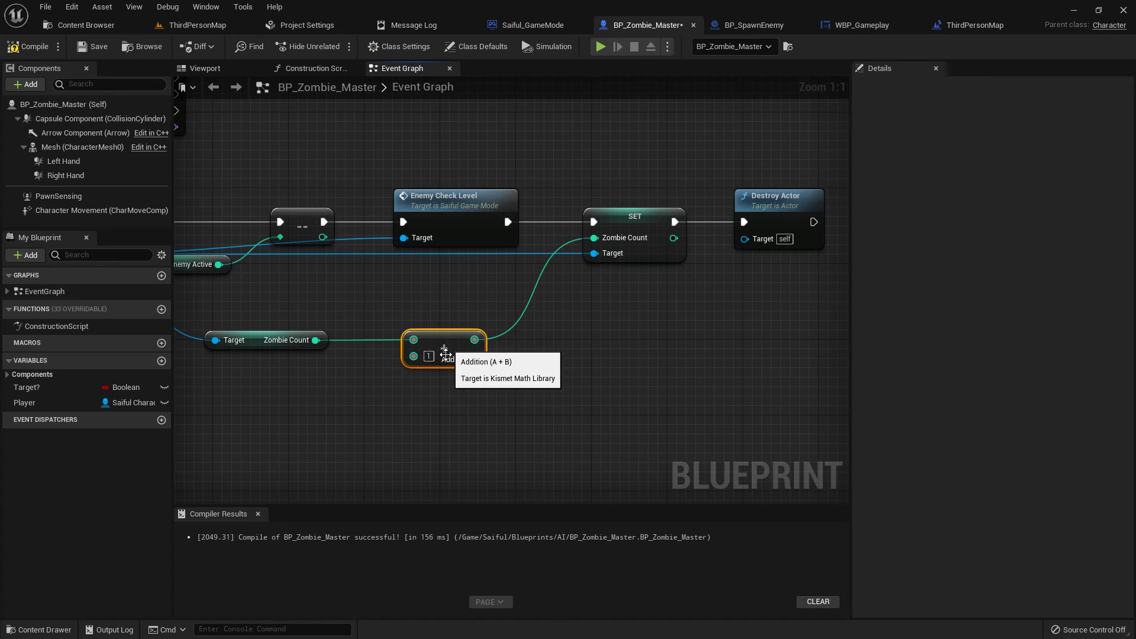
Step: Compile and save BP_Zombie_Master with the new Zombie Count increment before Destroy Actor
right_drag(446, 390, 539, 423)
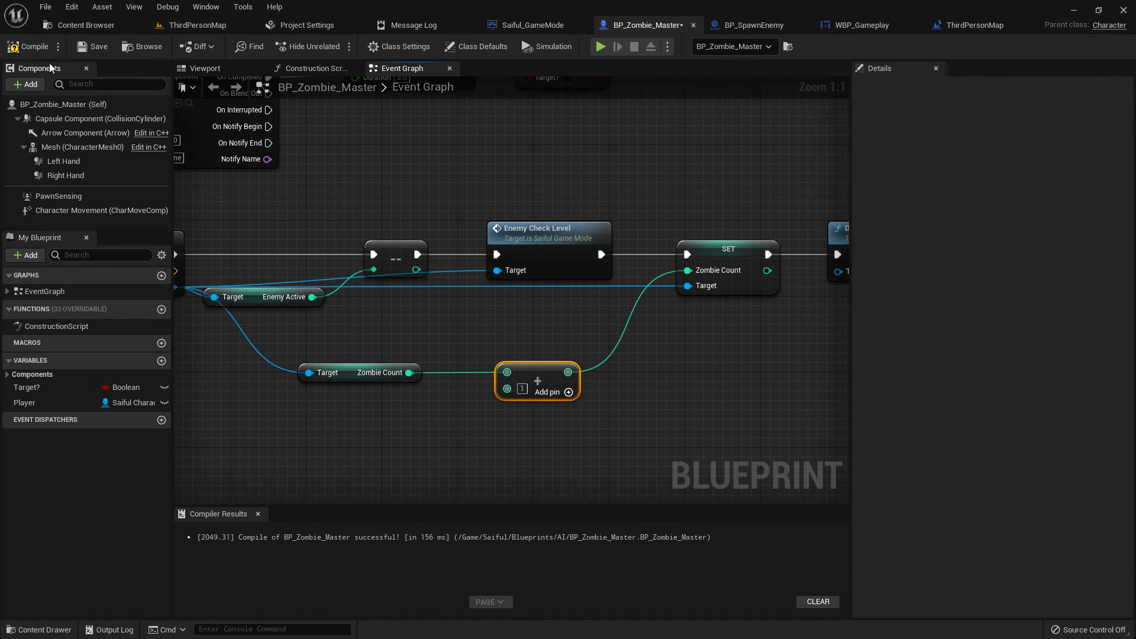
click(39, 51)
click(93, 49)
right_drag(645, 240, 513, 232)
click(603, 246)
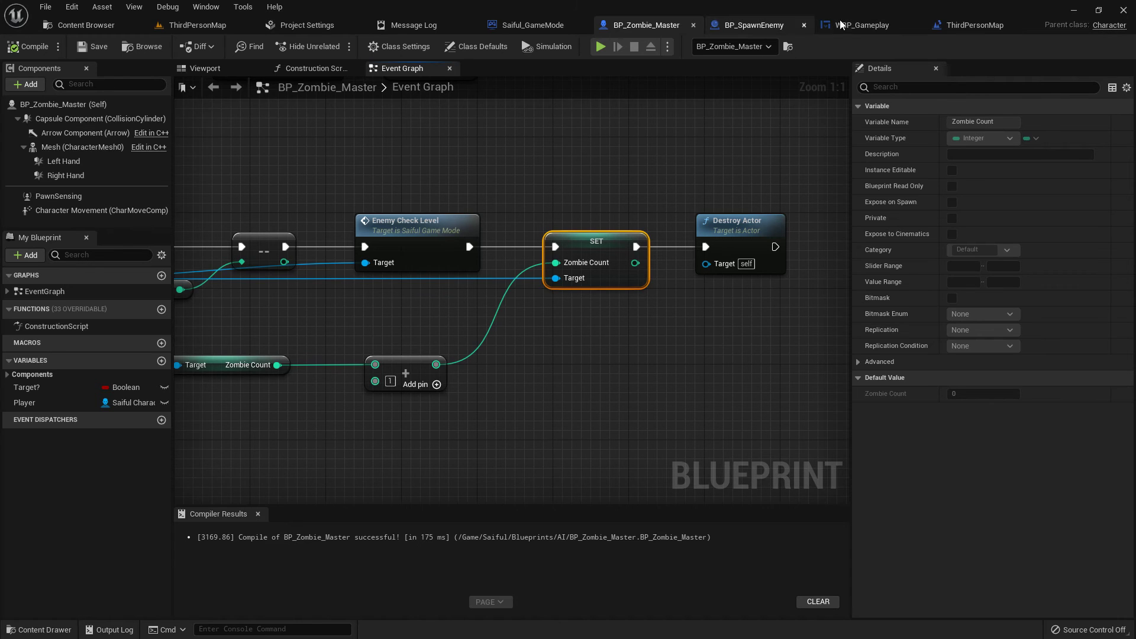
Step: In WBP_Gameplay, create a text binding for the "0" count text and move its Return Node away to make room
click(870, 25)
right_drag(298, 215, 330, 231)
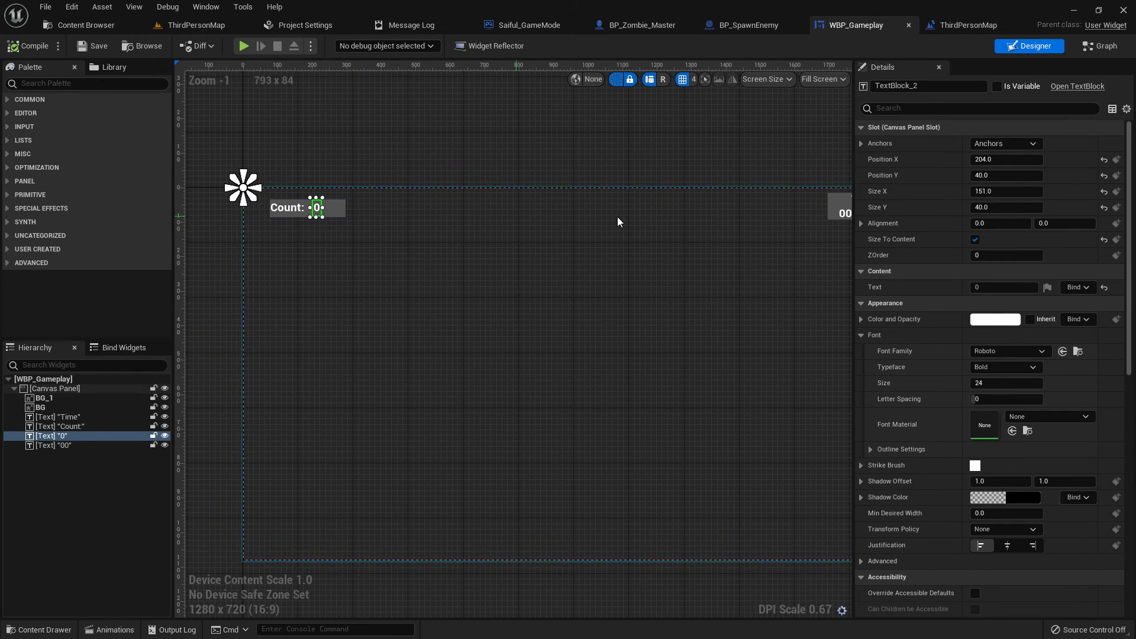
right_drag(722, 235, 537, 215)
click(1077, 287)
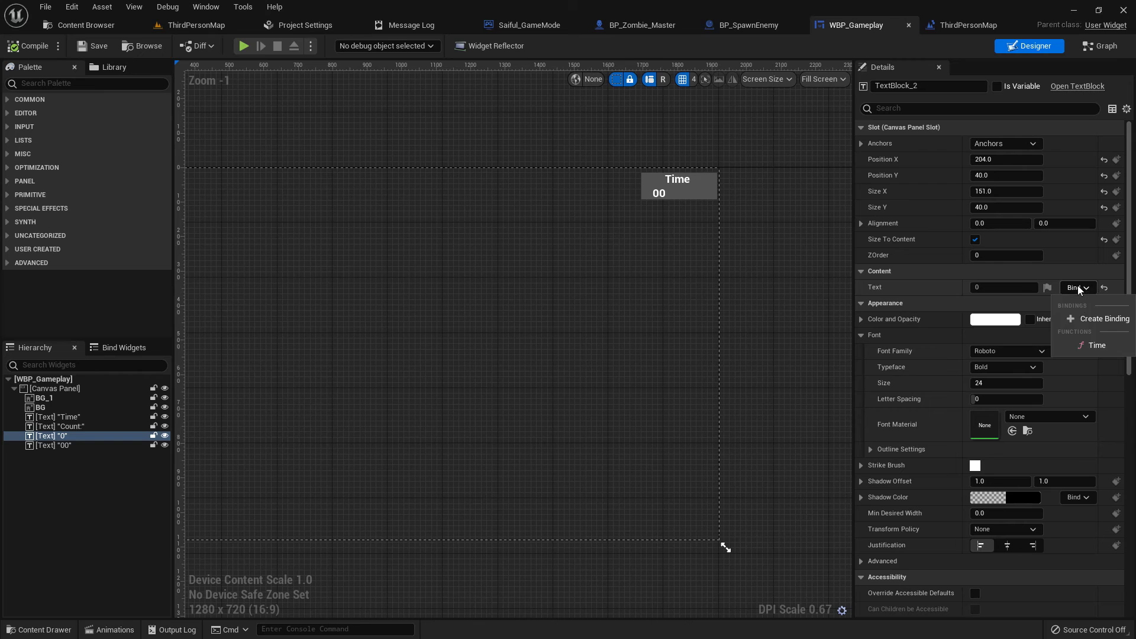
click(1087, 317)
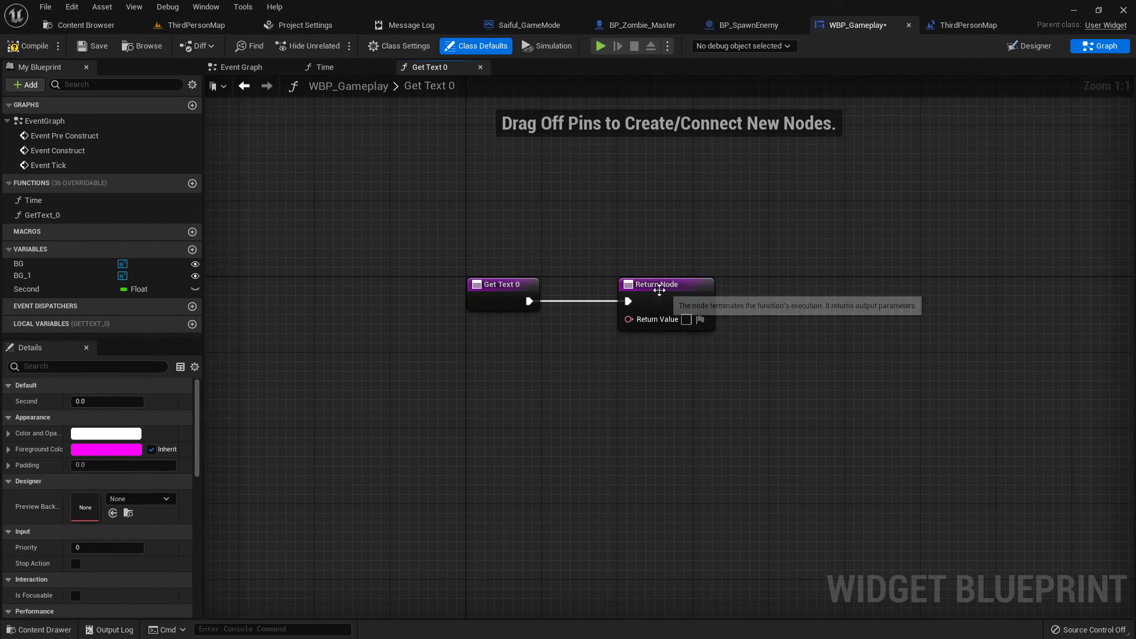
drag(667, 302, 884, 302)
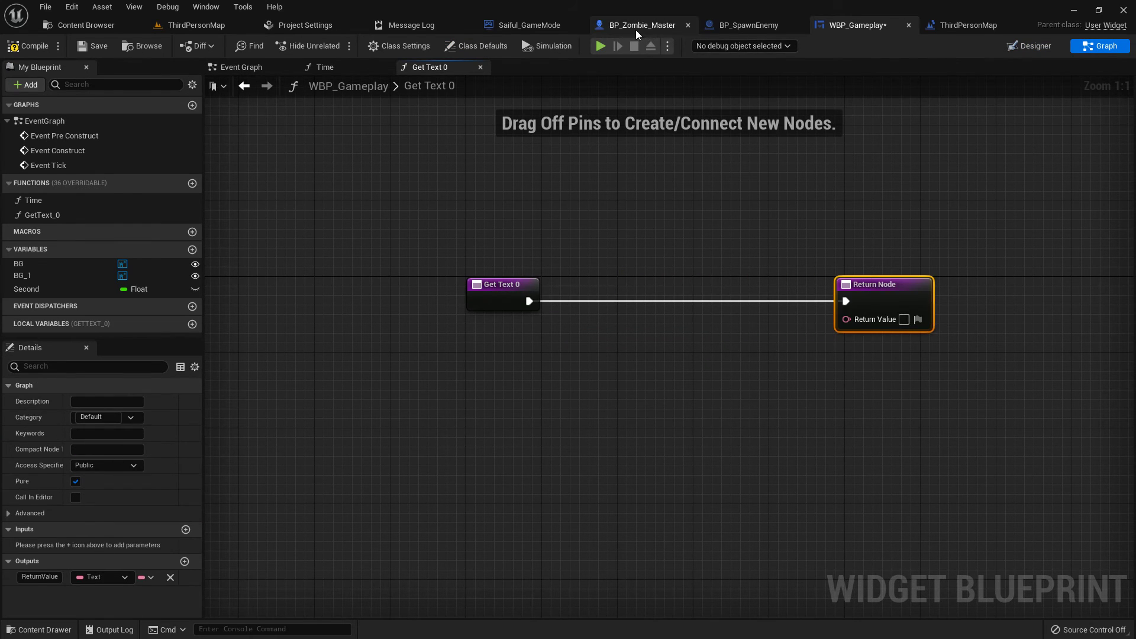
Step: Copy the Get Game Mode, Cast To Saiful_GameMode and Zombie Count nodes from BP_Zombie_Master into the WBP_Gameplay Get Text 0 function
click(636, 25)
right_drag(213, 331, 663, 290)
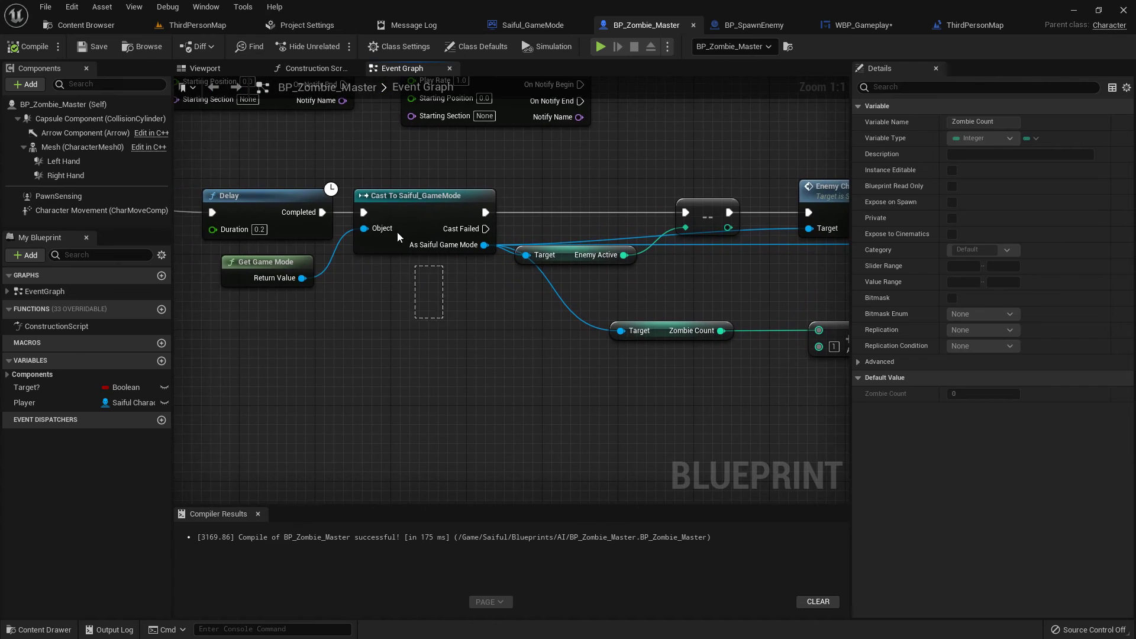
drag(398, 235, 395, 233)
drag(312, 314, 234, 264)
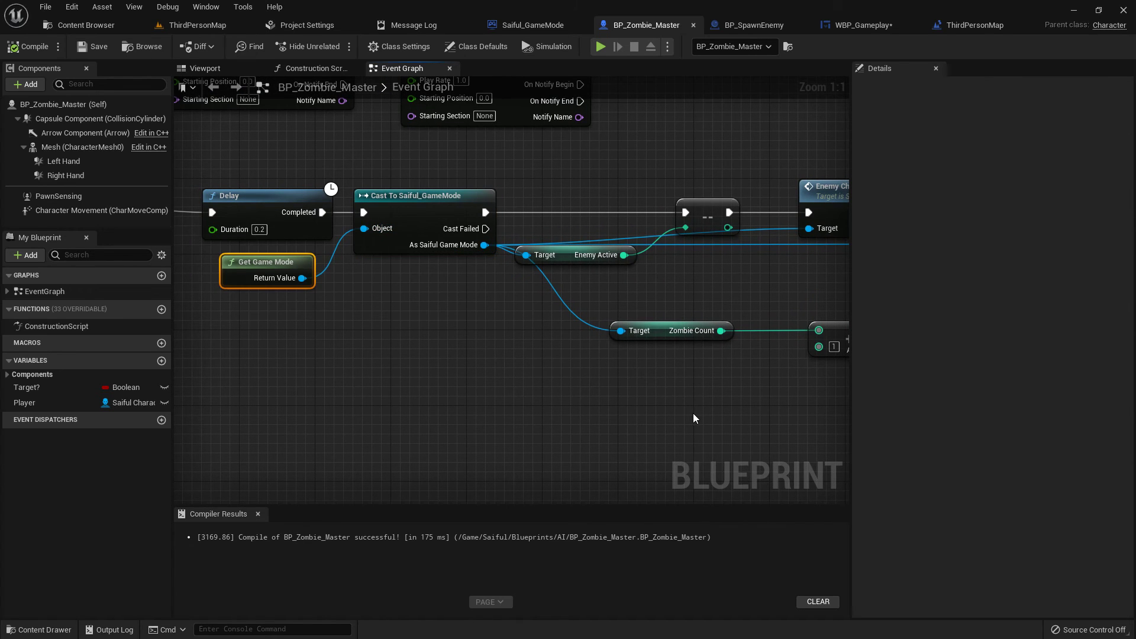
right_drag(694, 413, 609, 401)
drag(614, 372, 543, 323)
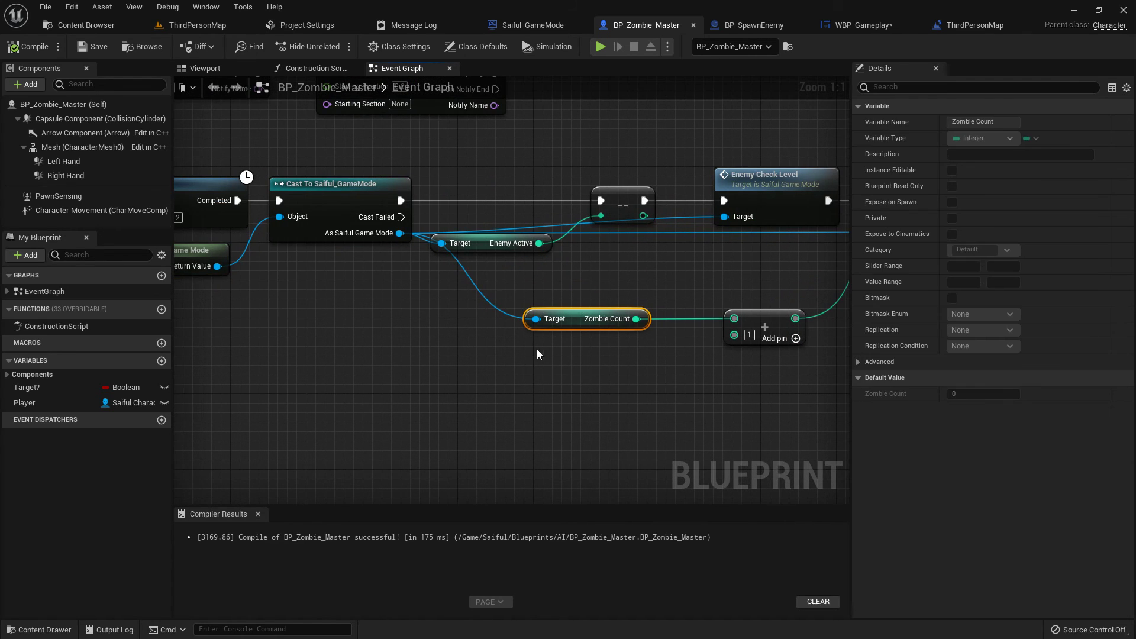
shift+drag(353, 288, 329, 236)
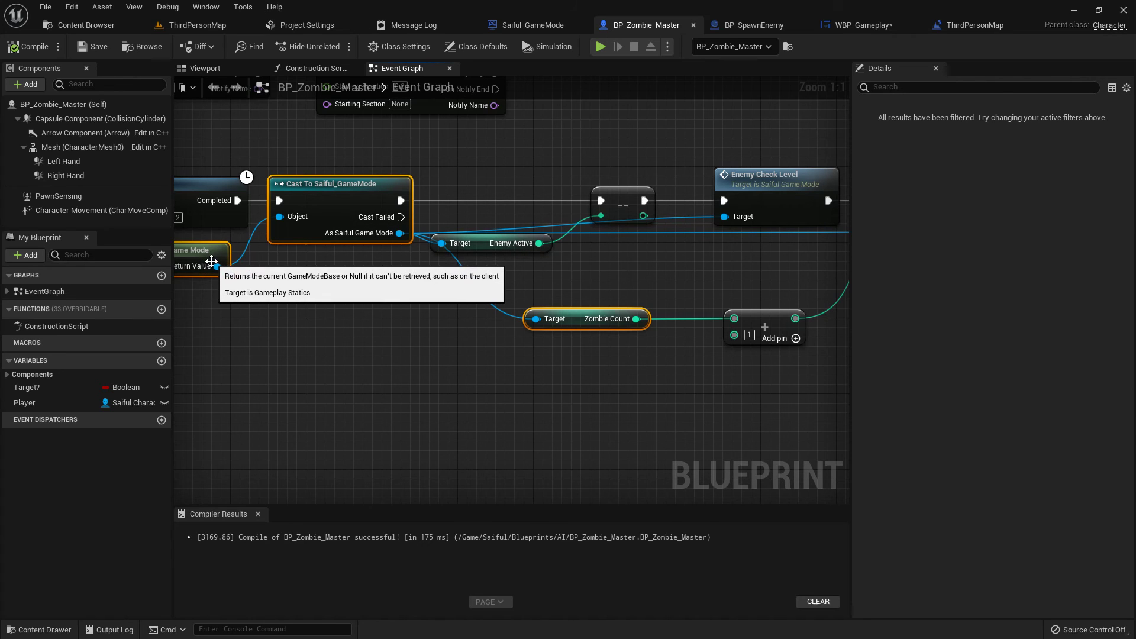
click(891, 28)
right_drag(621, 373, 604, 327)
click(539, 404)
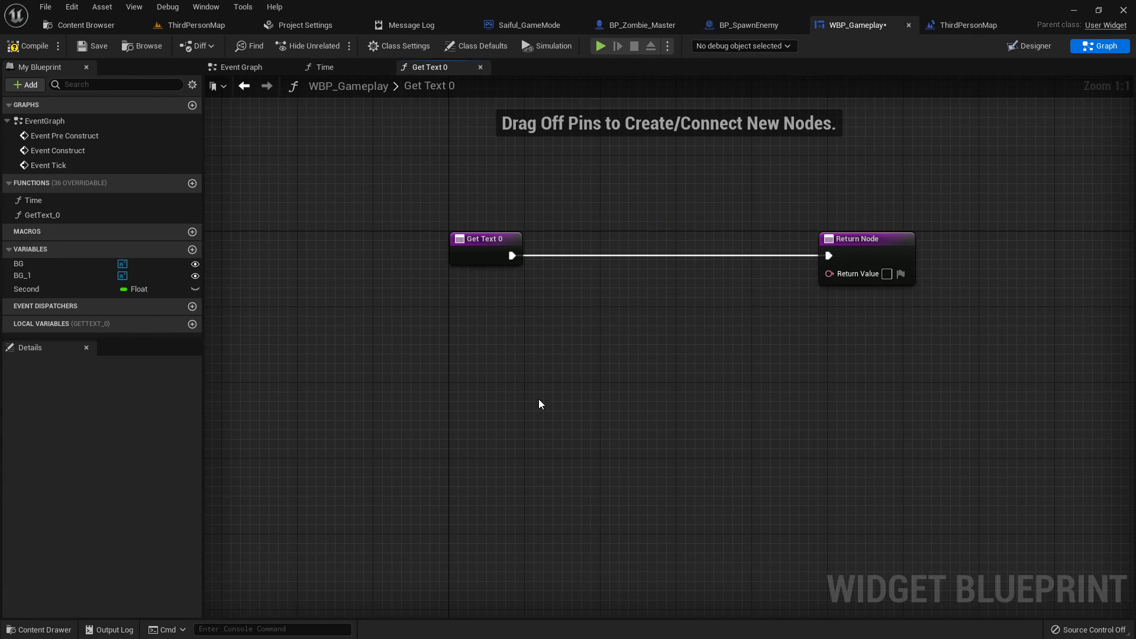
key(ctrl+v)
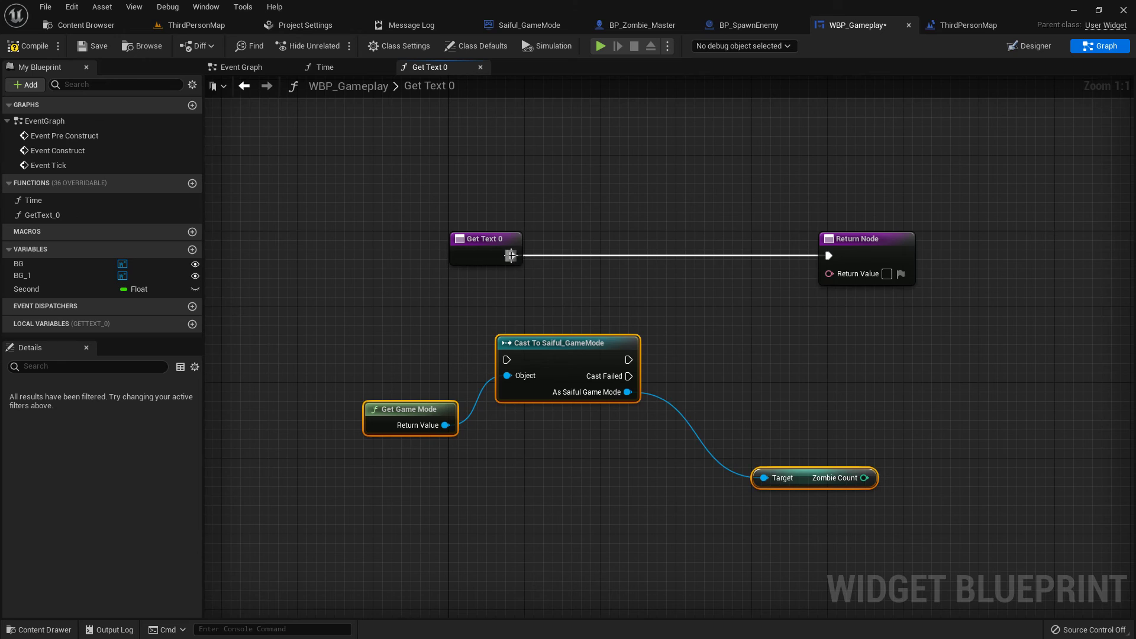
Step: Wire the Saiful_GameMode cast between Get Text 0 and the Return Node, and feed Zombie Count into Return Value as text
drag(511, 255, 507, 360)
drag(628, 360, 828, 255)
drag(564, 348, 630, 244)
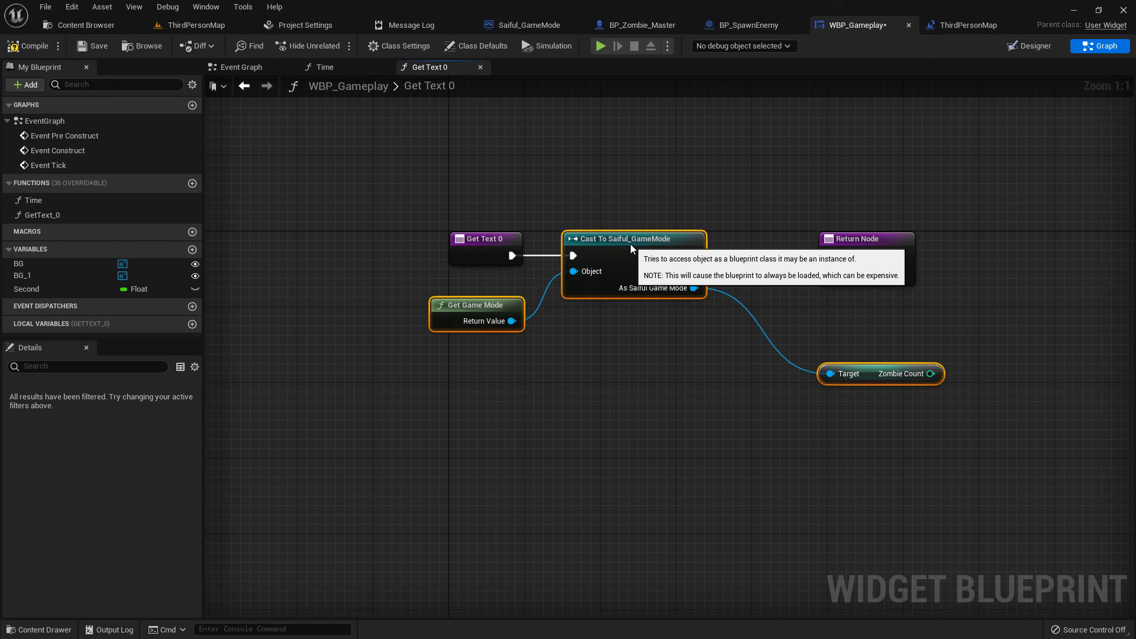
right_drag(630, 244, 462, 257)
drag(718, 261, 953, 270)
drag(763, 385, 896, 287)
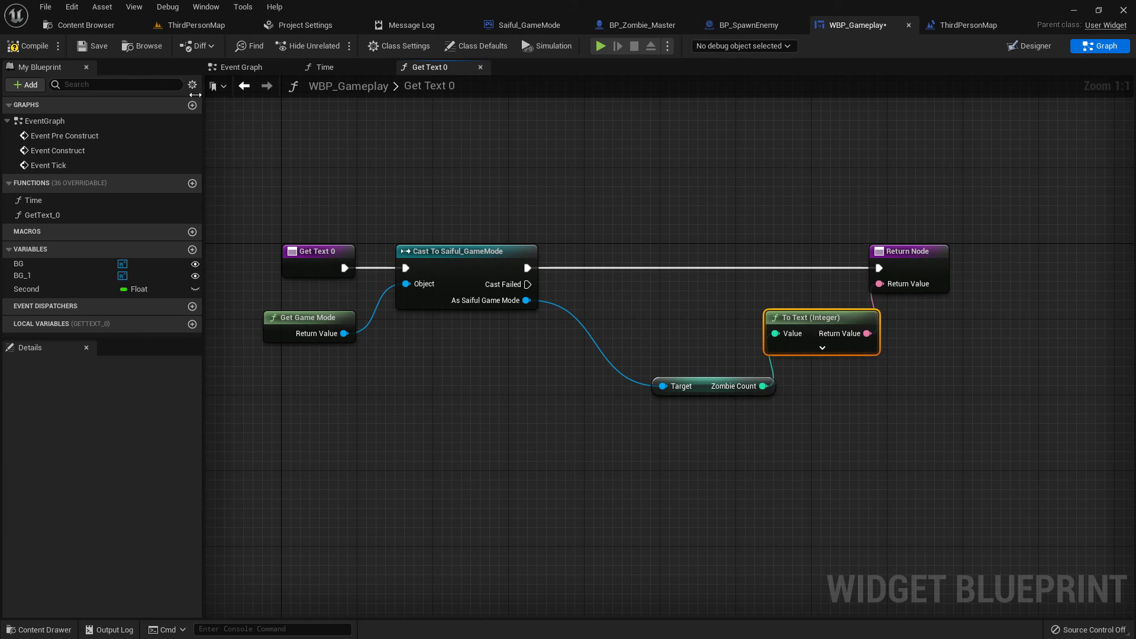
Step: Play ThirdPersonMap in an immersive full-screen view and shoot the first approaching zombie to test the Count display
click(190, 25)
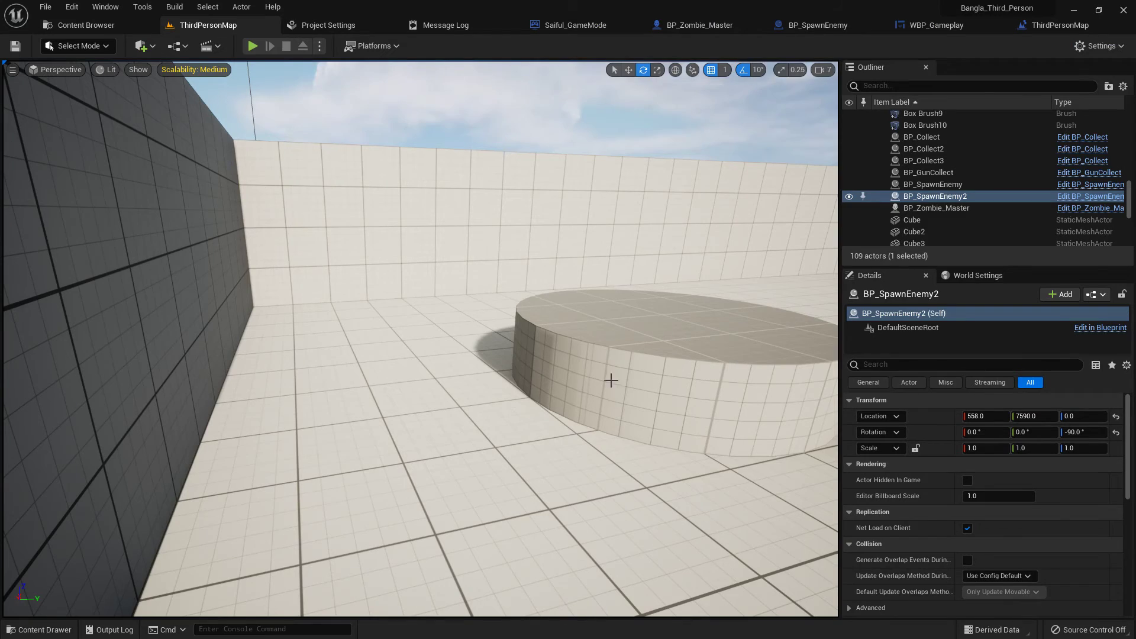
key(F11)
key(alt+p)
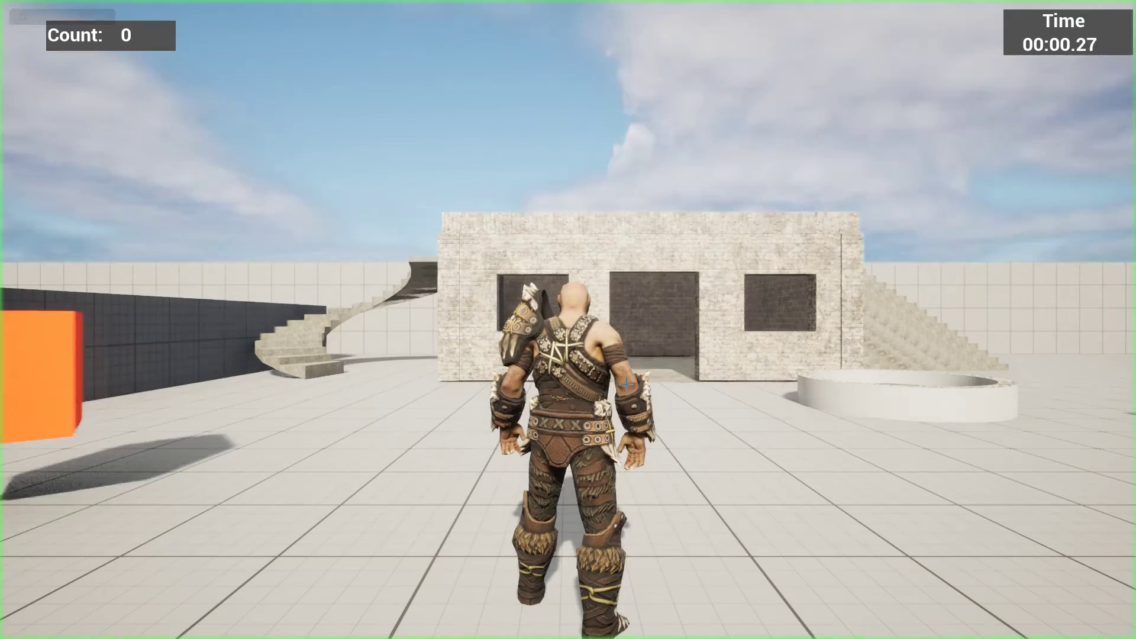
key(w)
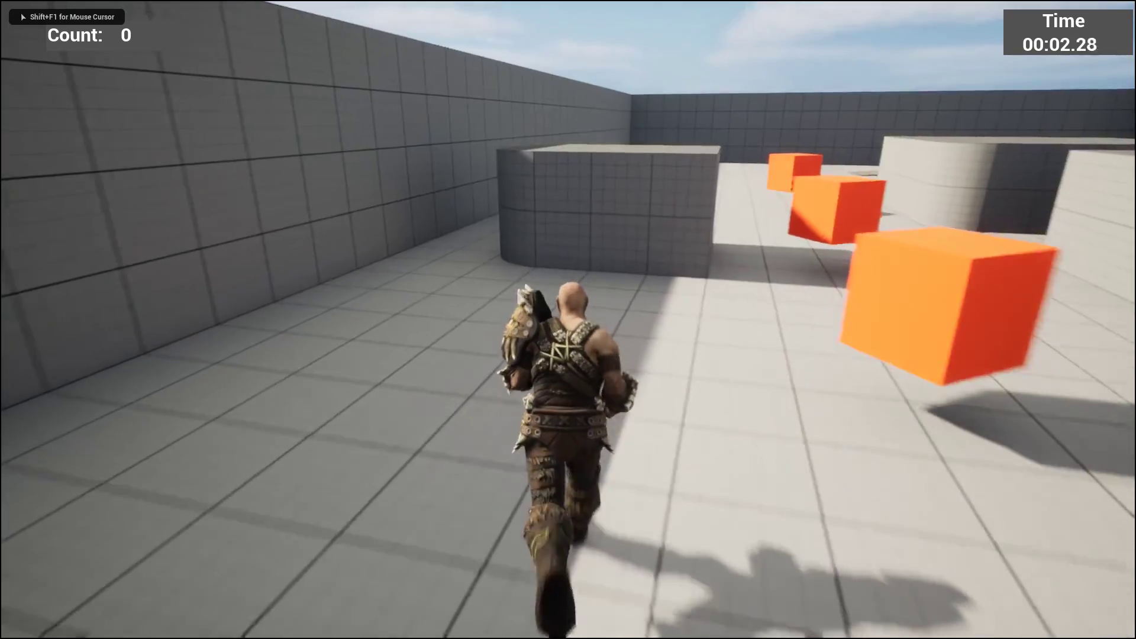
key(w)
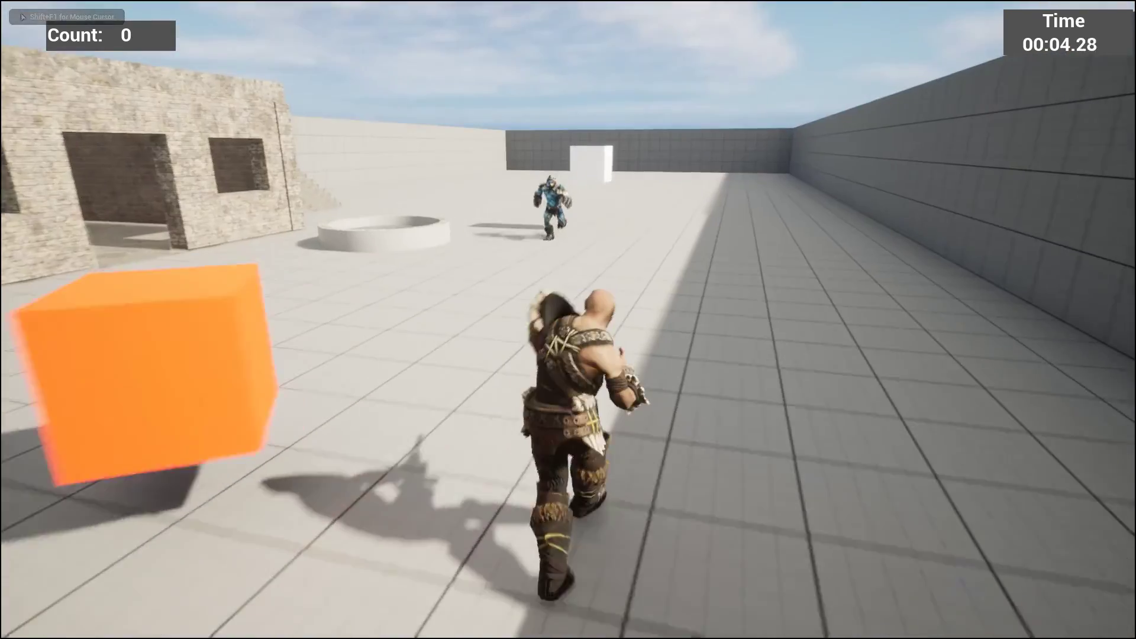
right_click(586, 153)
click(586, 152)
key(w)
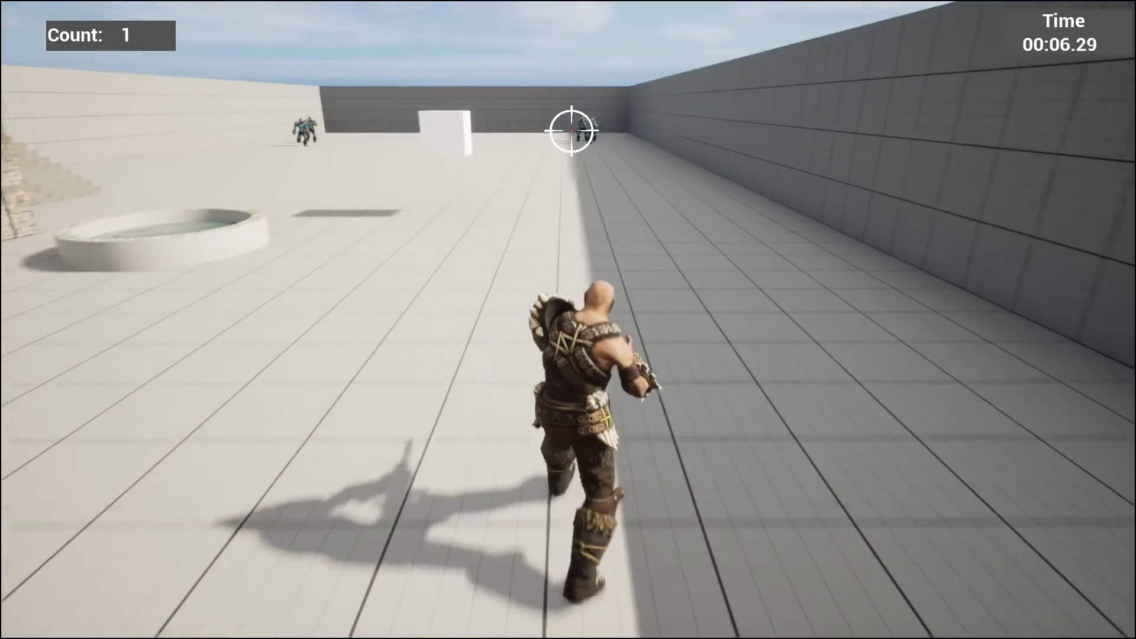
Step: Advance past the pool and keep shooting the spawning zombie groups while checking the HUD count
click(572, 123)
click(567, 122)
key(w)
click(571, 71)
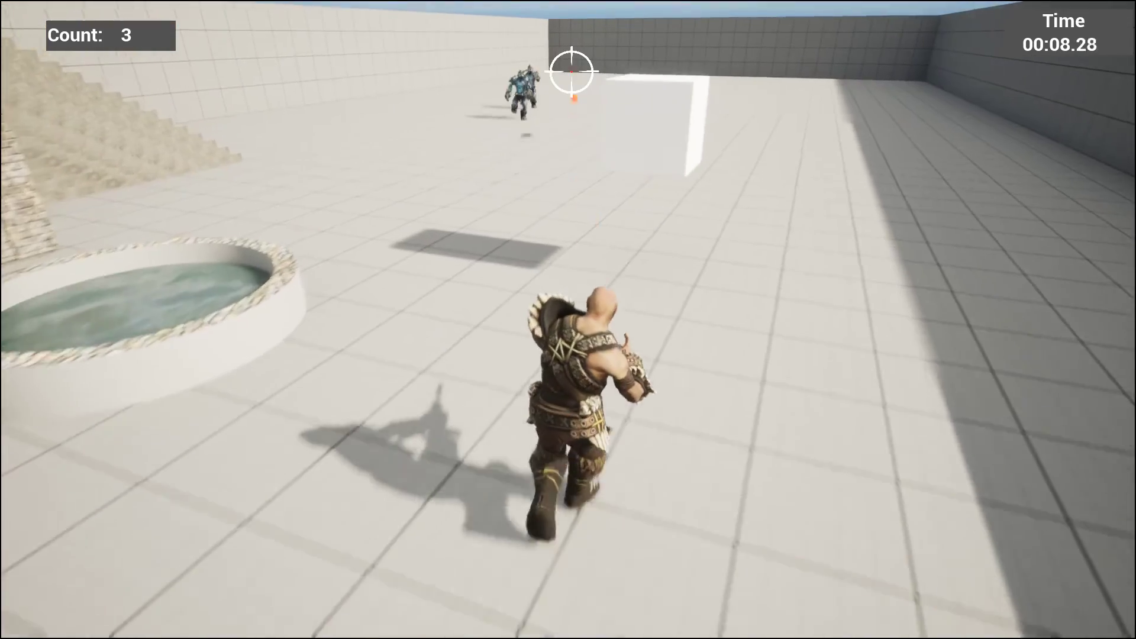
click(571, 71)
click(571, 69)
key(w)
click(568, 63)
click(573, 46)
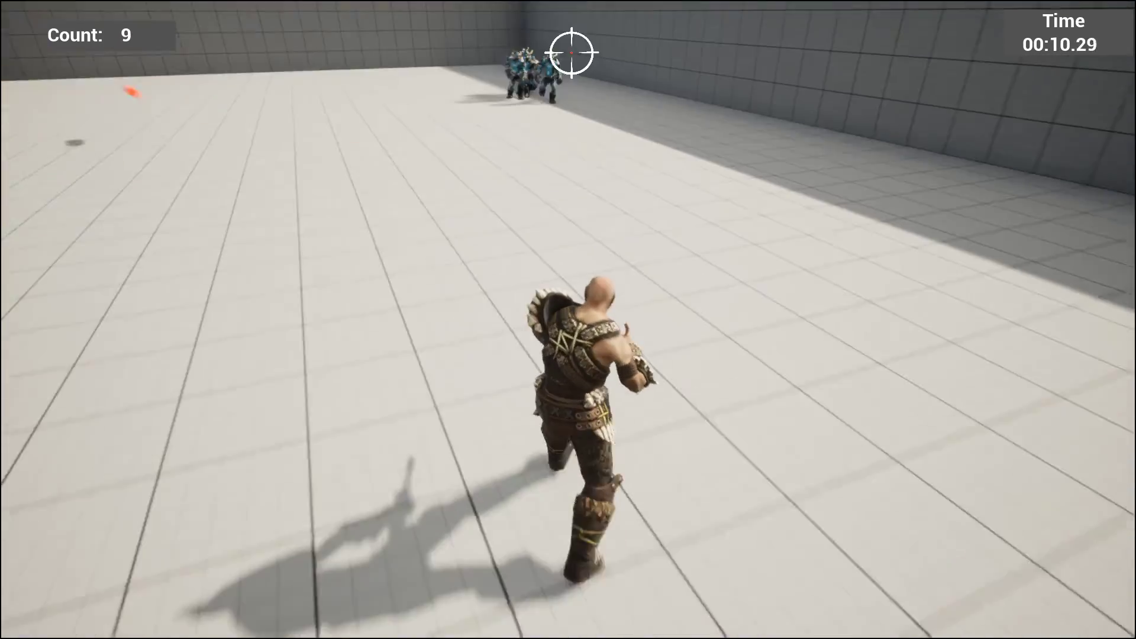
click(568, 31)
click(568, 31)
click(569, 31)
click(572, 32)
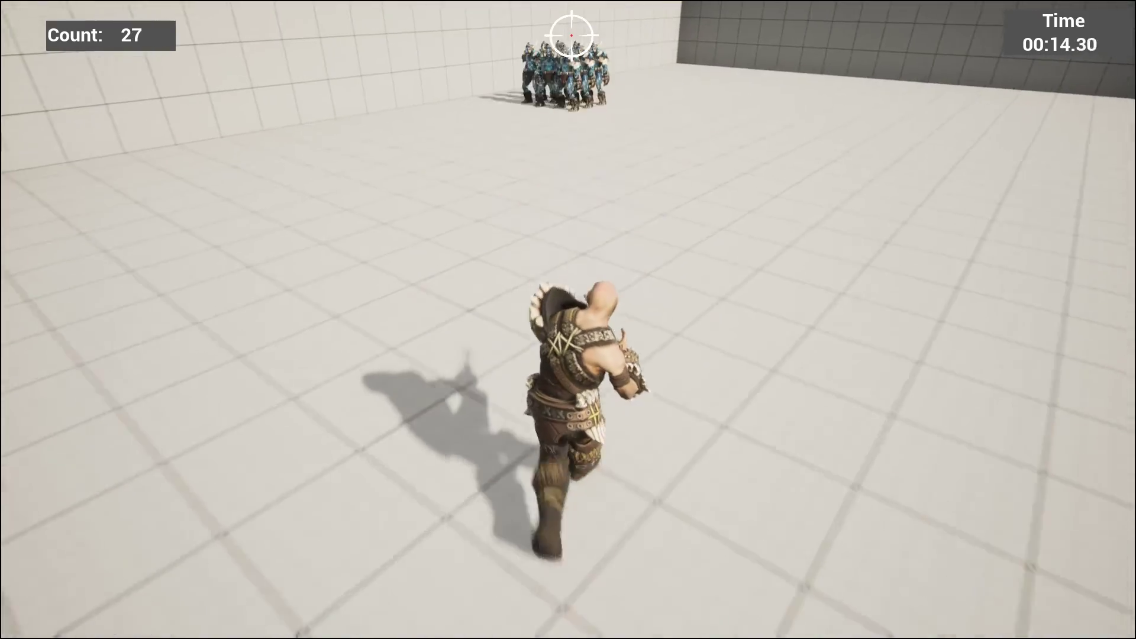
Step: Run back to the stone building, aim at the pursuing zombies, and shoot further waves to recheck the kill count
key(w)
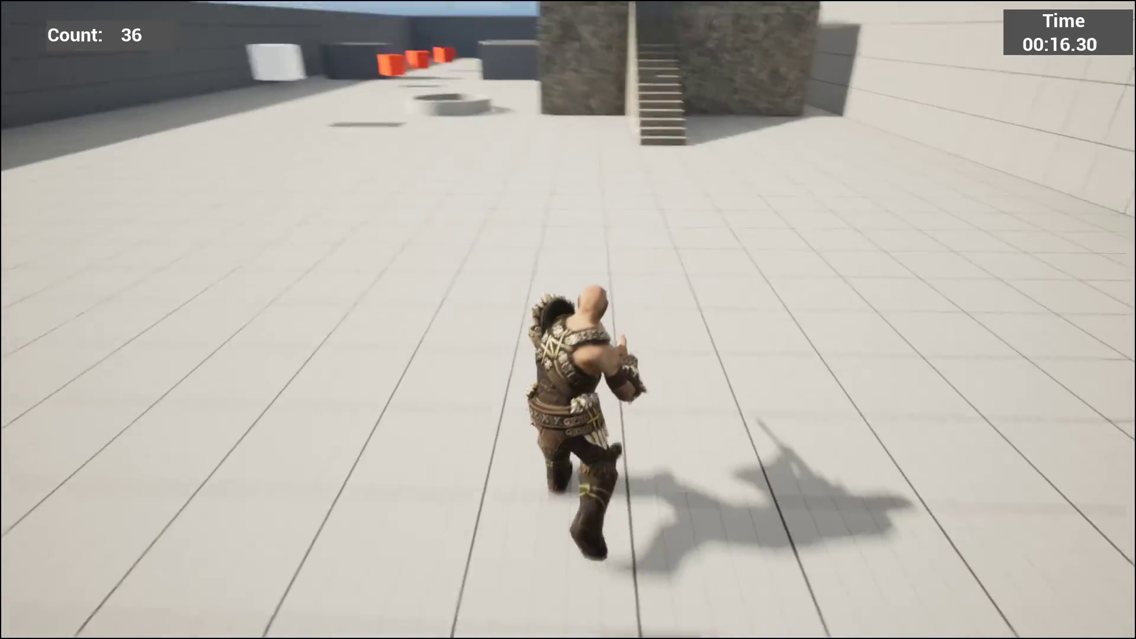
key(w)
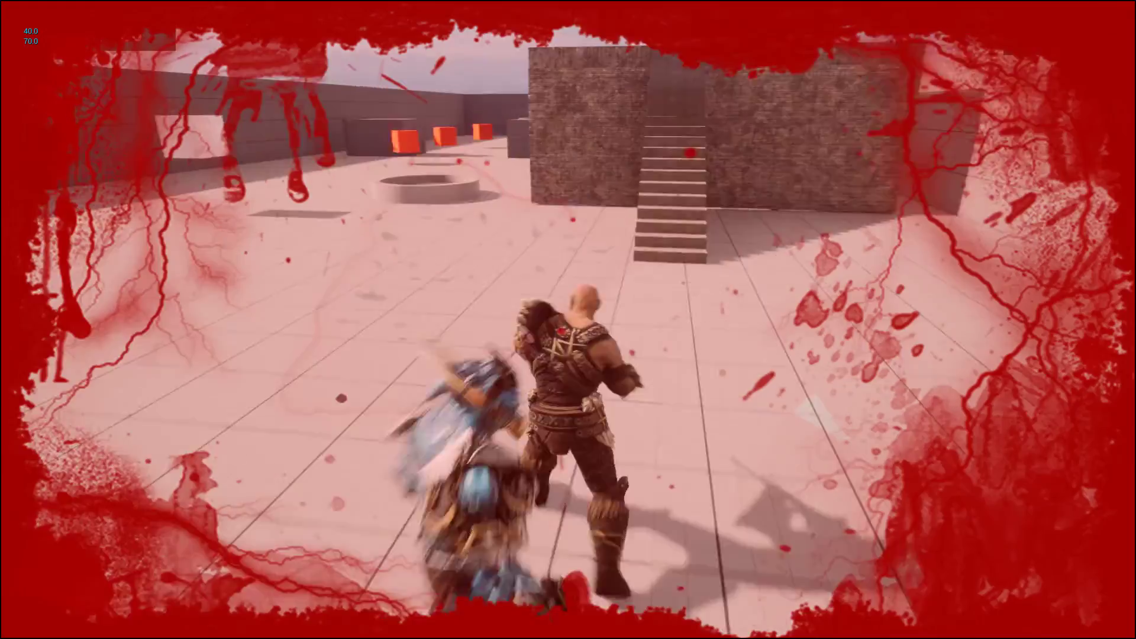
key(w)
key(s)
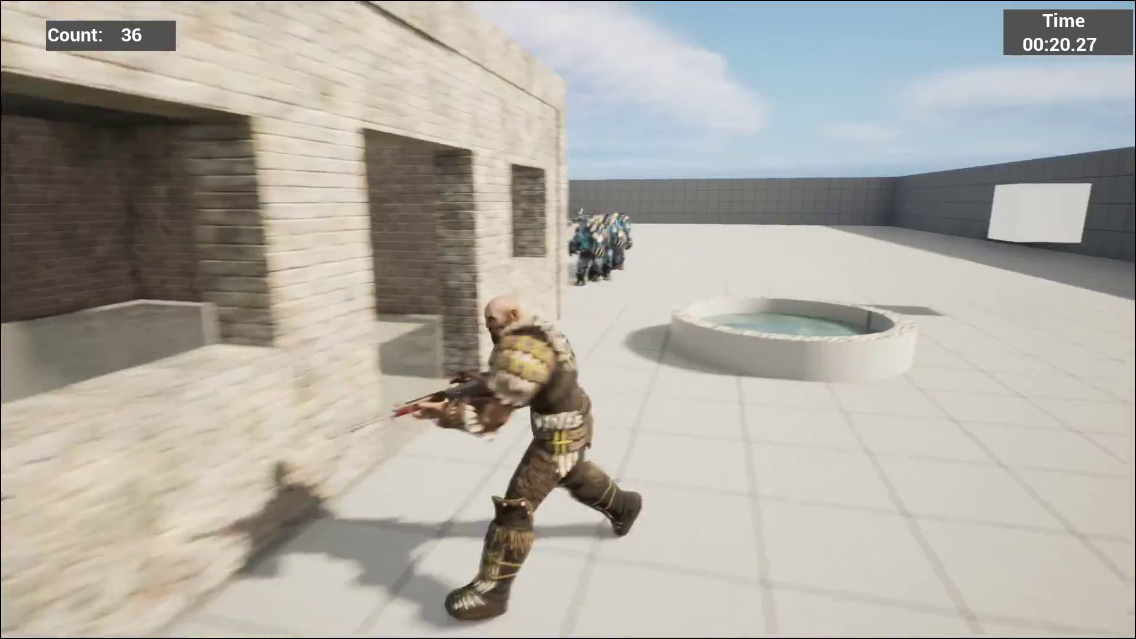
right_click(571, 177)
click(572, 176)
key(w)
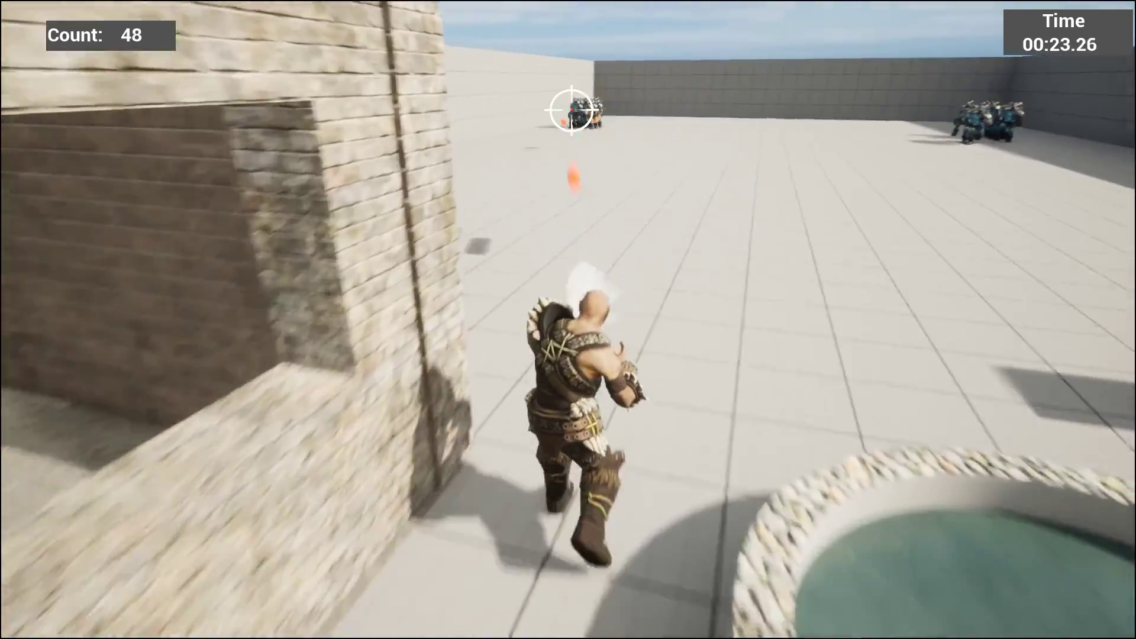
key(w)
click(572, 110)
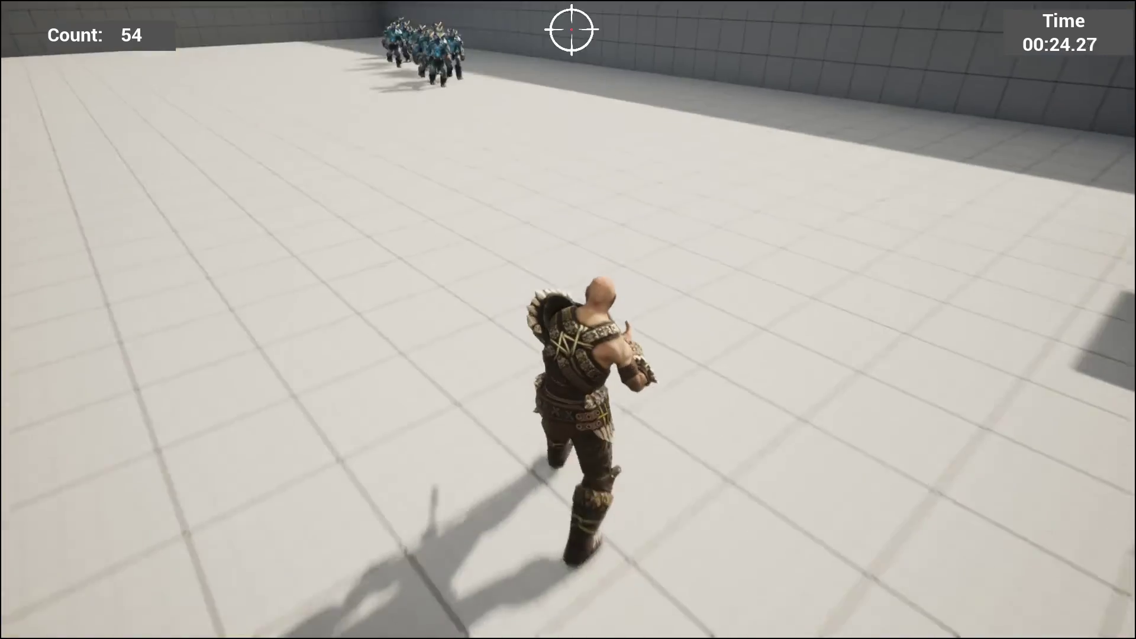
click(572, 61)
key(w)
click(571, 73)
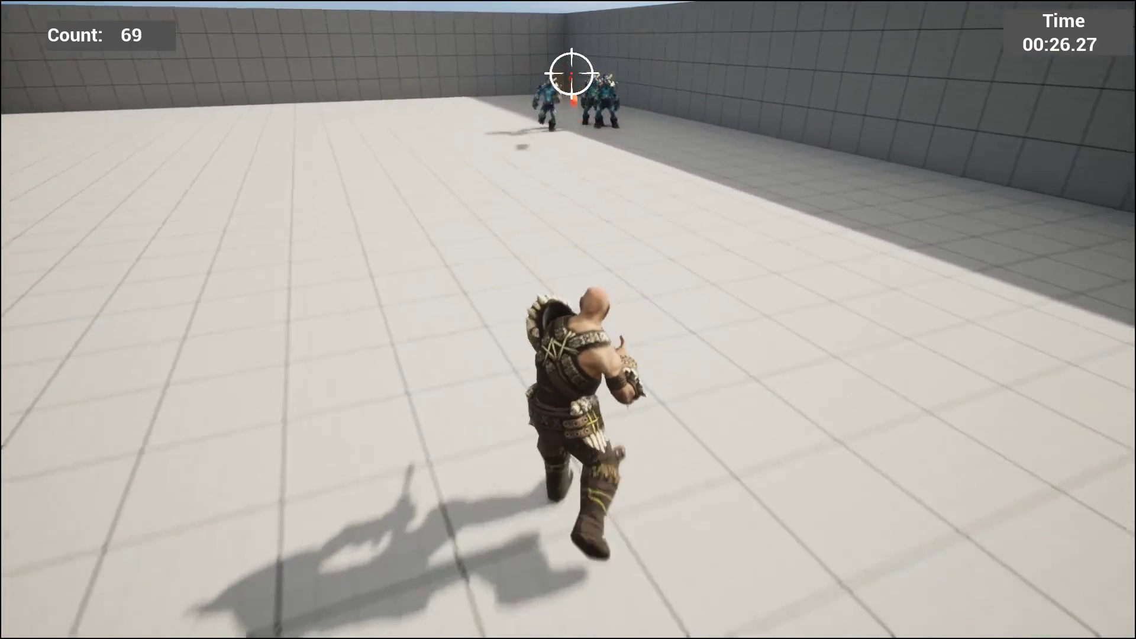
click(572, 65)
key(w)
click(571, 44)
click(572, 82)
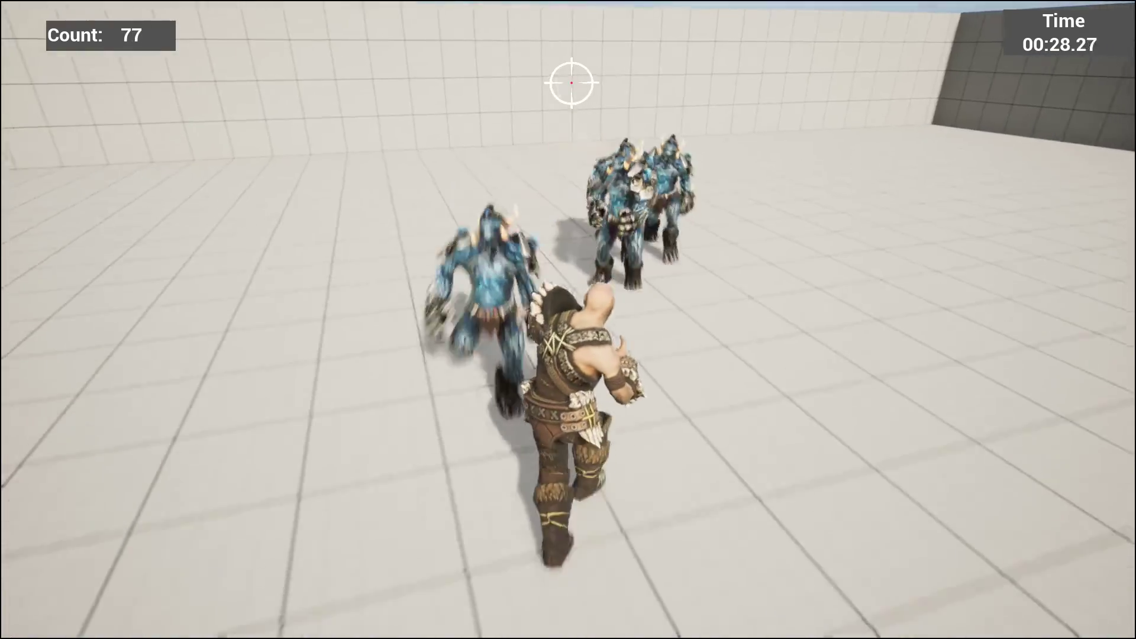